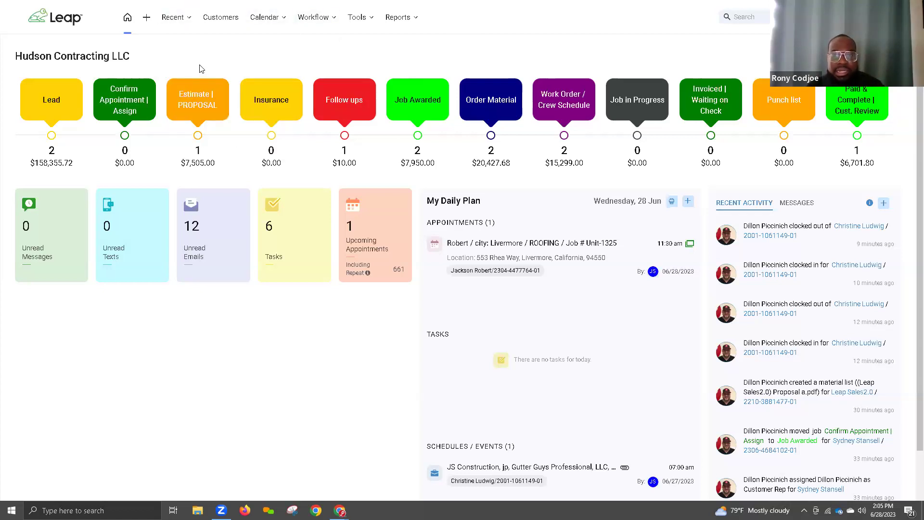
Step: Choose Add Lead / Prospect / Customer from the top-bar + menu
{"action": "left_click", "coordinate": [146, 19]}
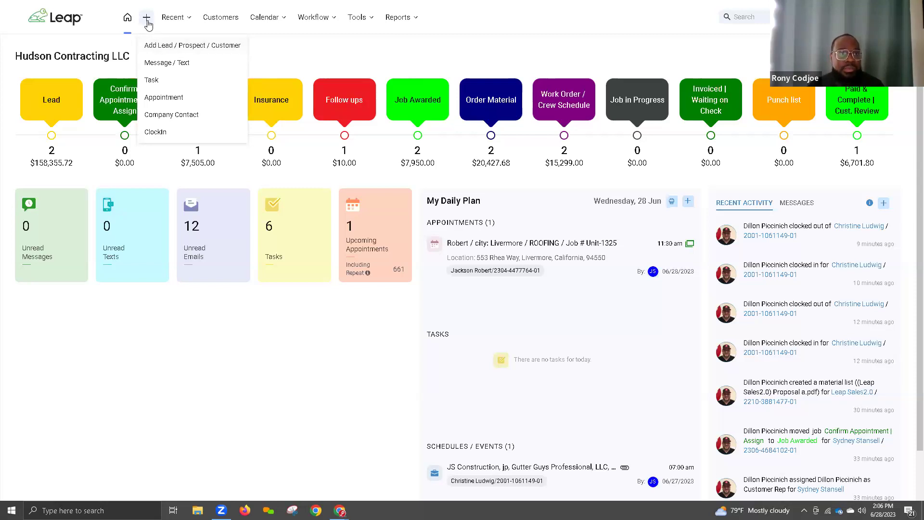
{"action": "left_click", "coordinate": [186, 50]}
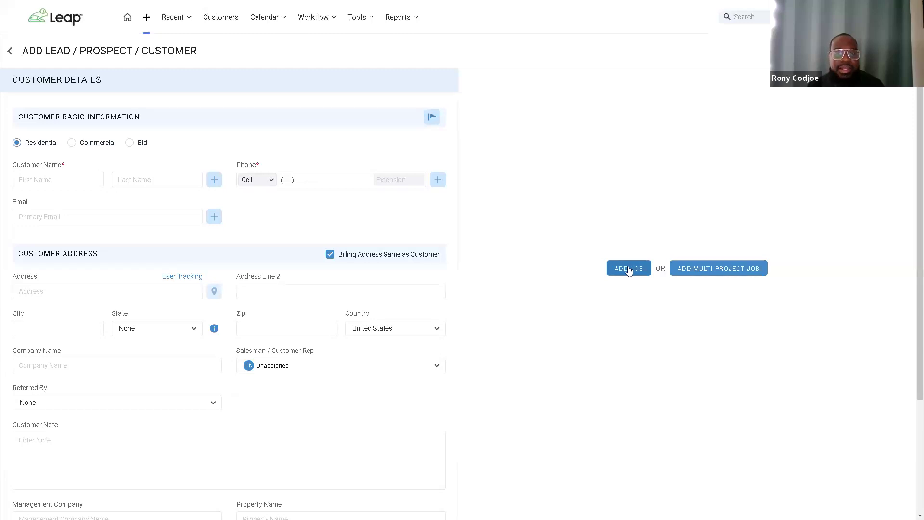
Step: Add Job 1 with CompanyCam sync off, then enter the customer's first name, last name and phone
{"action": "left_click", "coordinate": [610, 259]}
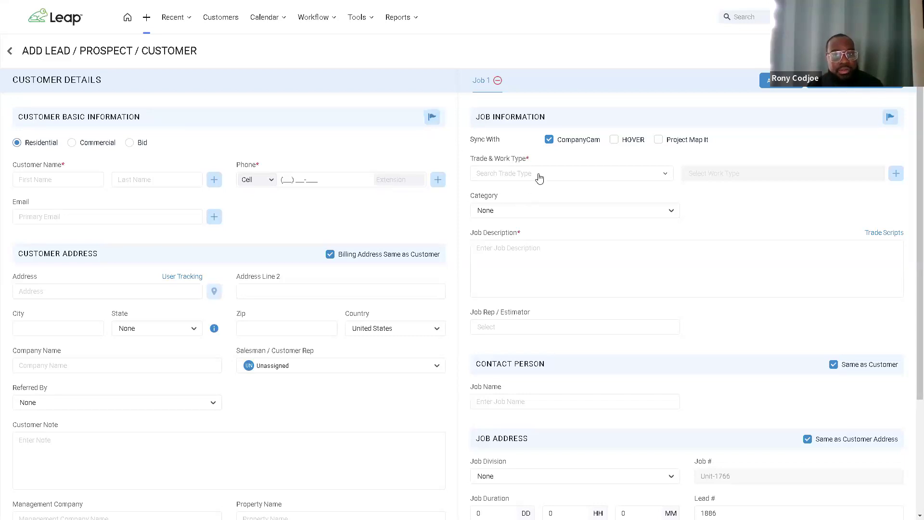
{"action": "left_click", "coordinate": [549, 140]}
{"action": "left_click", "coordinate": [84, 179]}
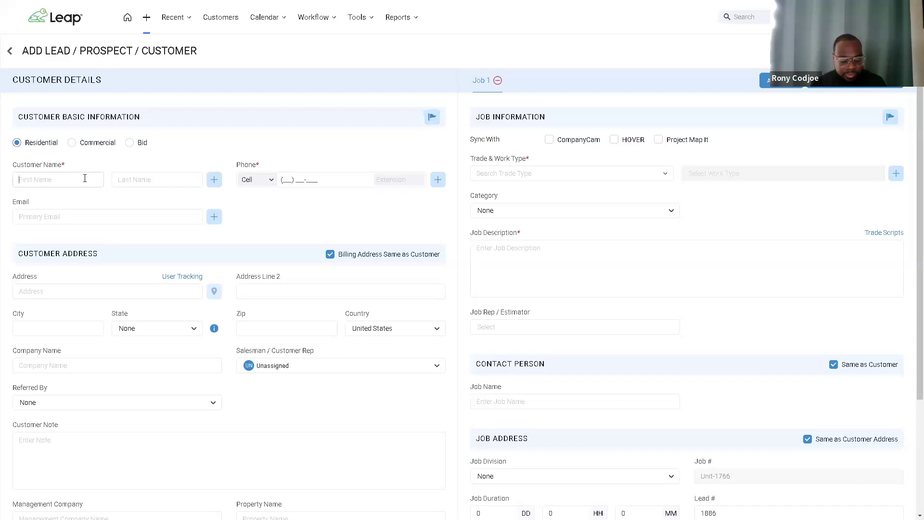
{"action": "type", "text": "Ribony Leap"}
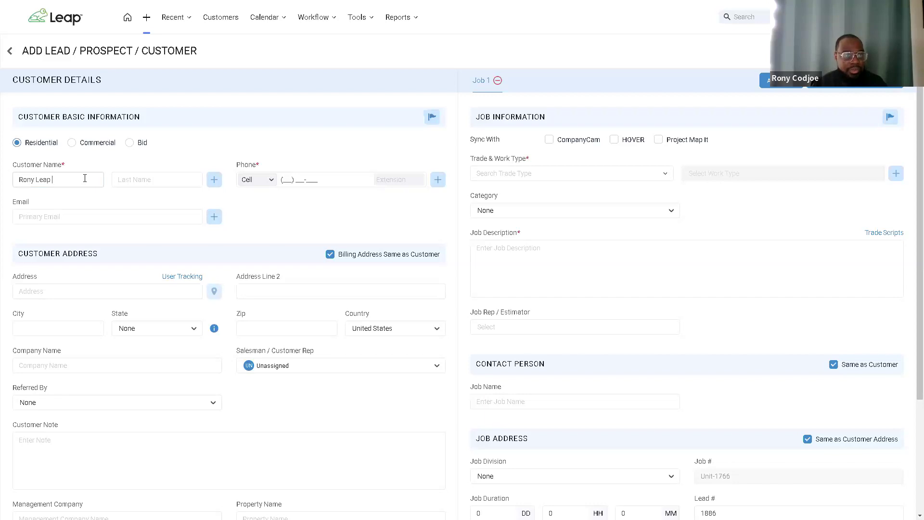
{"action": "key", "text": "Tab"}
{"action": "type", "text": "Test"}
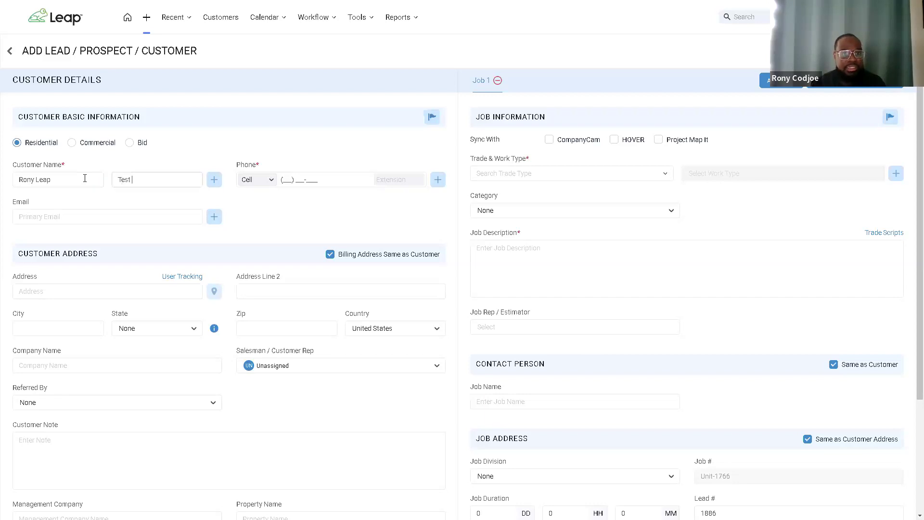
{"action": "key", "text": "Tab"}
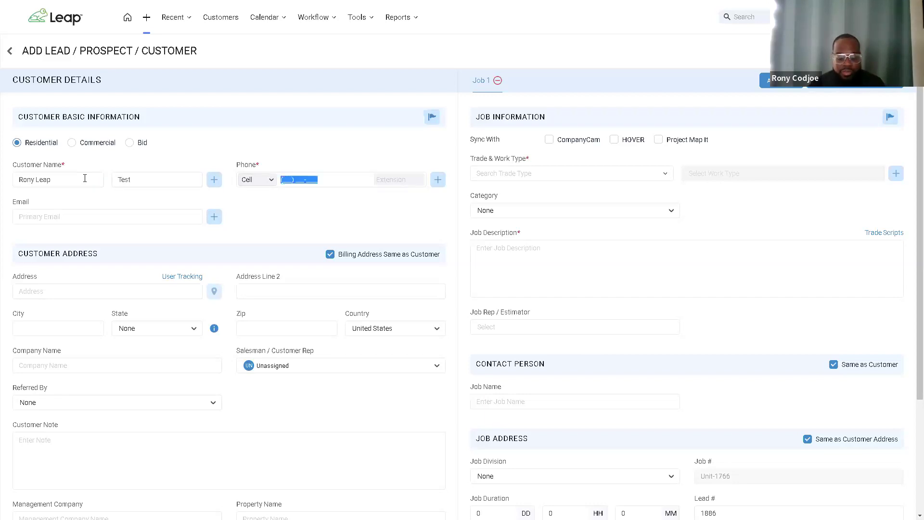
{"action": "type", "text": "123) 456-7890"}
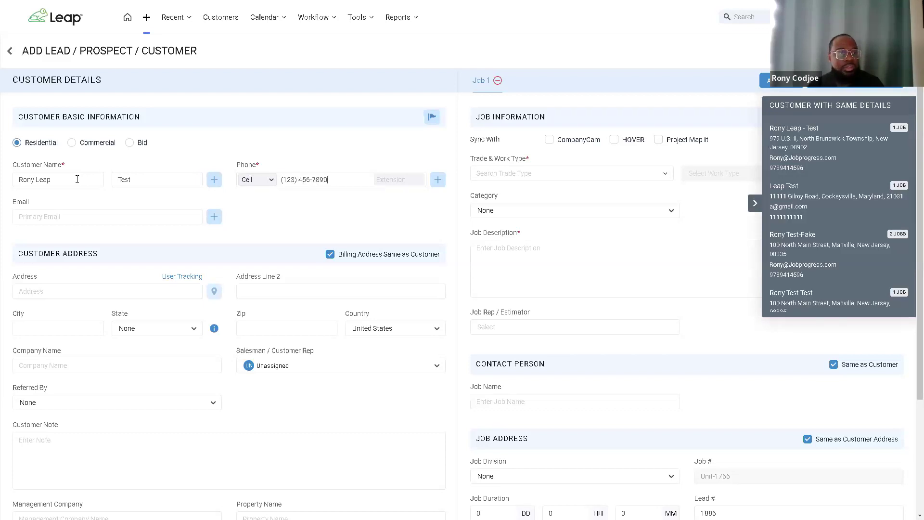
Step: Append a suffix to the last name, collapse matching customers, and enter the customer's e-mail
{"action": "left_click", "coordinate": [77, 179]}
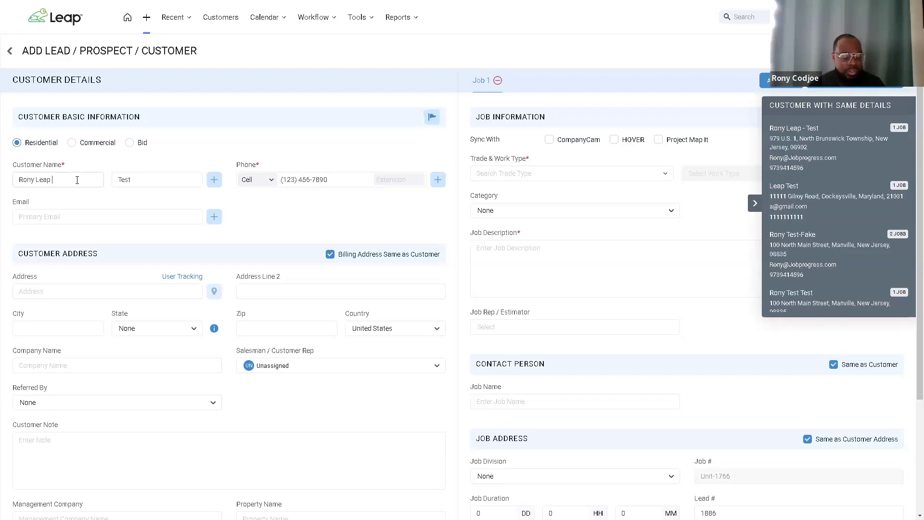
{"action": "key", "text": "Tab"}
{"action": "key", "text": "End"}
{"action": "type", "text": "-Fake"}
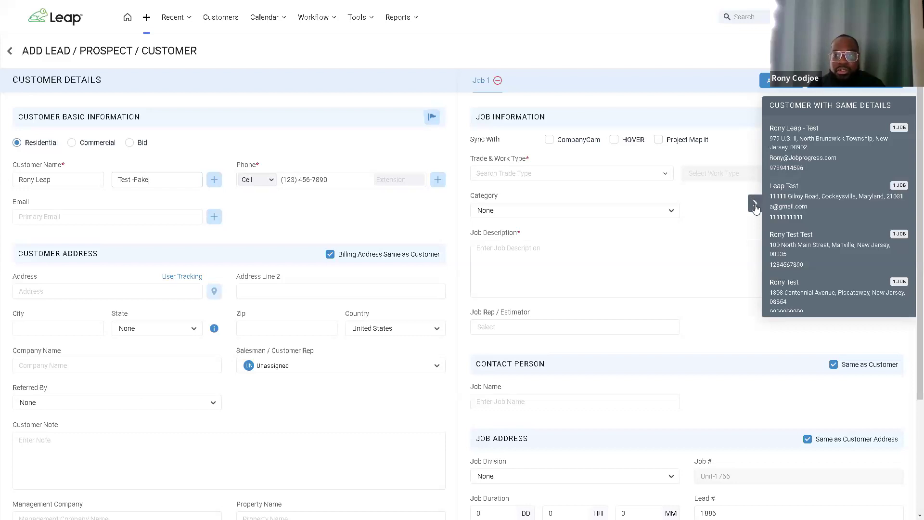
{"action": "left_click", "coordinate": [755, 204]}
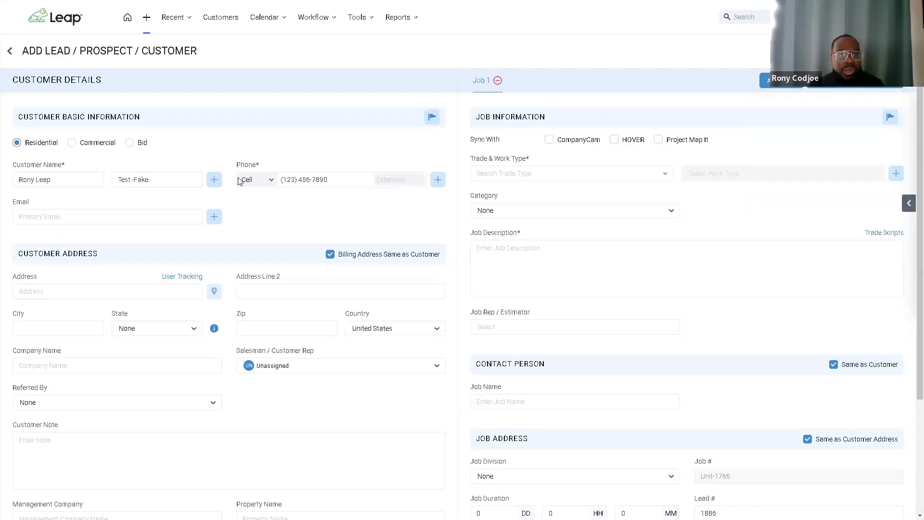
{"action": "left_click", "coordinate": [152, 220]}
{"action": "key", "text": "Tab"}
{"action": "key", "text": "Tab"}
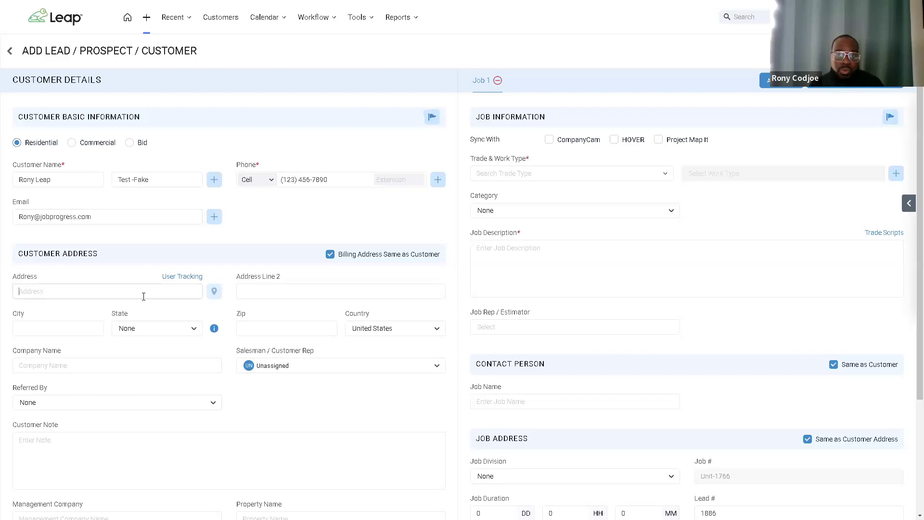
Step: Fill the address from the second 'Walmart' suggestion and assign the sales rep
{"action": "type", "text": "Walmart"}
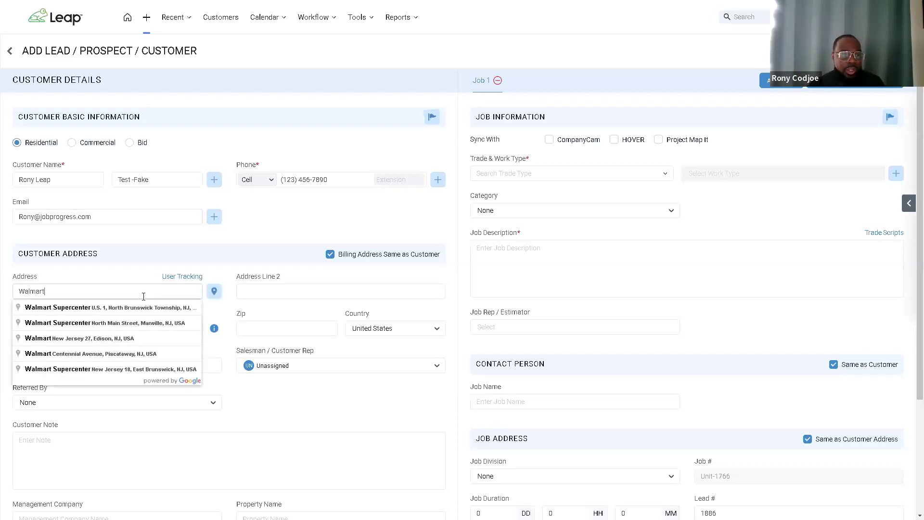
{"action": "left_click", "coordinate": [151, 323]}
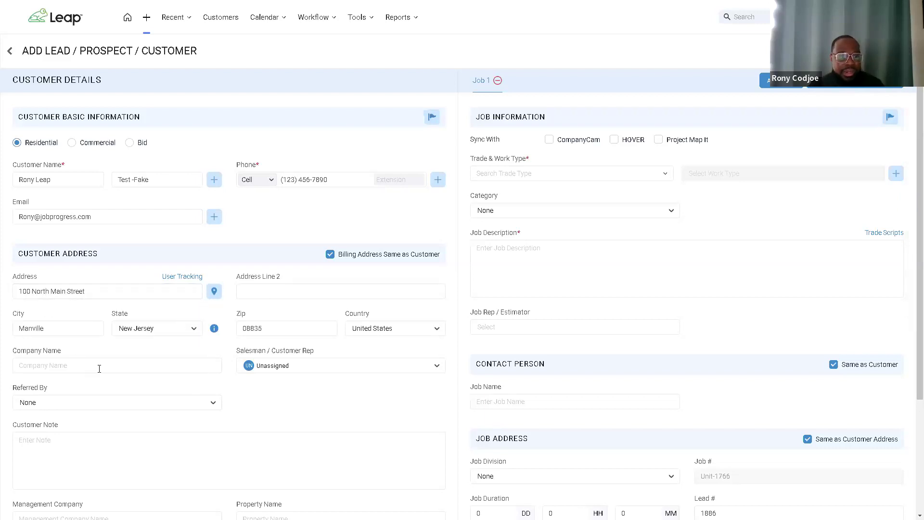
{"action": "scroll", "coordinate": [253, 292], "scroll_direction": "down", "scroll_amount": 1}
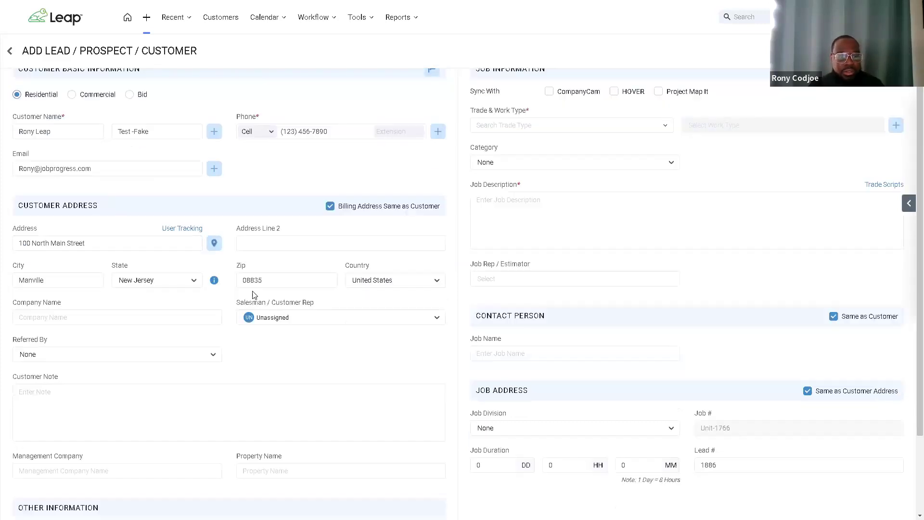
{"action": "left_click", "coordinate": [271, 319]}
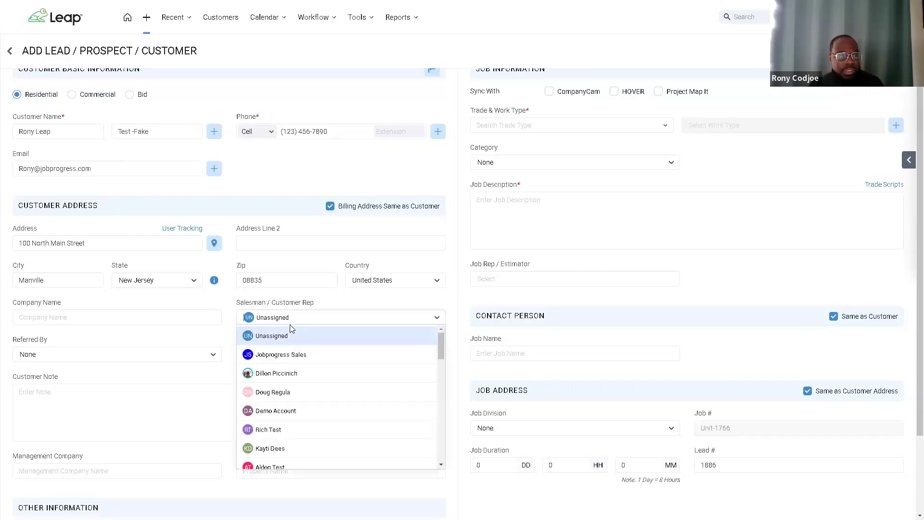
{"action": "type", "text": "Ver"}
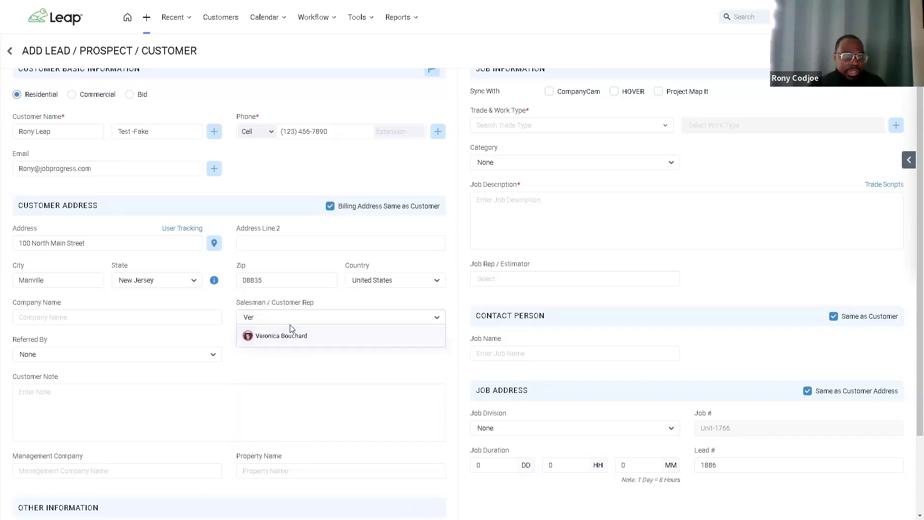
{"action": "left_click", "coordinate": [306, 337]}
{"action": "scroll", "coordinate": [202, 286], "scroll_direction": "down", "scroll_amount": 2}
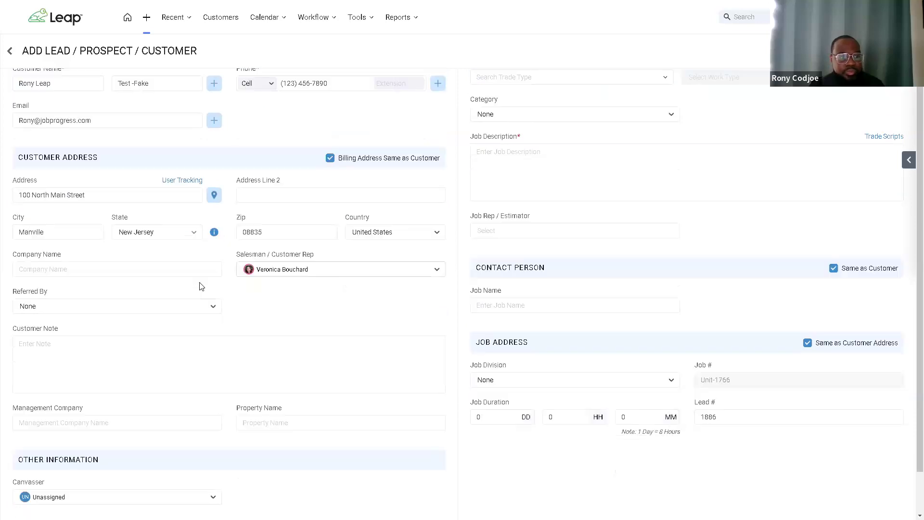
Step: Set Referred By to Facebook
{"action": "left_click", "coordinate": [125, 264]}
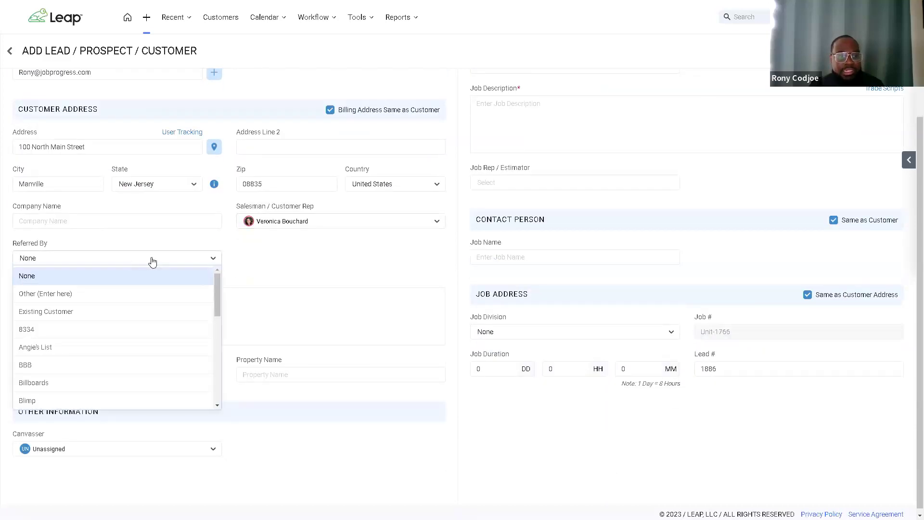
{"action": "left_click_drag", "start_coordinate": [217, 292], "coordinate": [217, 328]}
{"action": "left_click", "coordinate": [148, 317]}
{"action": "left_click", "coordinate": [188, 309]}
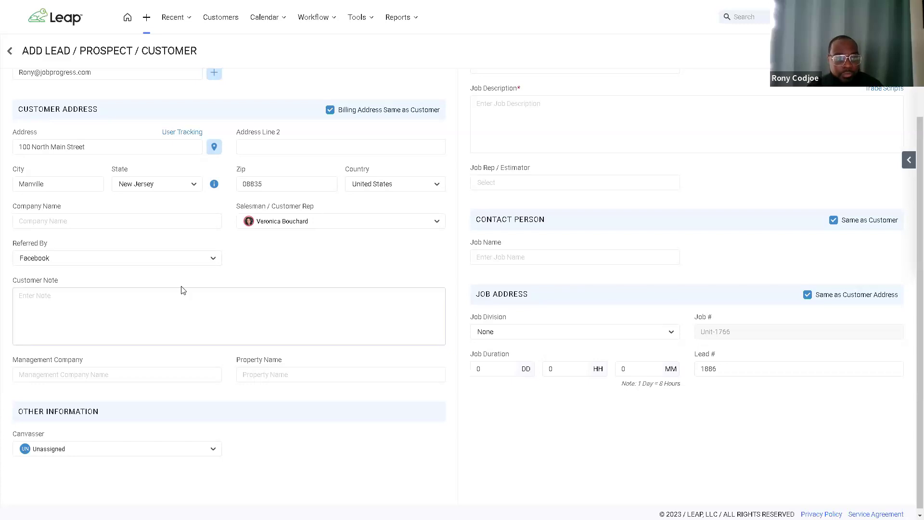
{"action": "scroll", "coordinate": [235, 280], "scroll_direction": "up", "scroll_amount": 3}
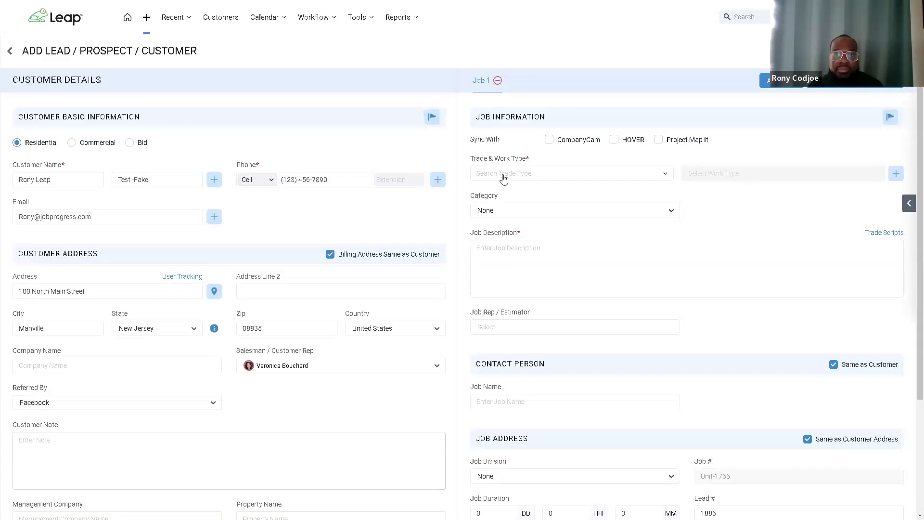
Step: Give Job 1 two trades: ROOFING and GUTTERS
{"action": "left_click", "coordinate": [503, 174]}
{"action": "left_click_drag", "start_coordinate": [669, 211], "coordinate": [664, 334]}
{"action": "scroll", "coordinate": [547, 284], "scroll_direction": "down", "scroll_amount": 4}
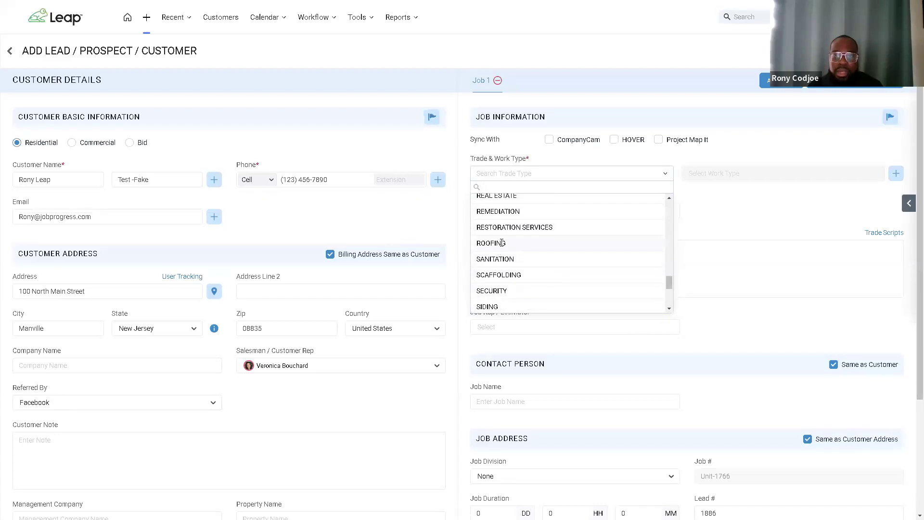
{"action": "left_click", "coordinate": [501, 243]}
{"action": "left_click", "coordinate": [896, 174]}
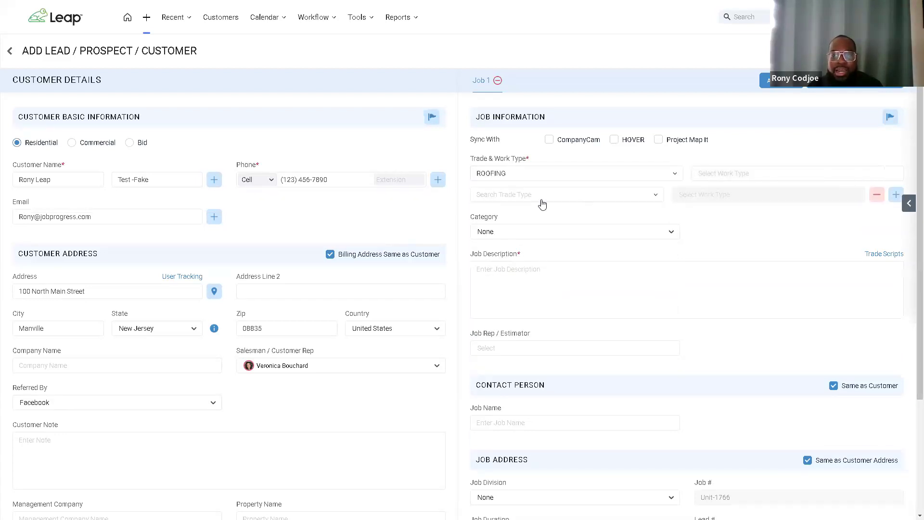
{"action": "left_click", "coordinate": [539, 196]}
{"action": "scroll", "coordinate": [507, 307], "scroll_direction": "down", "scroll_amount": 3}
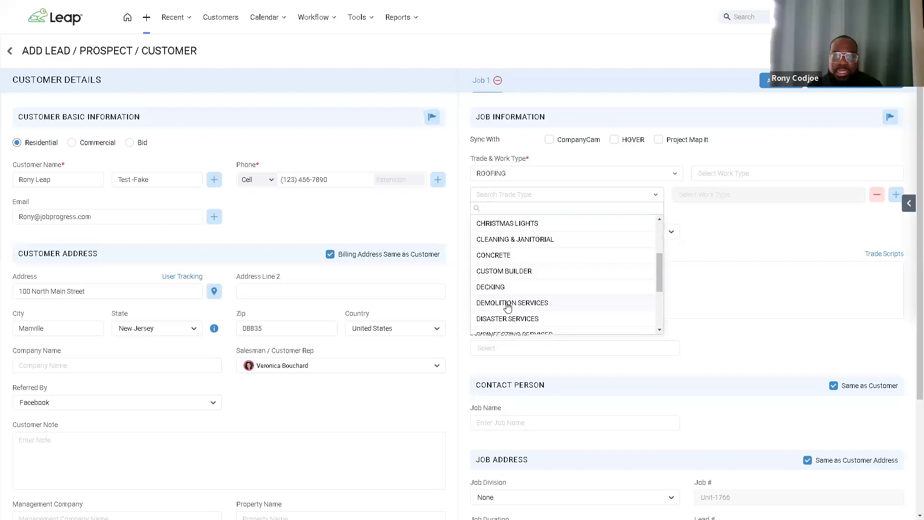
{"action": "scroll", "coordinate": [508, 275], "scroll_direction": "down", "scroll_amount": 3}
{"action": "type", "text": "gu"}
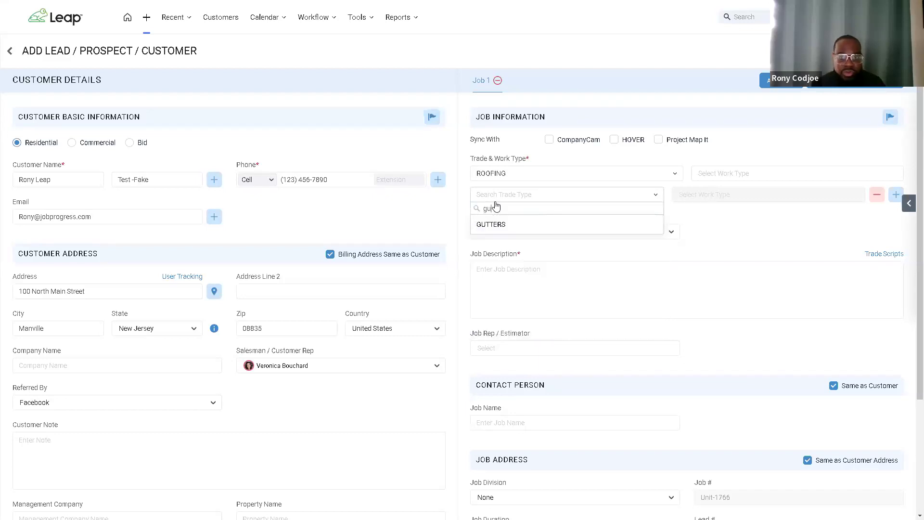
{"action": "type", "text": "t"}
{"action": "left_click", "coordinate": [497, 224]}
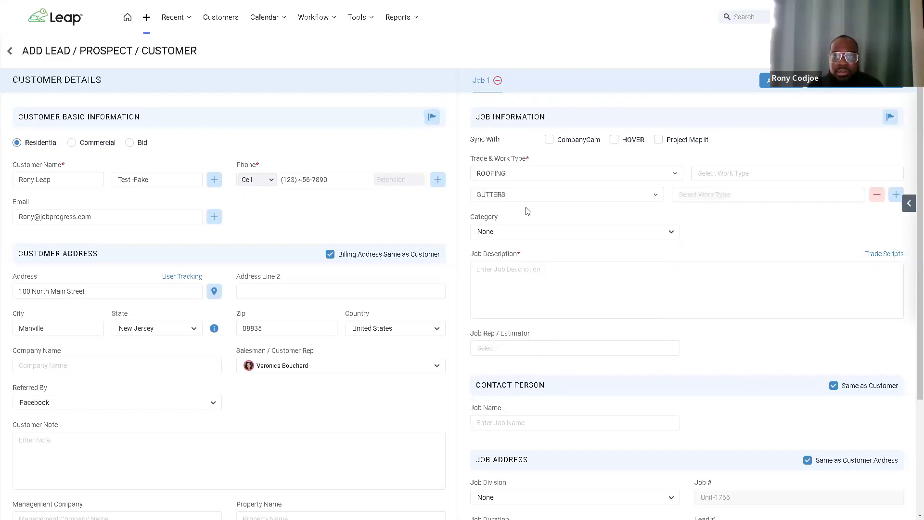
Step: Set work types to Partial Replacement for Roofing and 6 inch for Gutters
{"action": "left_click", "coordinate": [710, 176]}
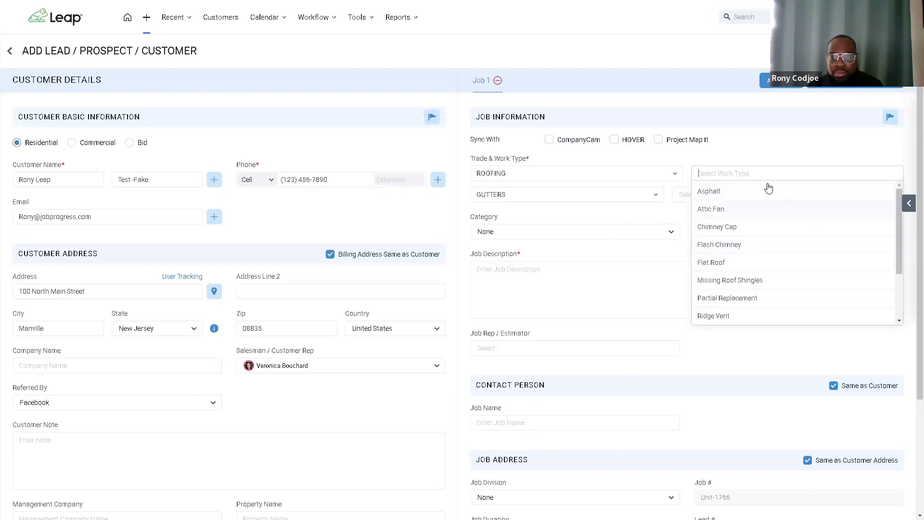
{"action": "left_click", "coordinate": [727, 298]}
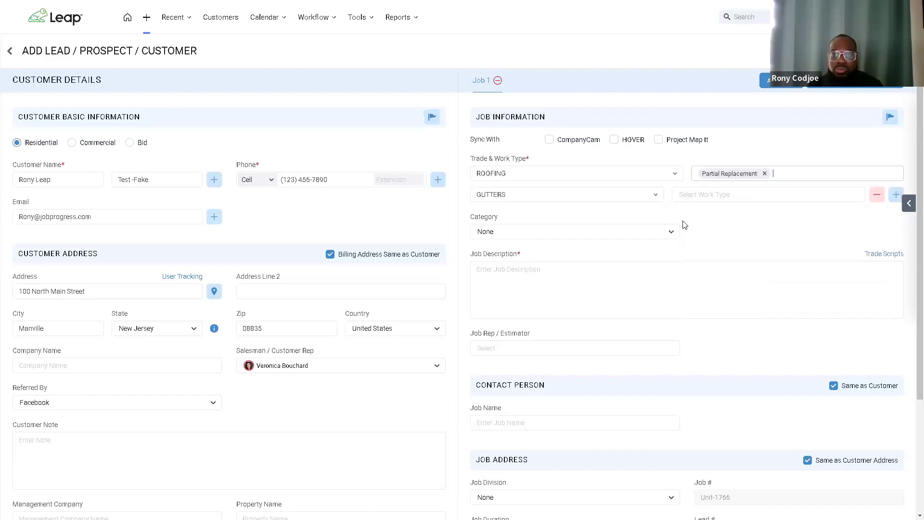
{"action": "left_click", "coordinate": [682, 196]}
{"action": "left_click", "coordinate": [687, 234]}
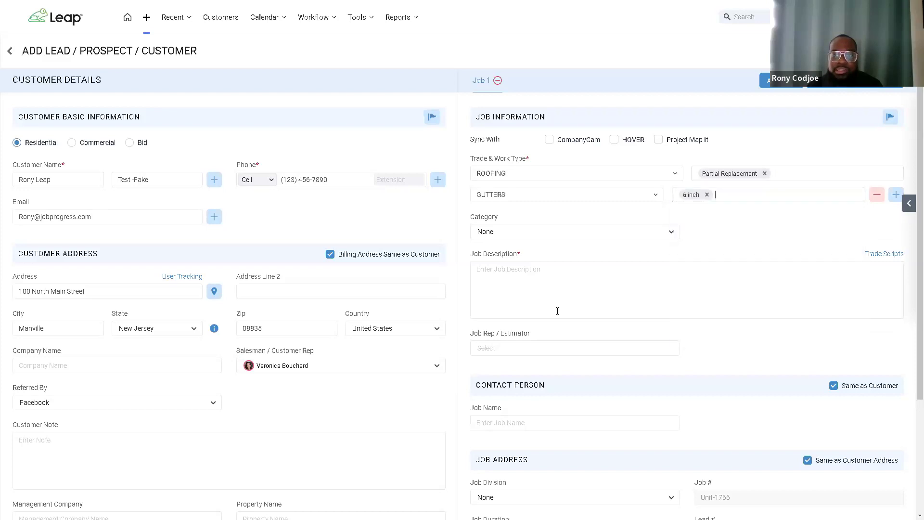
{"action": "left_click", "coordinate": [538, 279]}
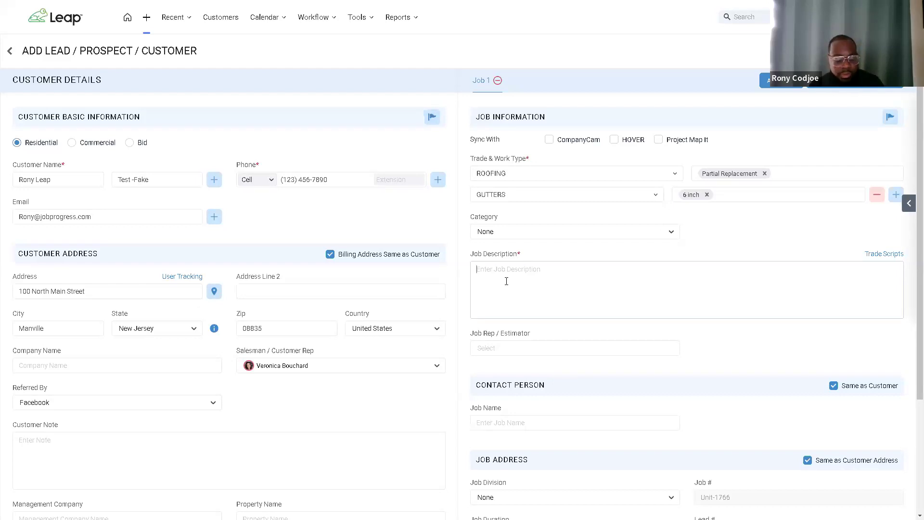
Step: Enter 'Replacing missing shingles due to storm' as the job description
{"action": "type", "text": "Replacing missing shingles due to storm"}
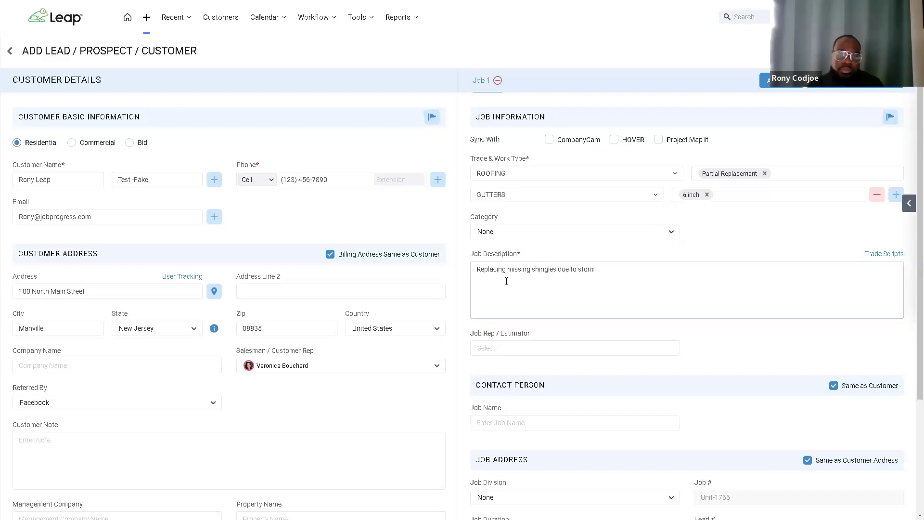
{"action": "scroll", "coordinate": [633, 226], "scroll_direction": "down", "scroll_amount": 1}
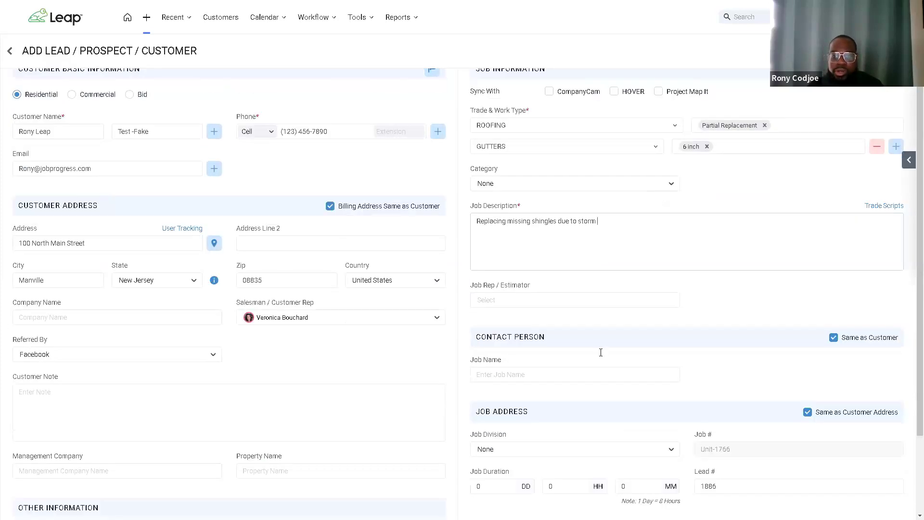
{"action": "scroll", "coordinate": [656, 272], "scroll_direction": "up", "scroll_amount": 1}
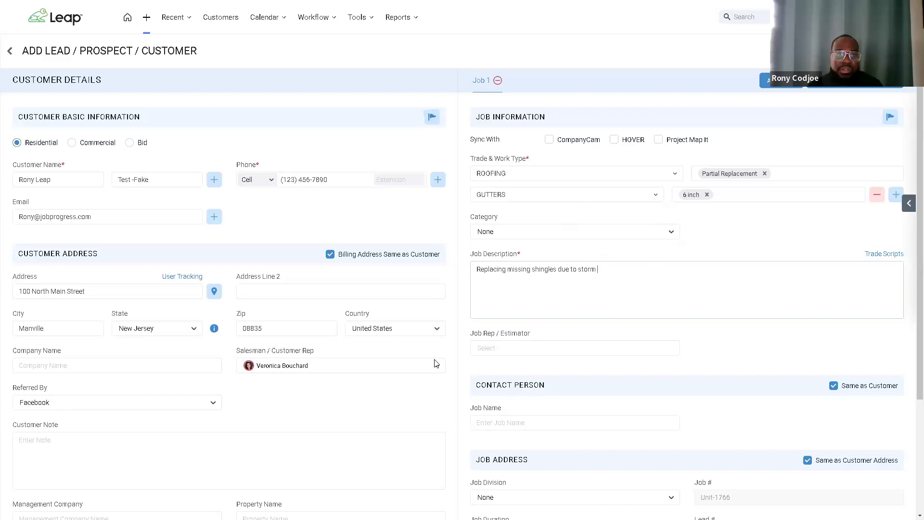
{"action": "left_click", "coordinate": [597, 269]}
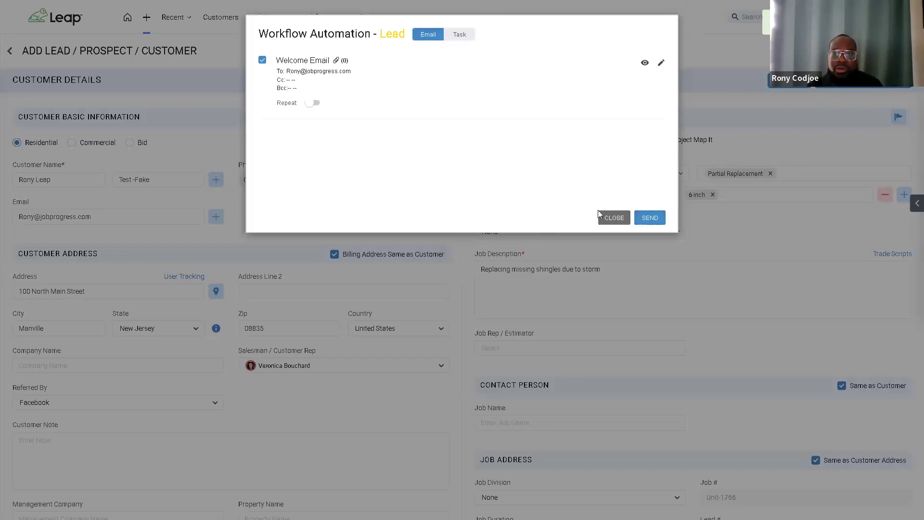
Step: Close the Lead workflow automation prompt and open the job's add-item list
{"action": "left_click", "coordinate": [612, 218]}
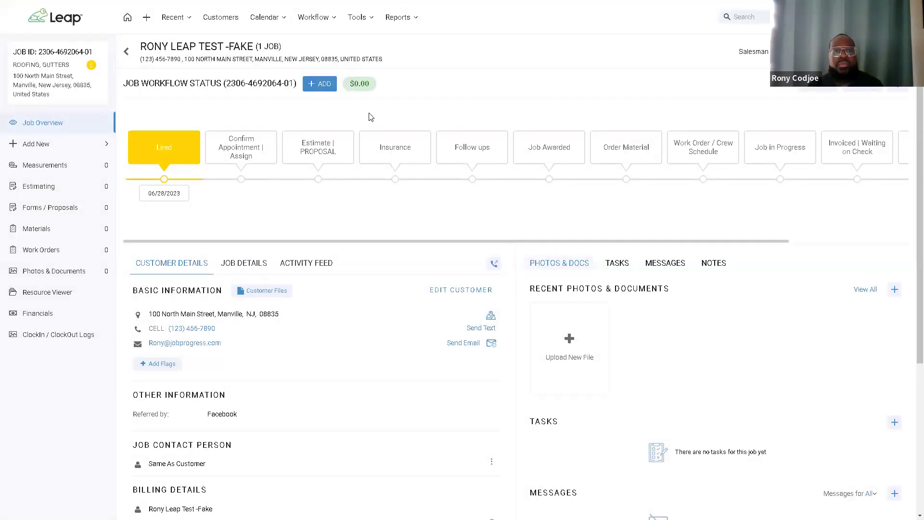
{"action": "left_click", "coordinate": [146, 17]}
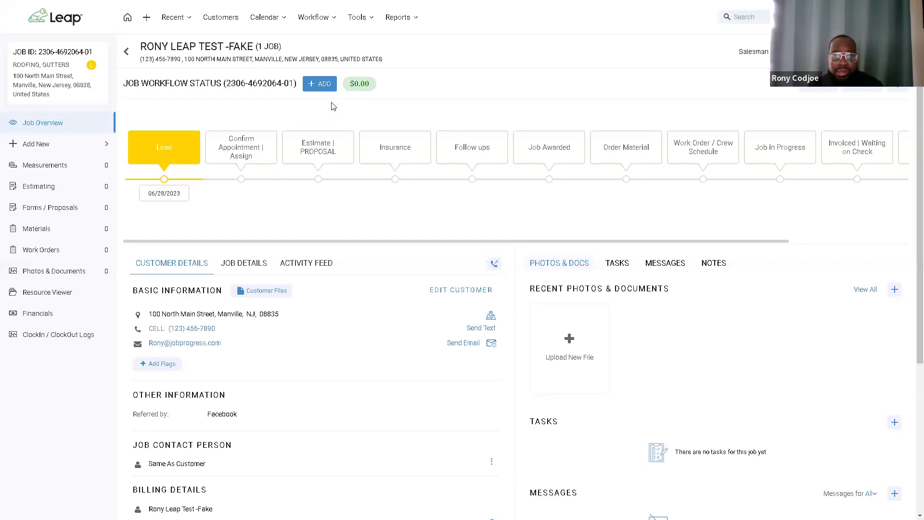
{"action": "left_click", "coordinate": [321, 87]}
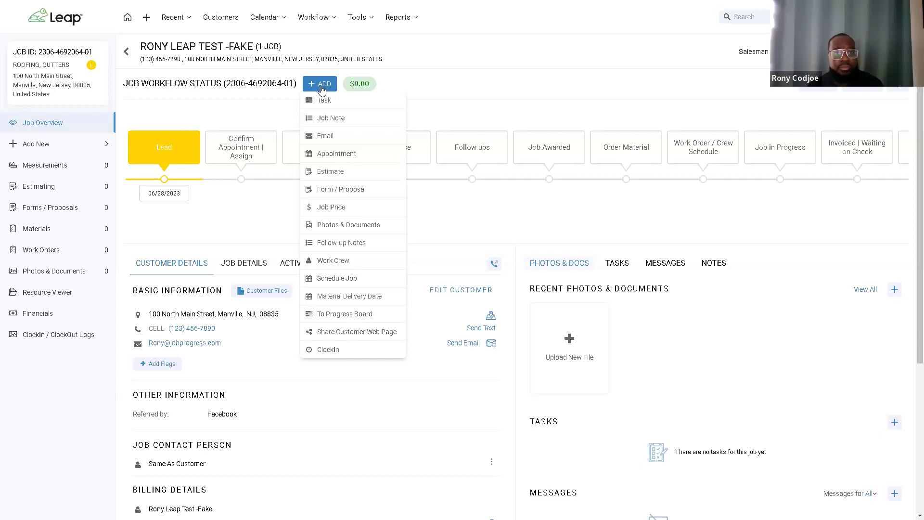
Step: Create an appointment for the sales rep starting at 04:00 PM
{"action": "left_click", "coordinate": [337, 155]}
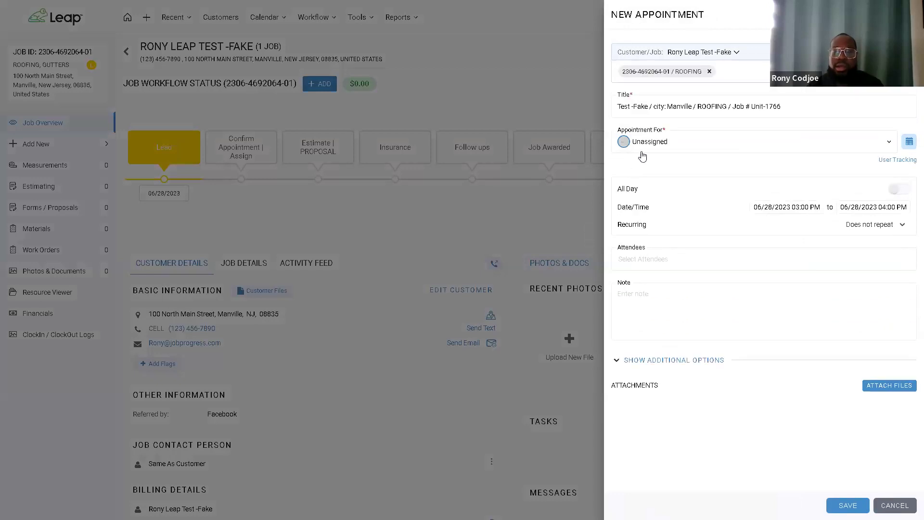
{"action": "left_click", "coordinate": [646, 149]}
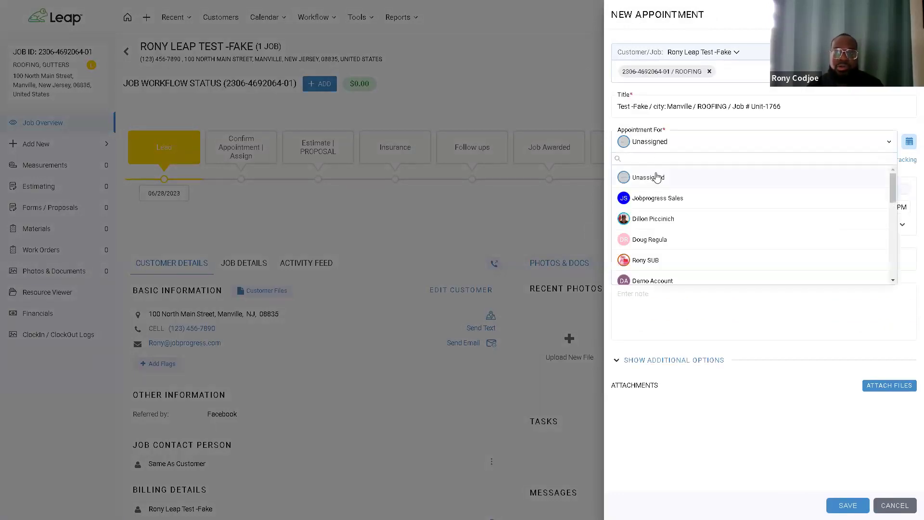
{"action": "type", "text": "vero"}
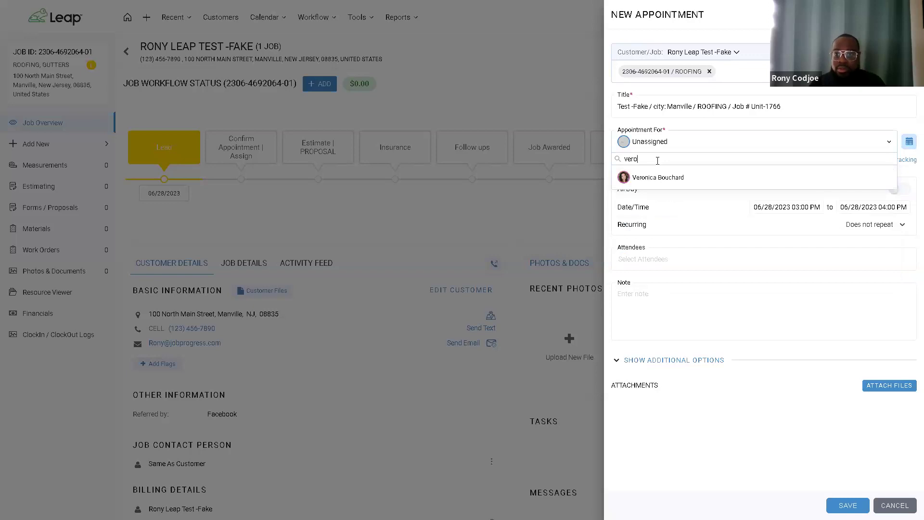
{"action": "left_click", "coordinate": [661, 179]}
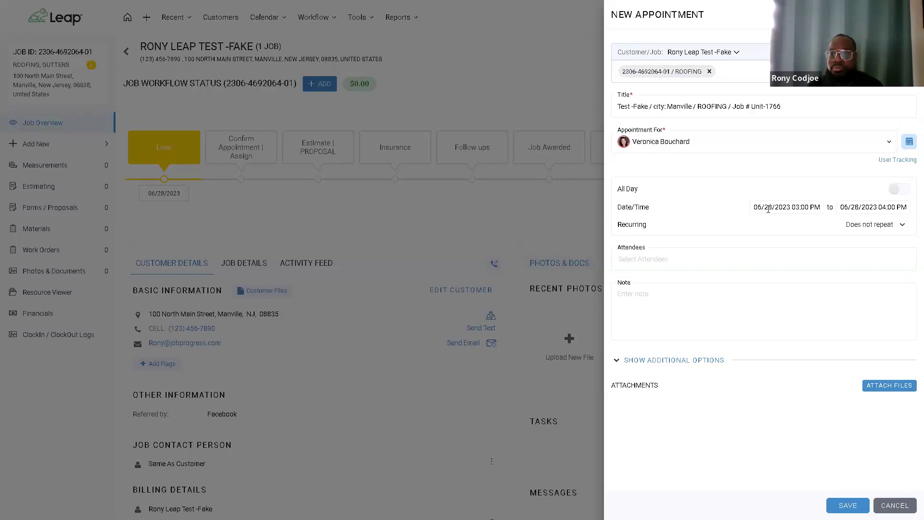
{"action": "left_click", "coordinate": [801, 207]}
{"action": "scroll", "coordinate": [882, 282], "scroll_direction": "down", "scroll_amount": 2}
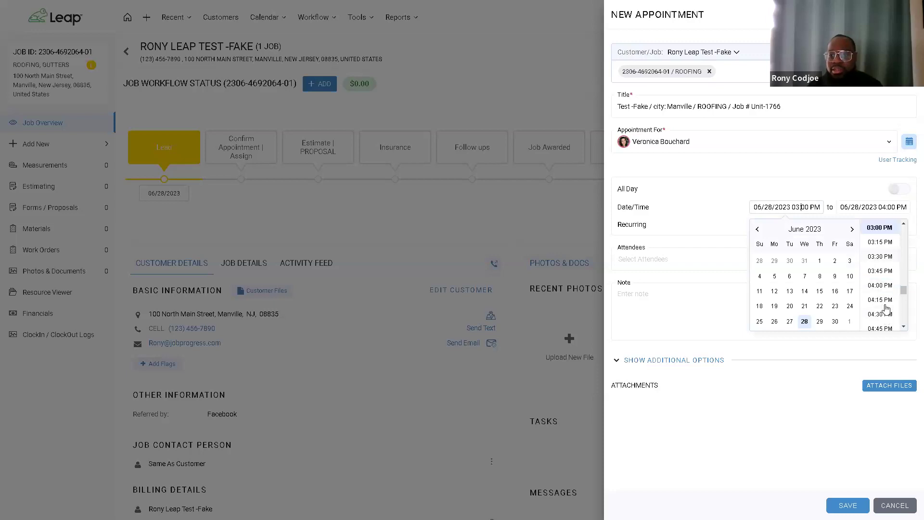
{"action": "left_click", "coordinate": [879, 237]}
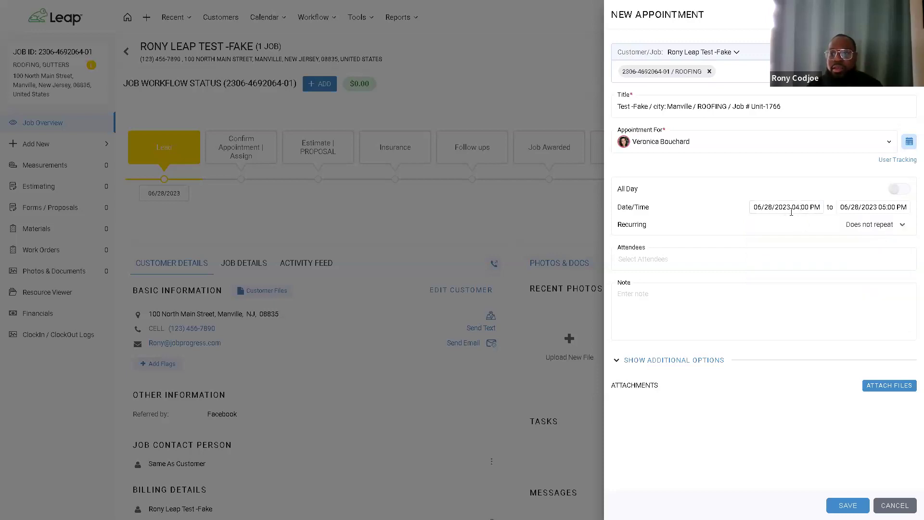
{"action": "left_click", "coordinate": [697, 290]}
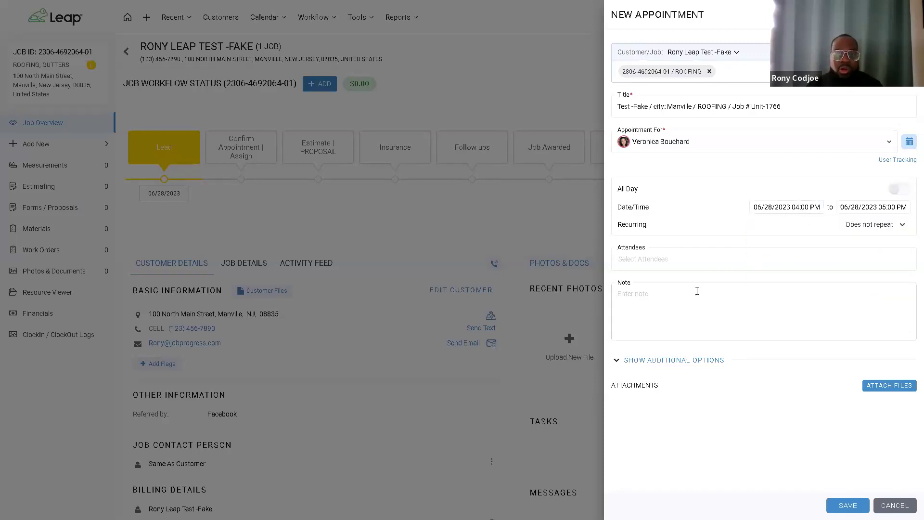
Step: Try Push and email reminder notifications, turn them back off, and save the appointment
{"action": "left_click", "coordinate": [674, 360]}
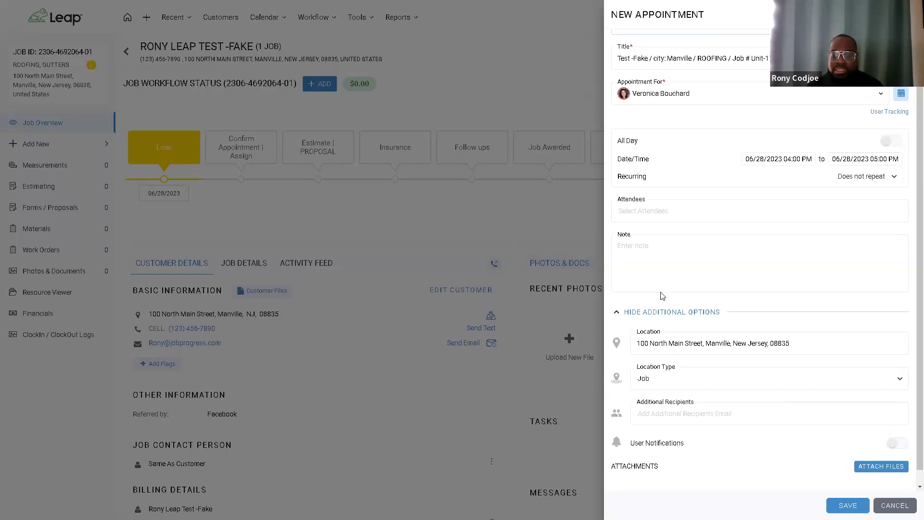
{"action": "left_click", "coordinate": [894, 443]}
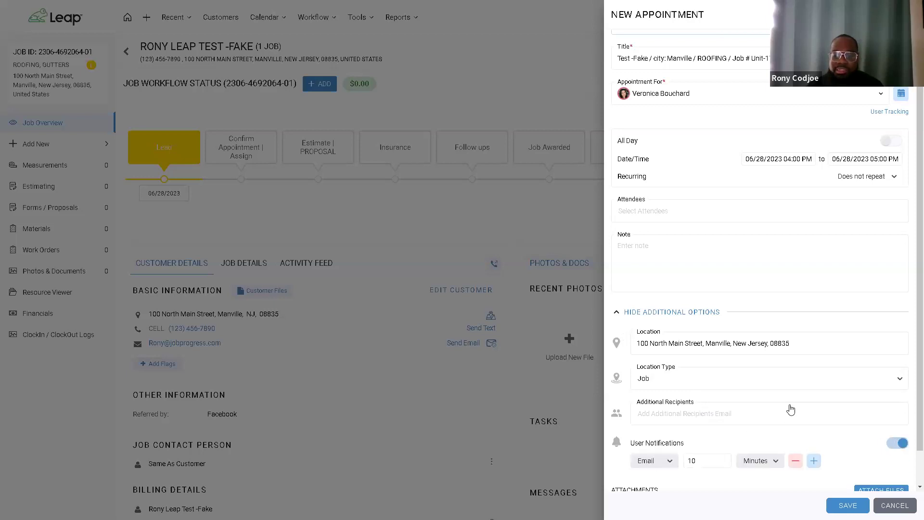
{"action": "scroll", "coordinate": [790, 409], "scroll_direction": "down", "scroll_amount": 1}
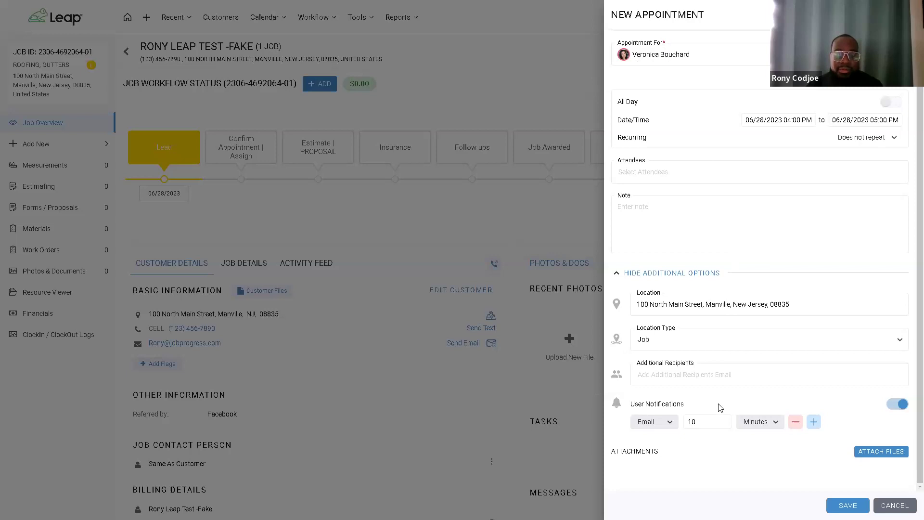
{"action": "left_click", "coordinate": [670, 424]}
{"action": "left_click", "coordinate": [659, 457]}
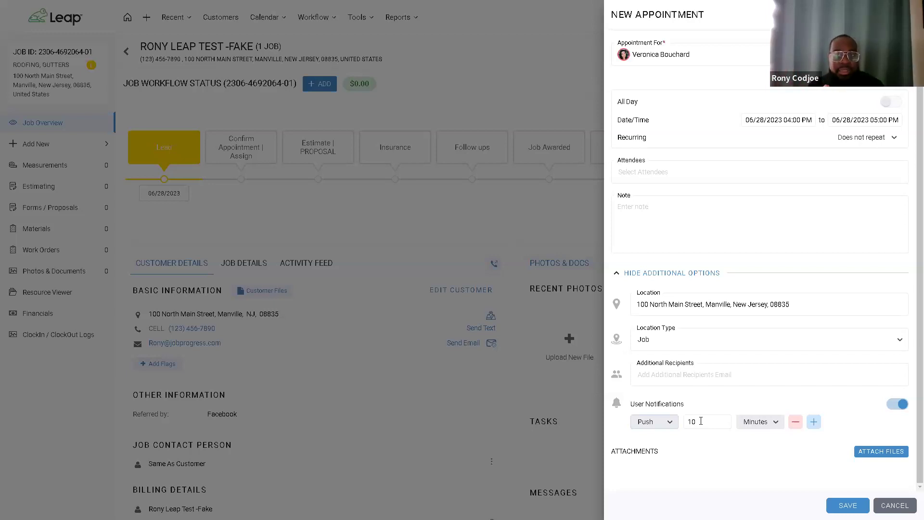
{"action": "left_click", "coordinate": [813, 421]}
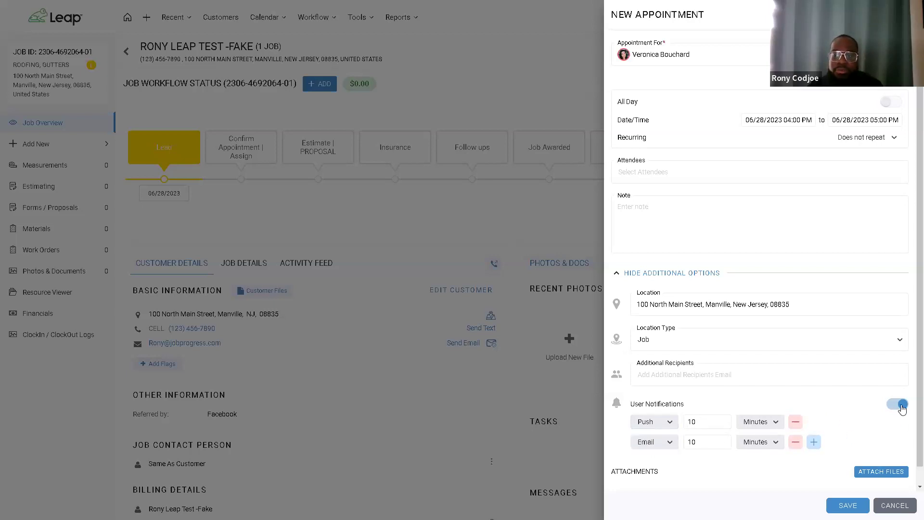
{"action": "left_click", "coordinate": [897, 404]}
{"action": "scroll", "coordinate": [791, 228], "scroll_direction": "up", "scroll_amount": 1}
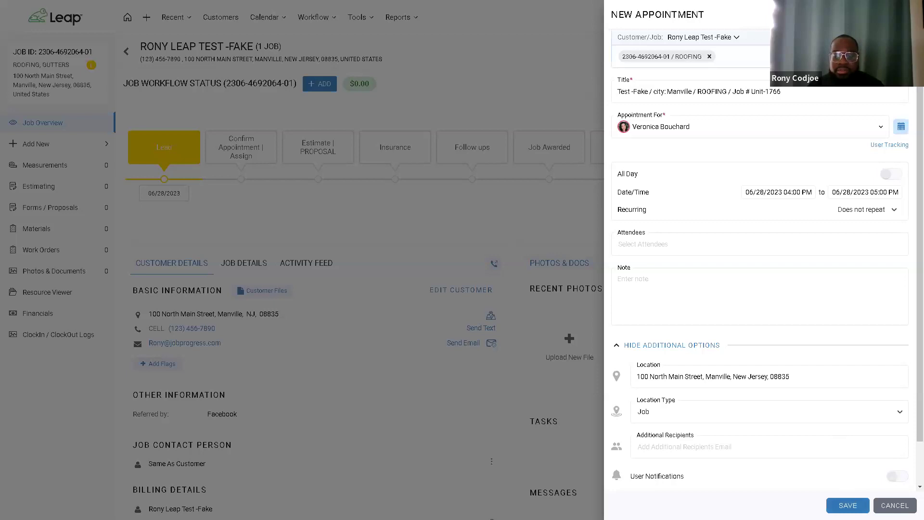
{"action": "left_click", "coordinate": [848, 504]}
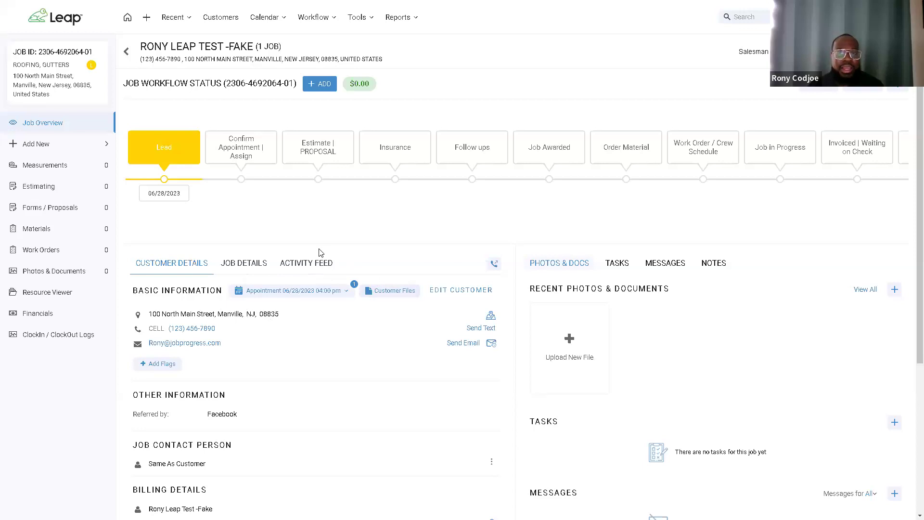
Step: Move the job from Lead to Confirm Appointment | Assign with the workflow automation checkbox set
{"action": "left_click_drag", "start_coordinate": [161, 192], "coordinate": [262, 172]}
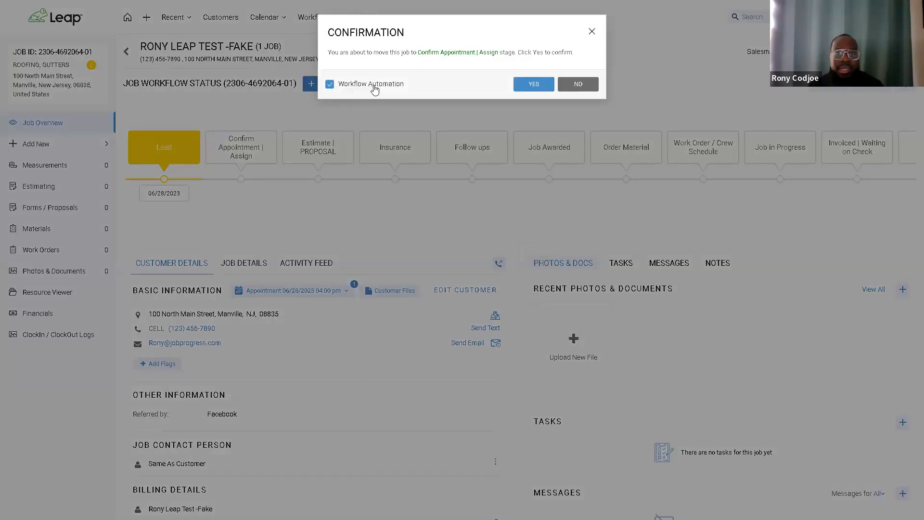
{"action": "left_click", "coordinate": [374, 89]}
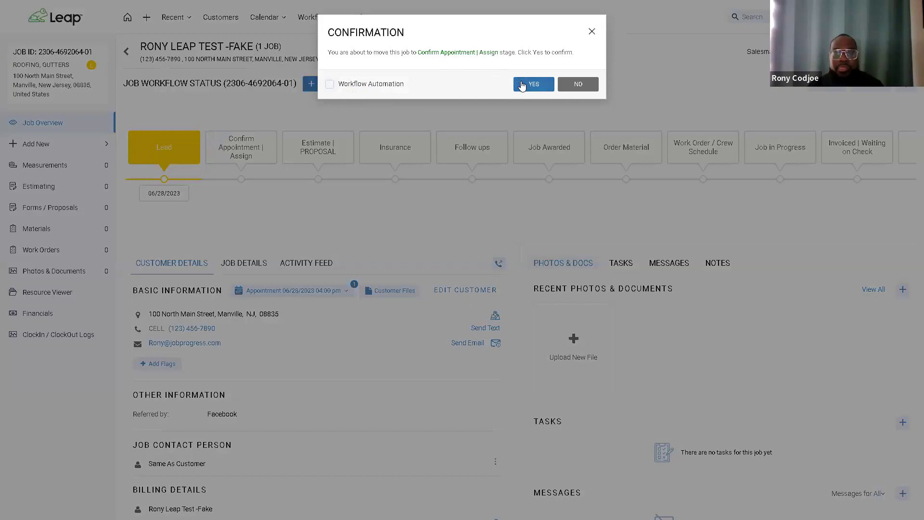
{"action": "left_click", "coordinate": [533, 84]}
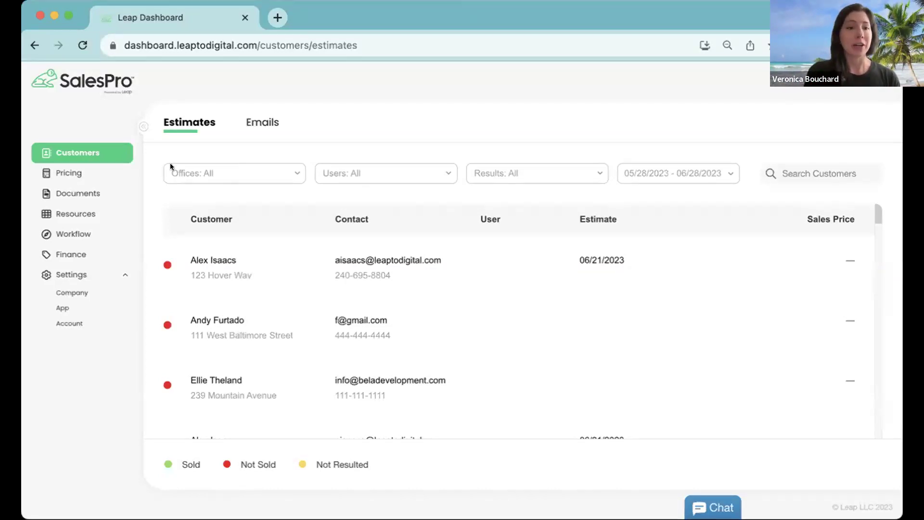
Step: Open Documents and check the Standard and States filters on the Contracts tab
{"action": "left_click", "coordinate": [83, 188]}
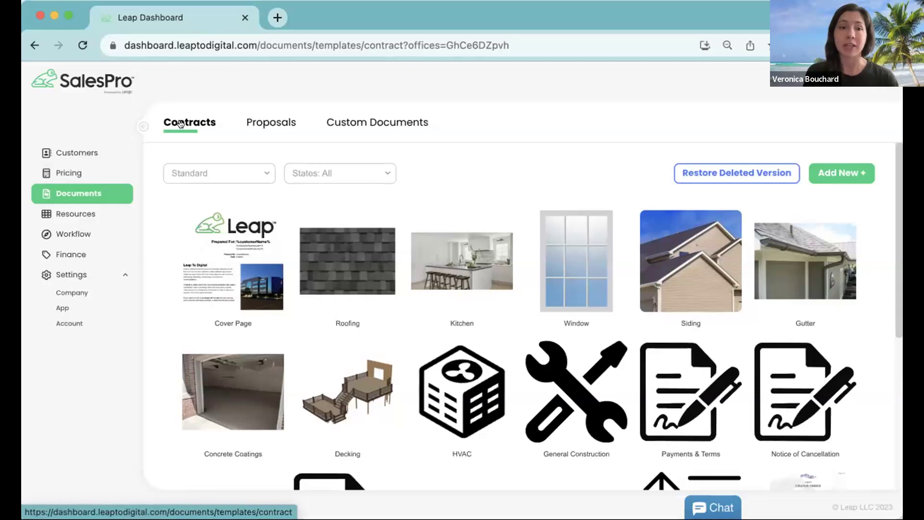
{"action": "left_click", "coordinate": [221, 167]}
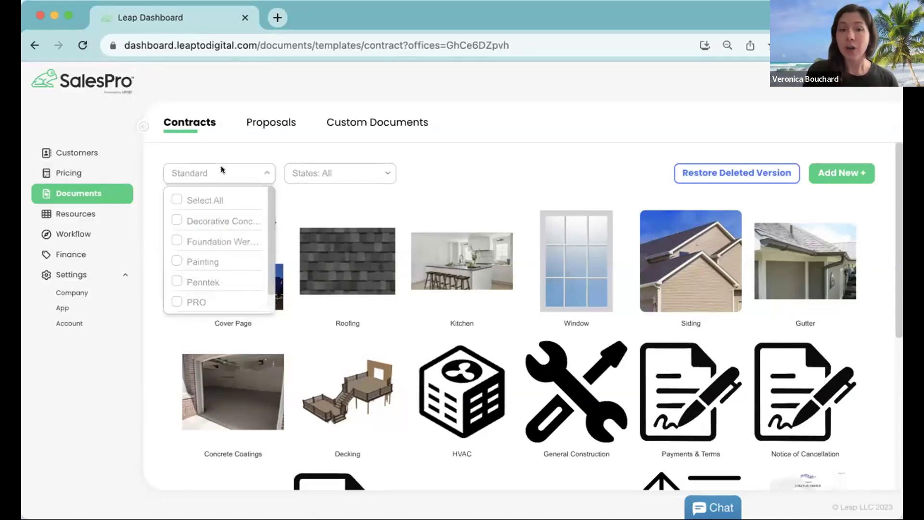
{"action": "left_click", "coordinate": [307, 174]}
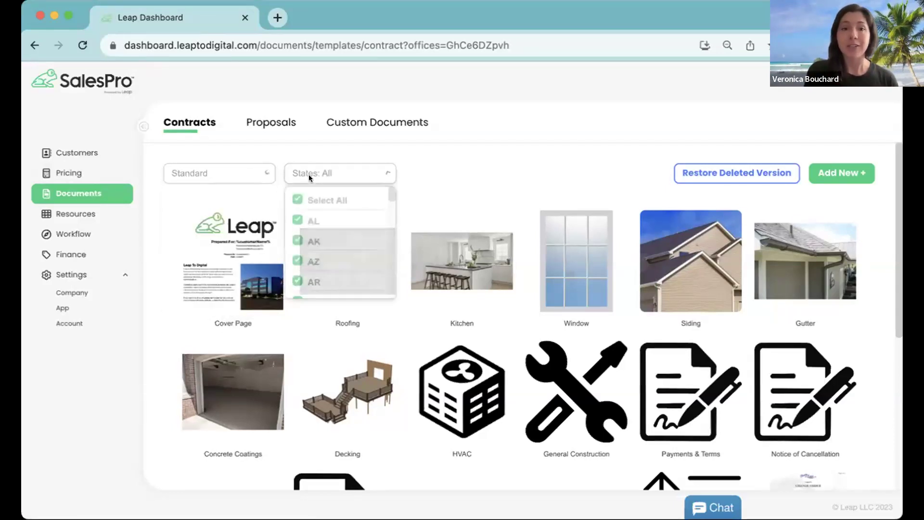
{"action": "left_click", "coordinate": [467, 162]}
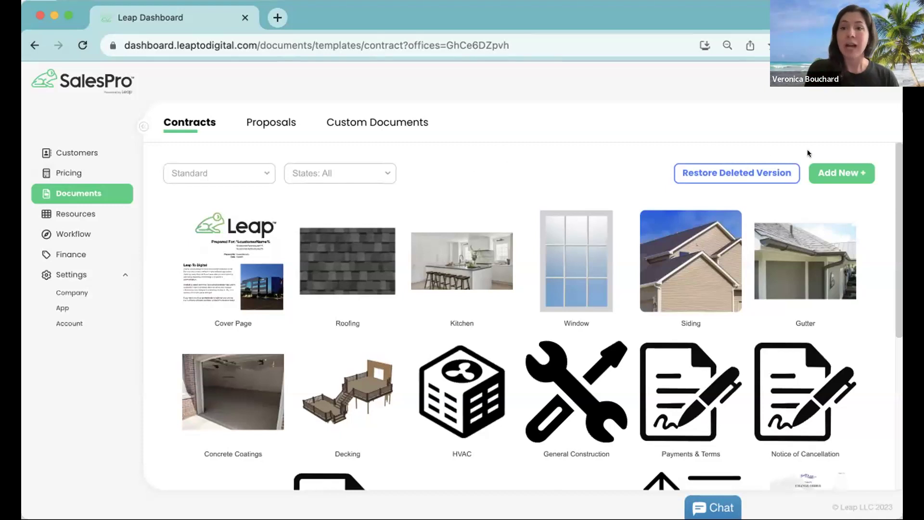
Step: Choose a SalesPro Template as the base, then copy the Scope of Work contract template
{"action": "left_click", "coordinate": [833, 171]}
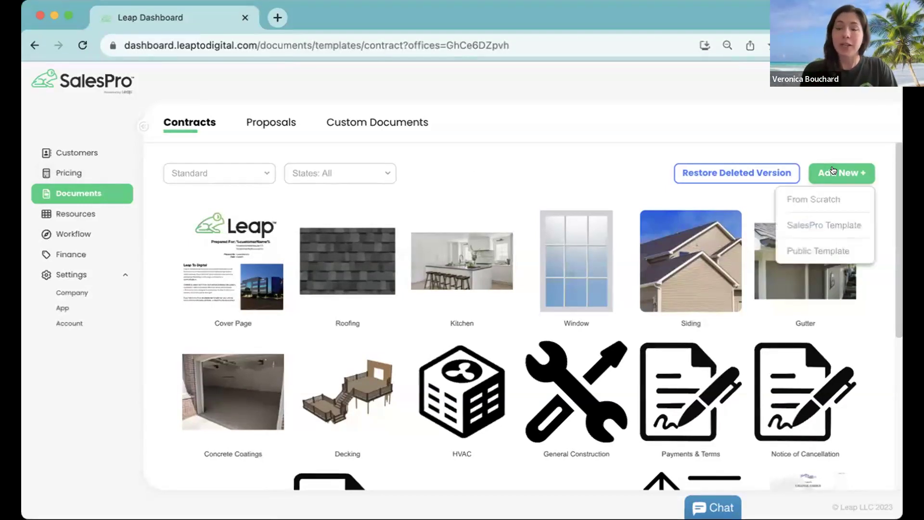
{"action": "left_click", "coordinate": [808, 226]}
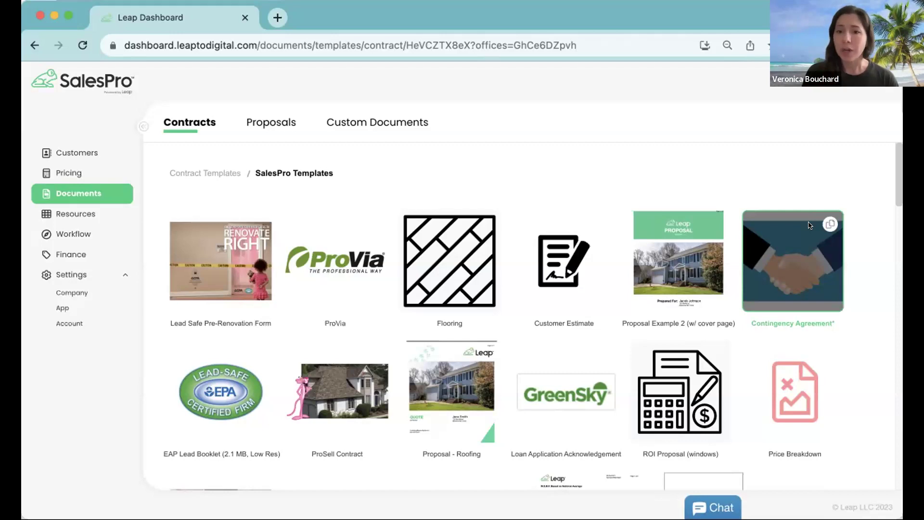
{"action": "scroll", "coordinate": [612, 228], "scroll_direction": "down", "scroll_amount": 2}
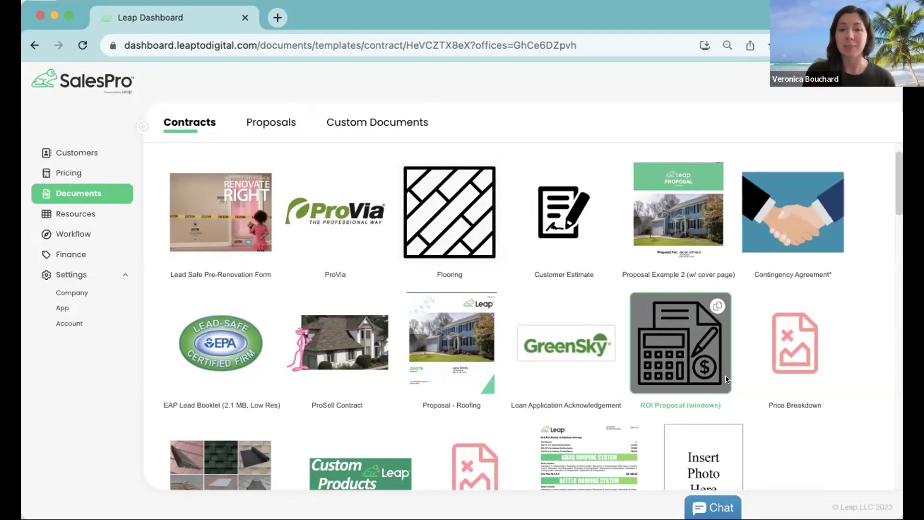
{"action": "scroll", "coordinate": [605, 356], "scroll_direction": "down", "scroll_amount": 3}
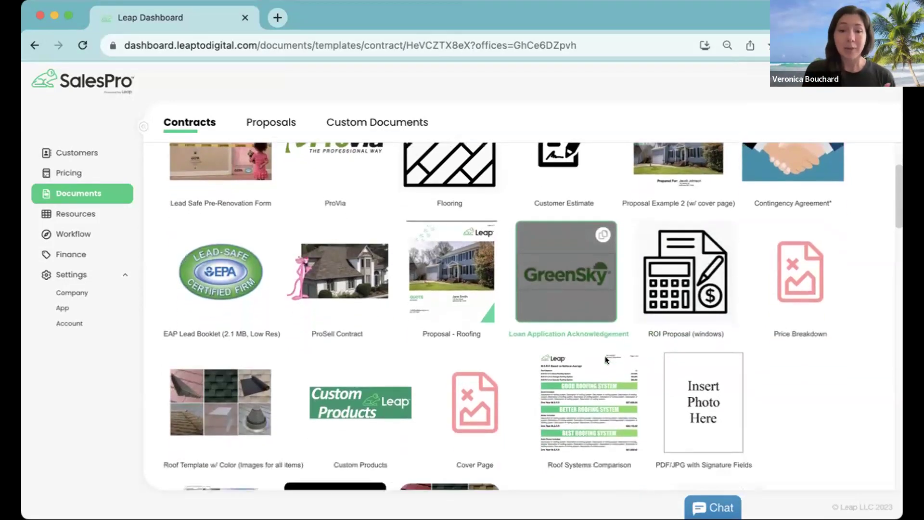
{"action": "scroll", "coordinate": [604, 358], "scroll_direction": "down", "scroll_amount": 10}
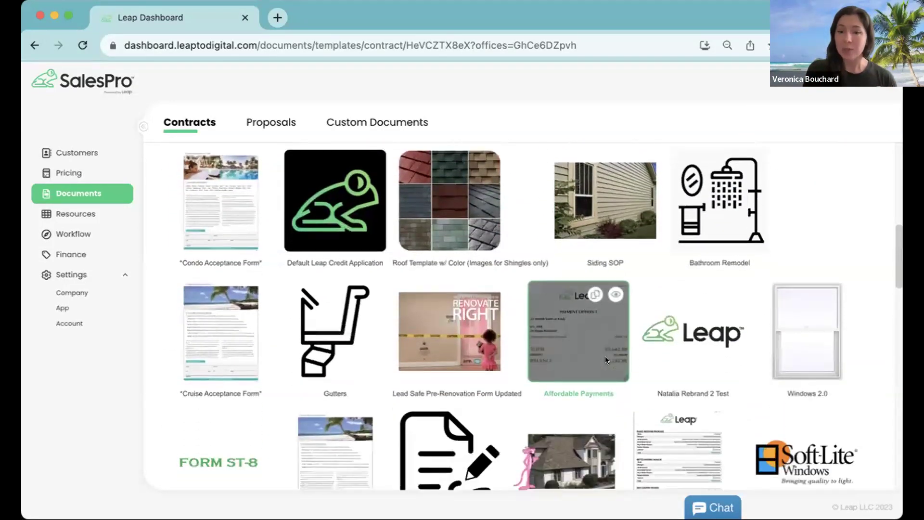
{"action": "scroll", "coordinate": [605, 359], "scroll_direction": "down", "scroll_amount": 3}
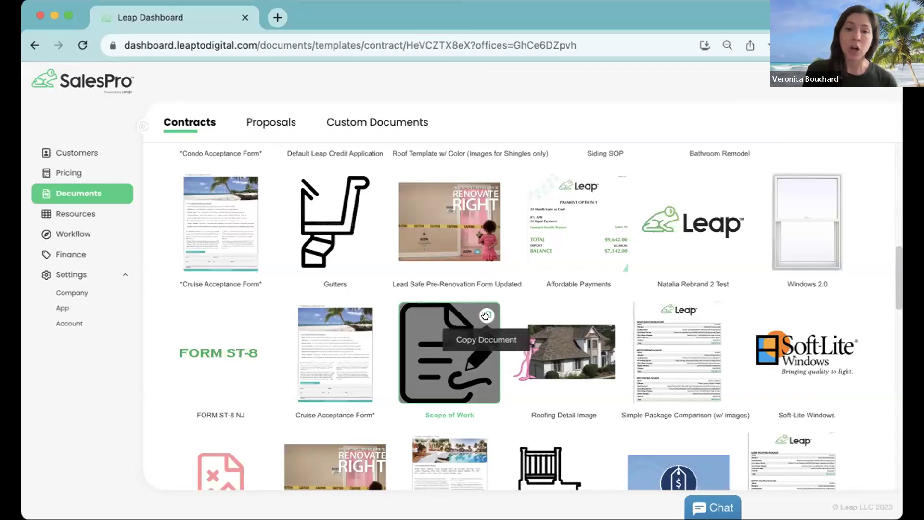
{"action": "left_click", "coordinate": [485, 315]}
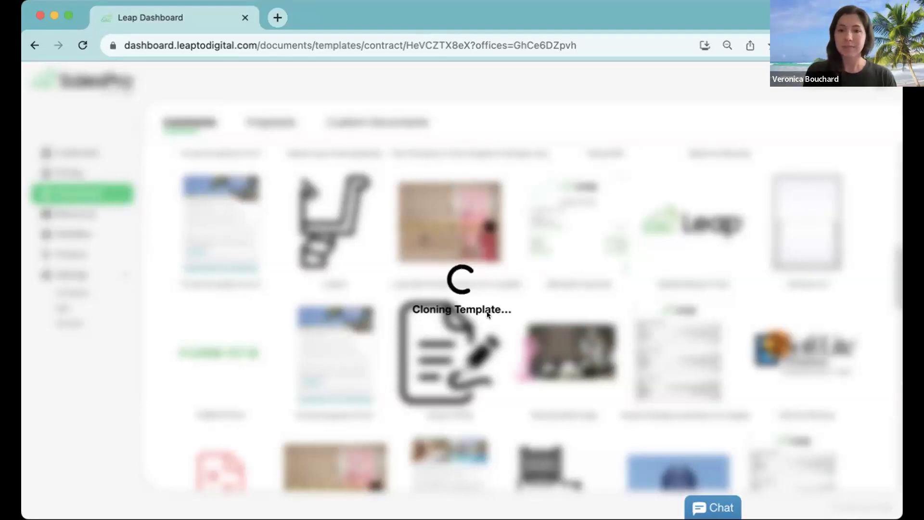
Step: From the Contracts list, open the Scope of Work (copy) template in the contract editor
{"action": "left_click", "coordinate": [194, 120]}
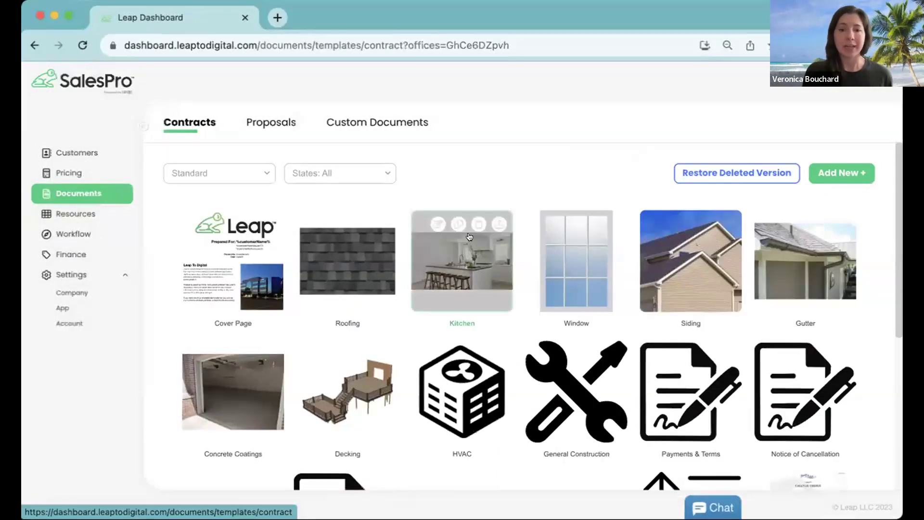
{"action": "scroll", "coordinate": [468, 235], "scroll_direction": "down", "scroll_amount": 5}
{"action": "mouse_move", "coordinate": [689, 359]}
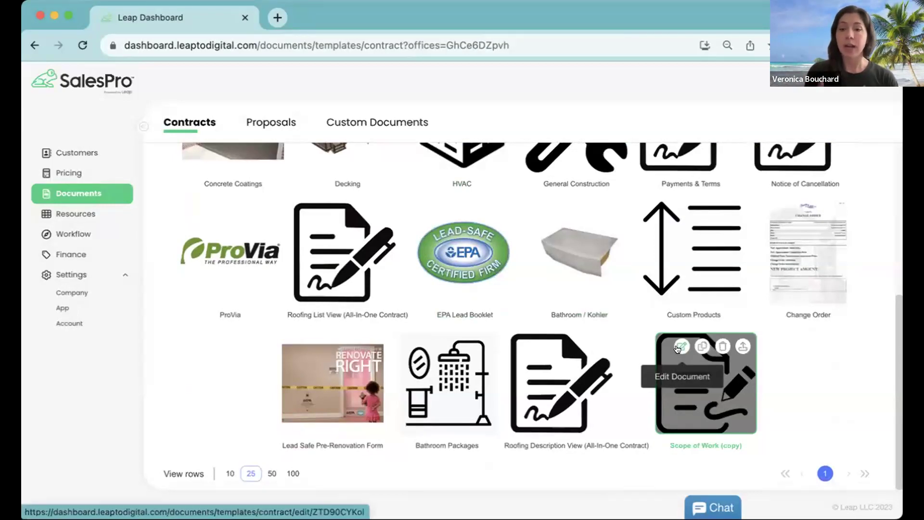
{"action": "left_click", "coordinate": [677, 348]}
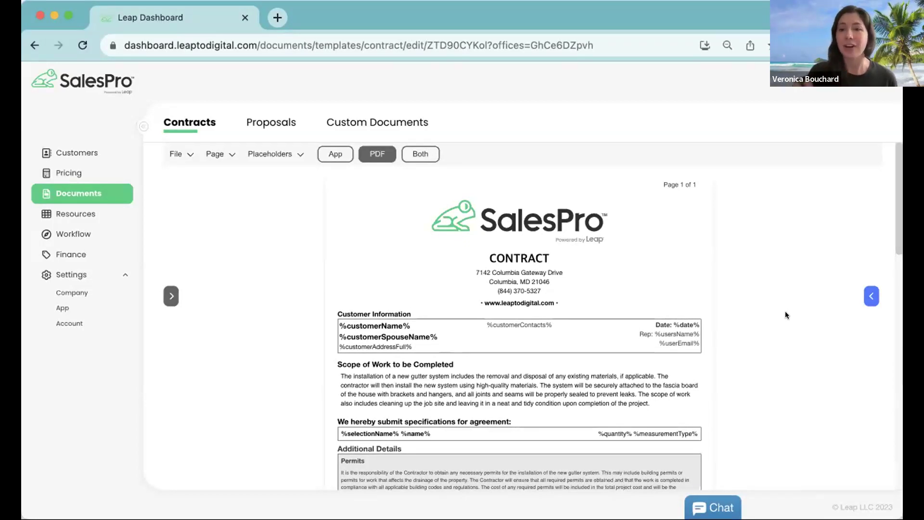
Step: Remove the '(copy)' suffix so the template name reads 'Scope of Work'
{"action": "left_click", "coordinate": [175, 155]}
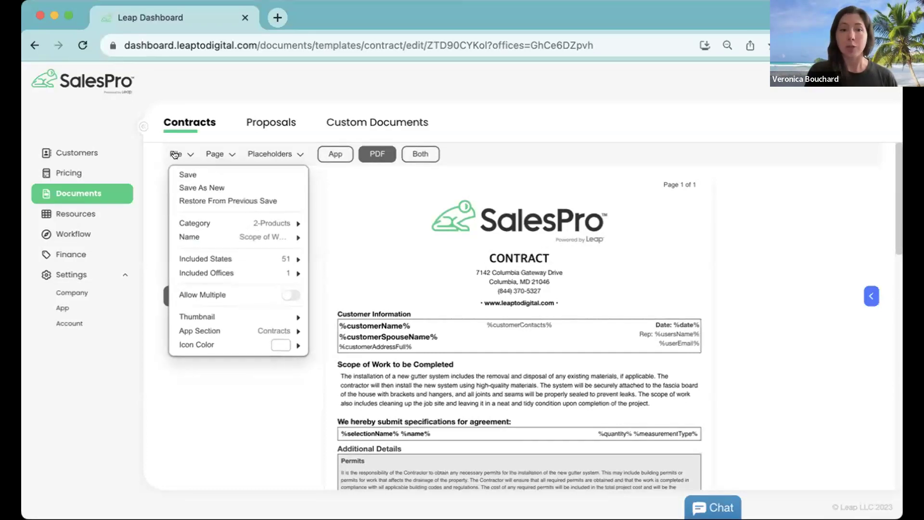
{"action": "mouse_move", "coordinate": [234, 237]}
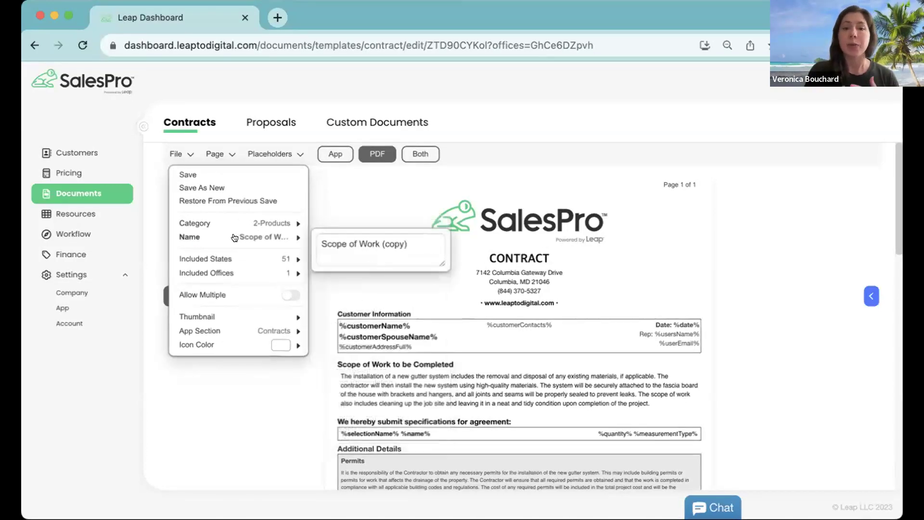
{"action": "left_click_drag", "start_coordinate": [411, 243], "coordinate": [384, 243]}
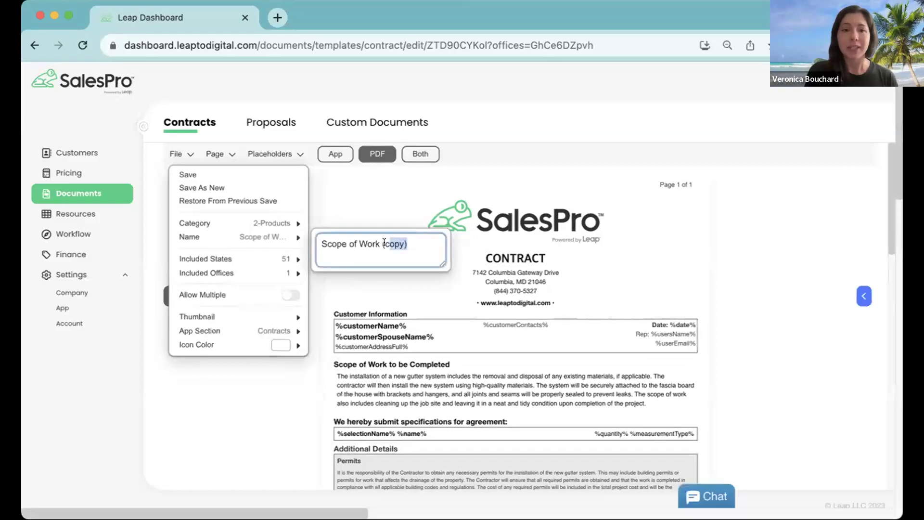
{"action": "key", "text": "BackSpace"}
{"action": "key", "text": "BackSpace"}
{"action": "key", "text": "BackSpace"}
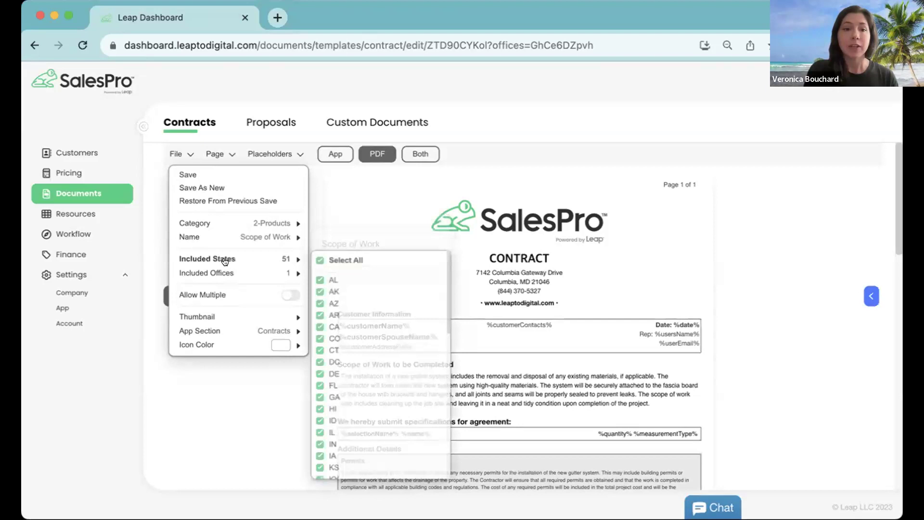
{"action": "mouse_move", "coordinate": [224, 271]}
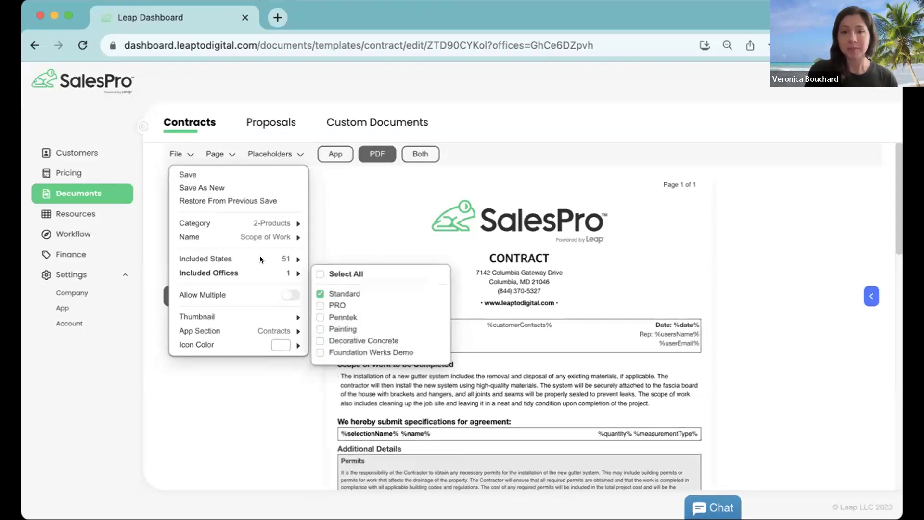
{"action": "left_click", "coordinate": [768, 289]}
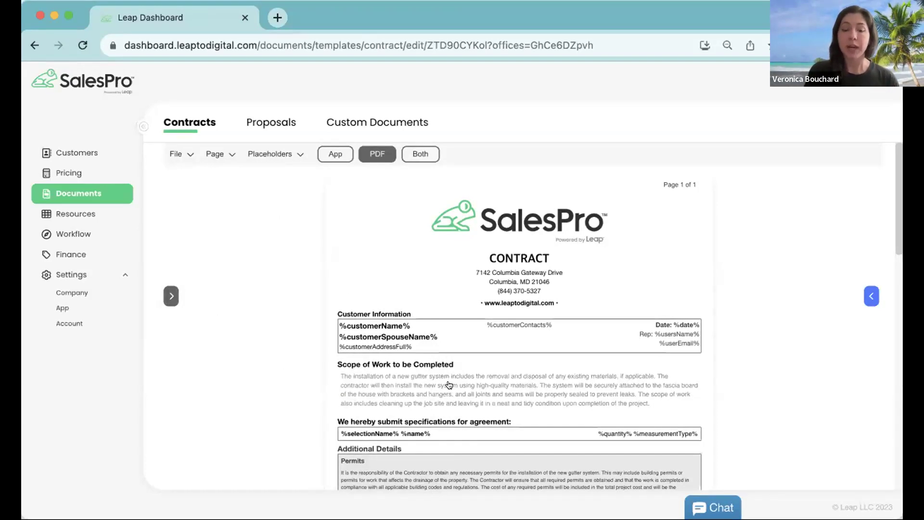
{"action": "scroll", "coordinate": [449, 385], "scroll_direction": "down", "scroll_amount": 2}
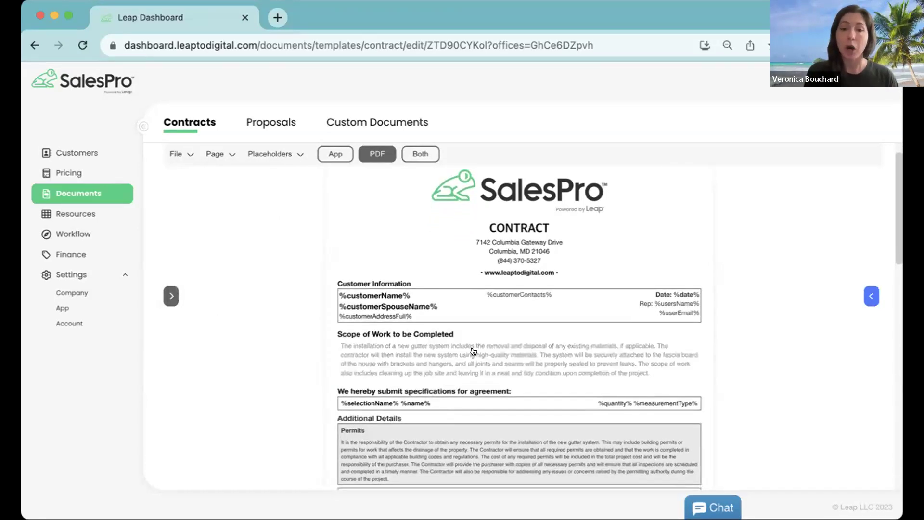
Step: Replace the CONTRACT heading under the logo with 'Scope of Work'
{"action": "left_click", "coordinate": [519, 227]}
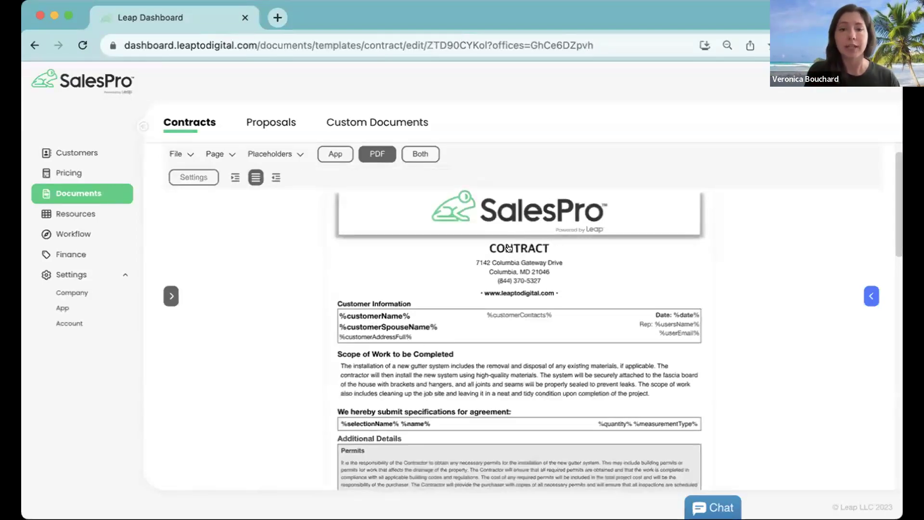
{"action": "left_click", "coordinate": [519, 248]}
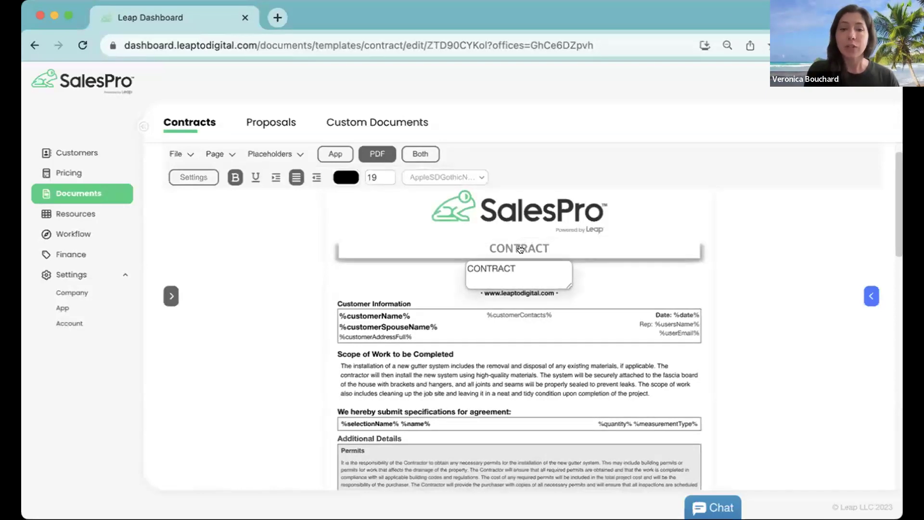
{"action": "left_click_drag", "start_coordinate": [522, 266], "coordinate": [480, 268]}
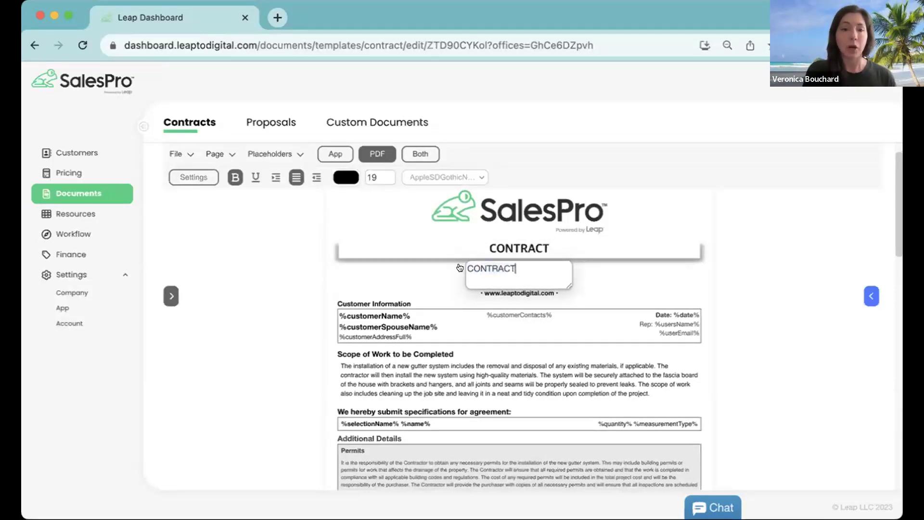
{"action": "double_click", "coordinate": [480, 268]}
{"action": "key", "text": "BackSpace"}
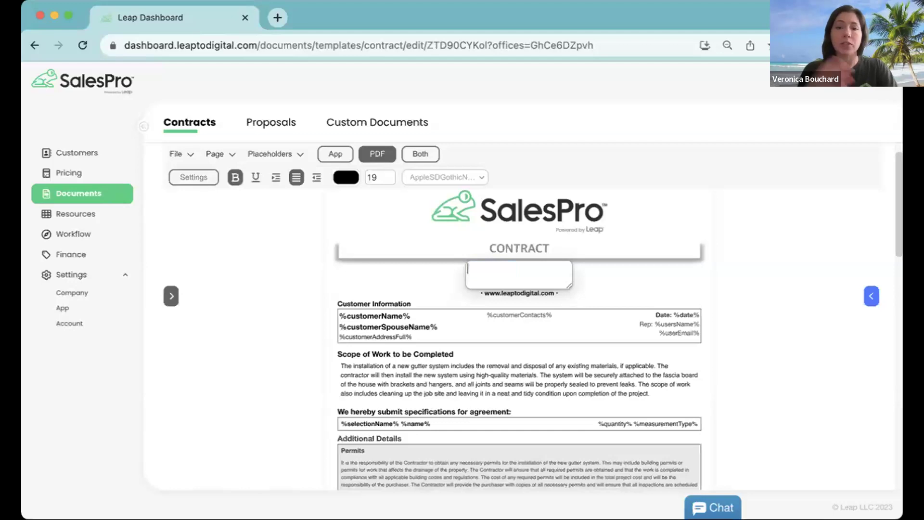
{"action": "type", "text": "Scop"}
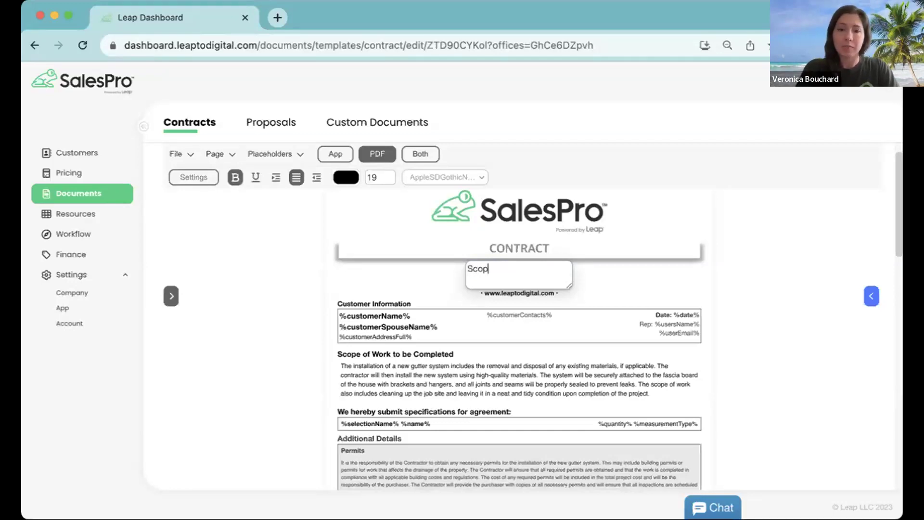
{"action": "type", "text": "e of Work"}
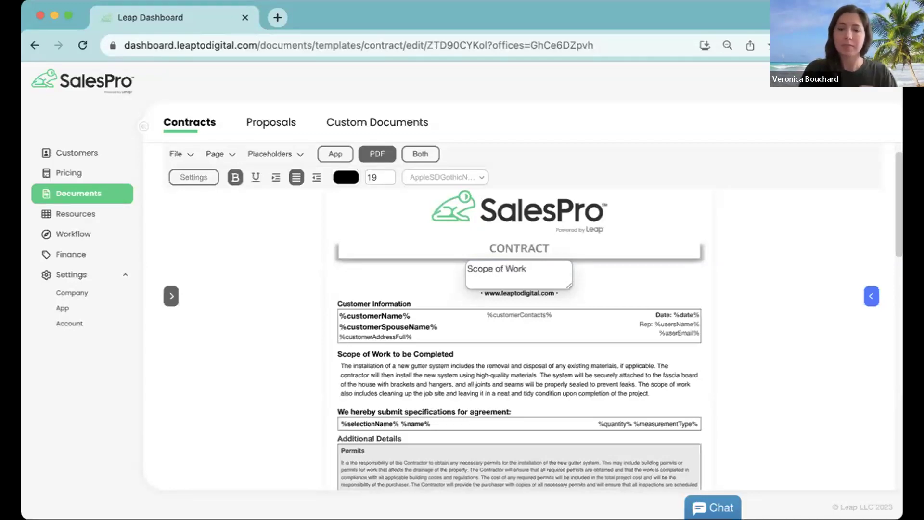
{"action": "left_click", "coordinate": [784, 288]}
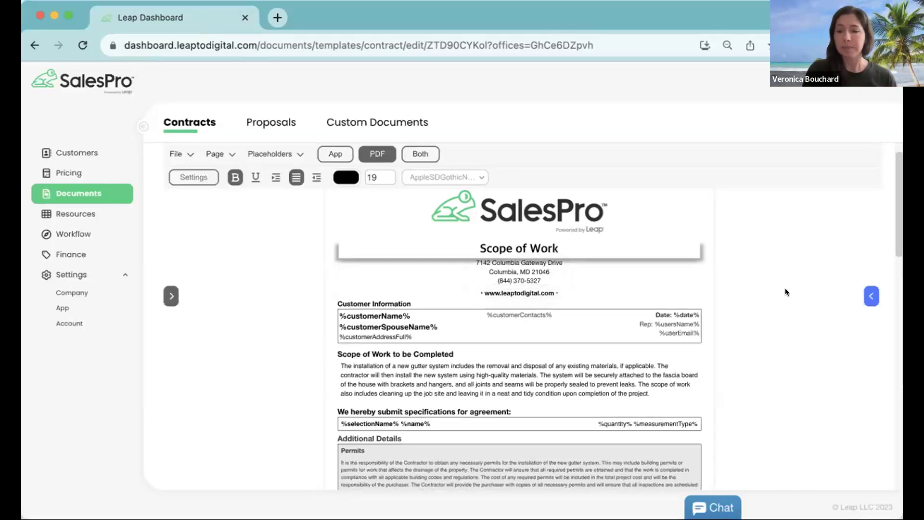
{"action": "scroll", "coordinate": [784, 287], "scroll_direction": "down", "scroll_amount": 1}
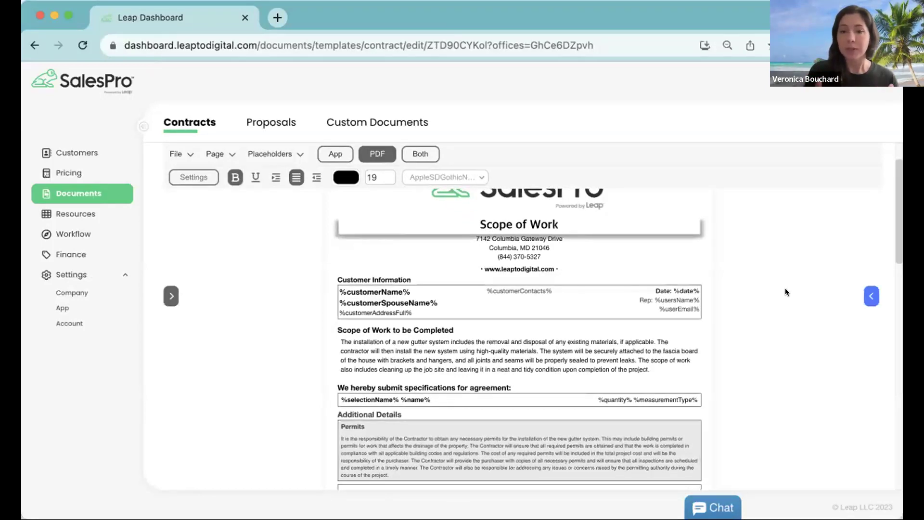
Step: Add a line item with value 'notes' below the Scope paragraph, then open the specifications cell's settings
{"action": "left_click", "coordinate": [869, 295]}
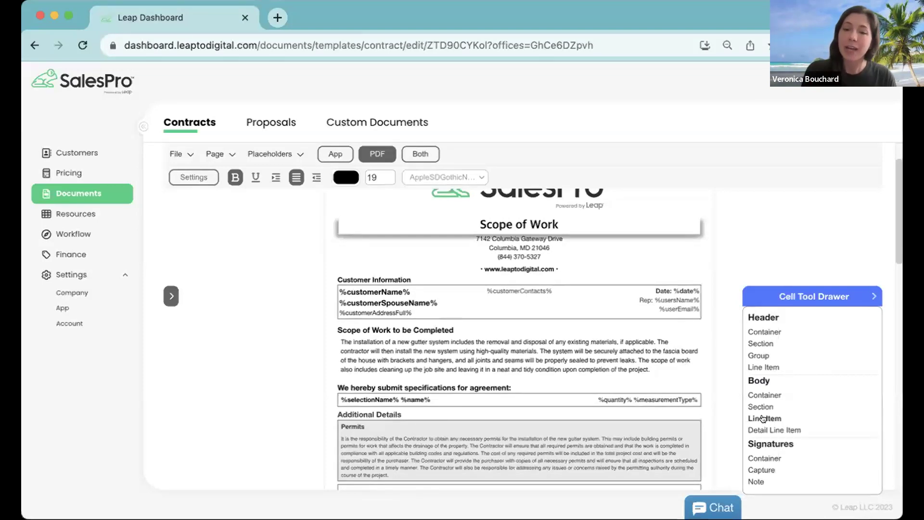
{"action": "scroll", "coordinate": [763, 417], "scroll_direction": "down", "scroll_amount": 1}
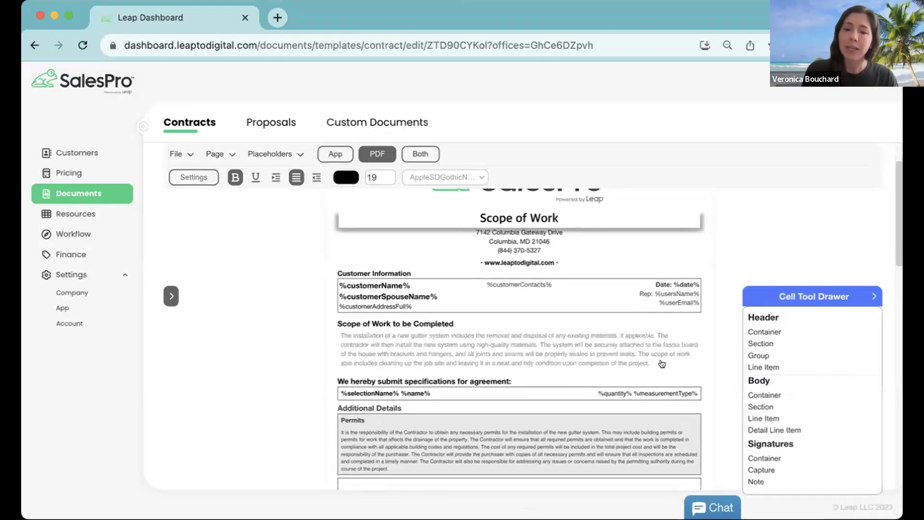
{"action": "left_click_drag", "start_coordinate": [767, 418], "coordinate": [601, 363]}
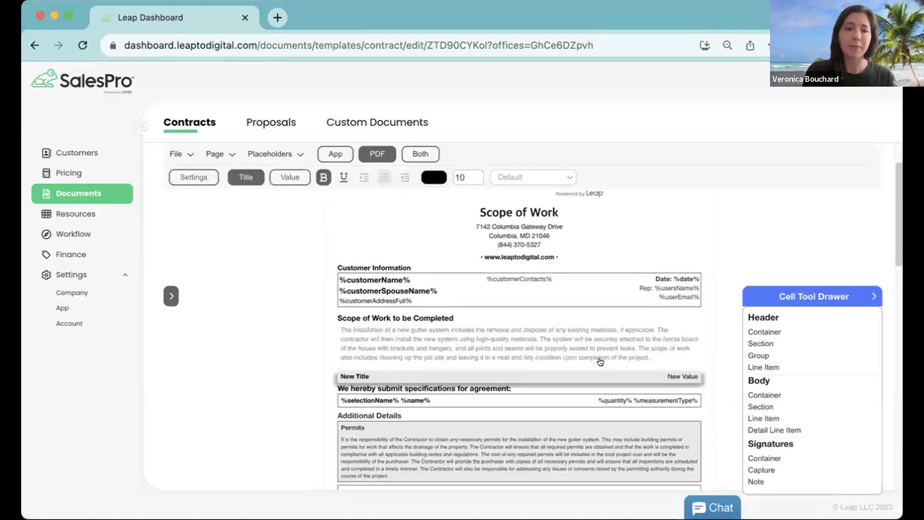
{"action": "left_click", "coordinate": [688, 375]}
{"action": "left_click_drag", "start_coordinate": [529, 392], "coordinate": [480, 388]}
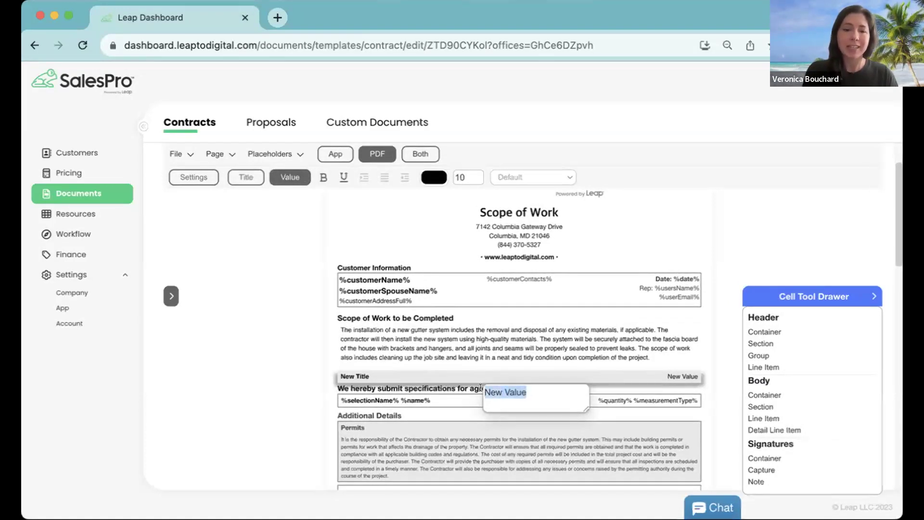
{"action": "type", "text": "notes"}
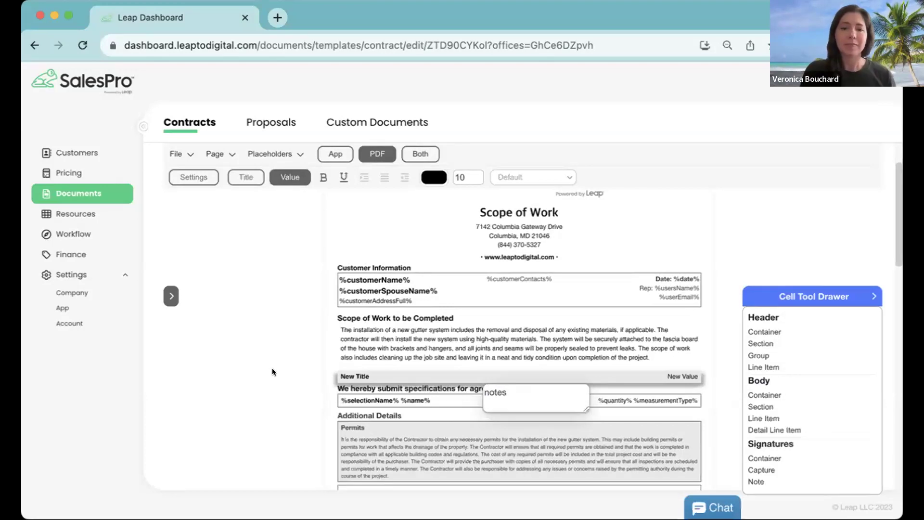
{"action": "left_click", "coordinate": [273, 369]}
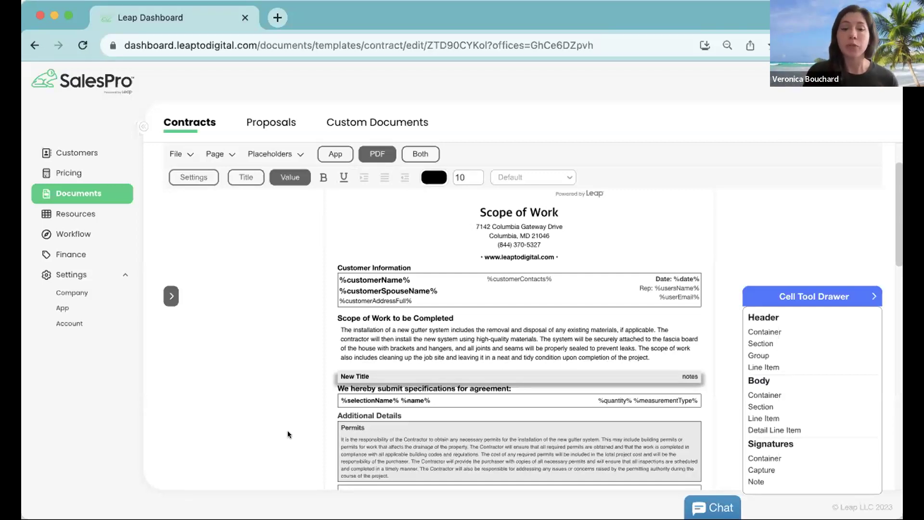
{"action": "left_click", "coordinate": [348, 386]}
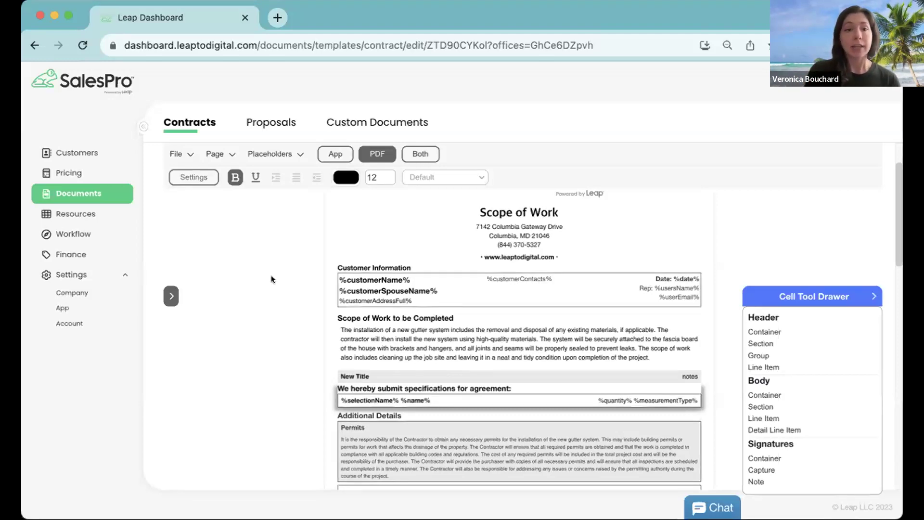
{"action": "left_click", "coordinate": [200, 178]}
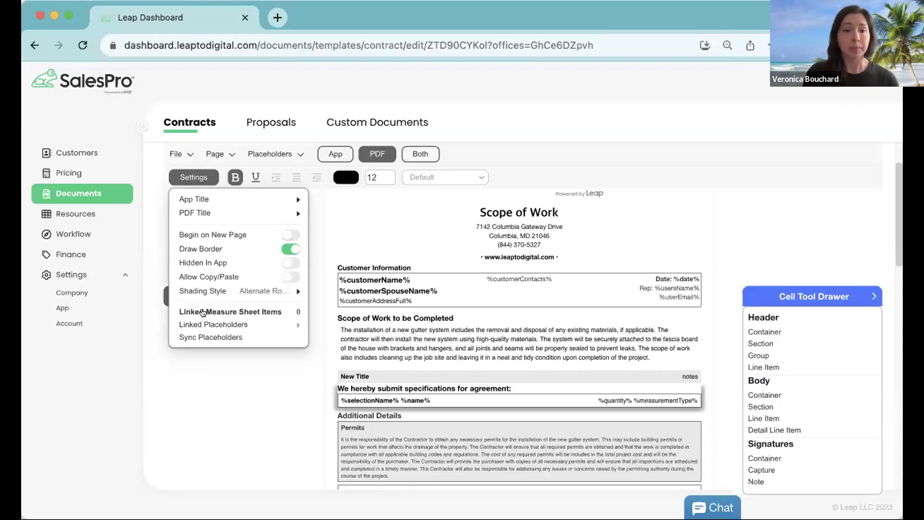
Step: Open Linked Measure Sheet Items and filter the category to Roofing
{"action": "left_click", "coordinate": [203, 312]}
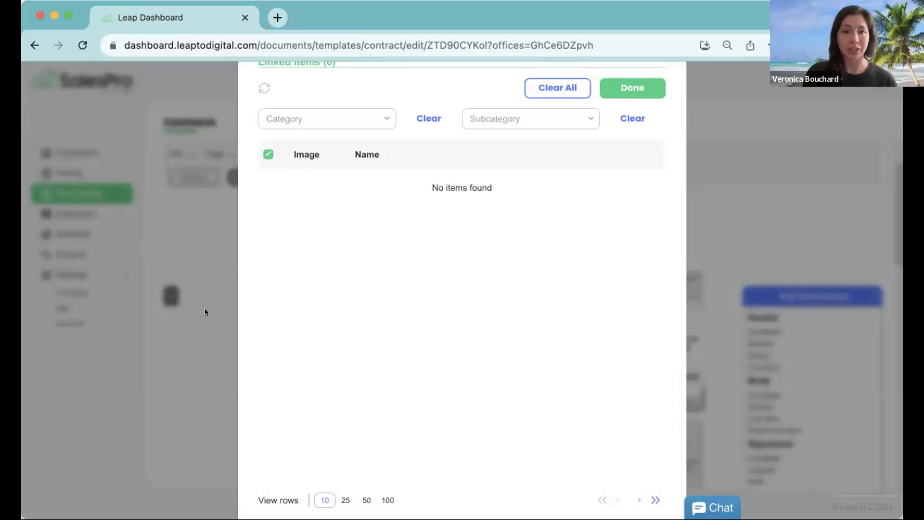
{"action": "left_click", "coordinate": [387, 118]}
{"action": "scroll", "coordinate": [359, 167], "scroll_direction": "down", "scroll_amount": 14}
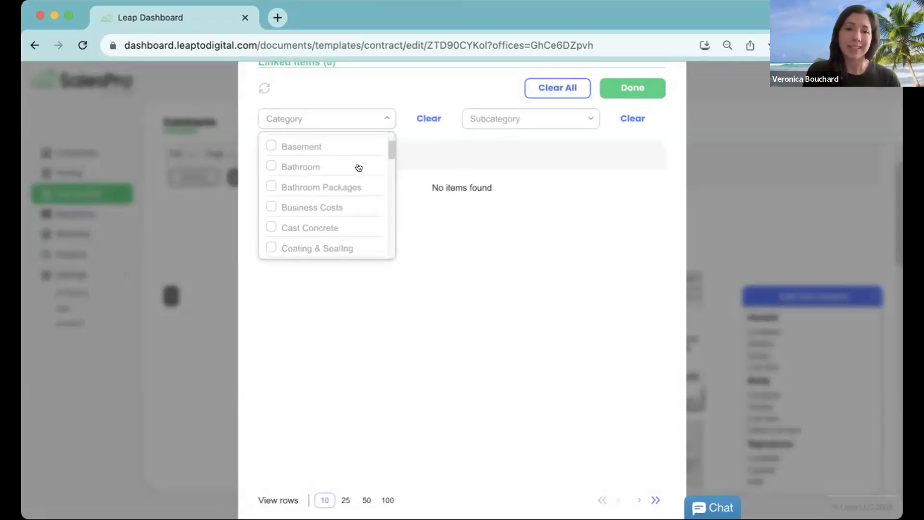
{"action": "scroll", "coordinate": [351, 178], "scroll_direction": "down", "scroll_amount": 10}
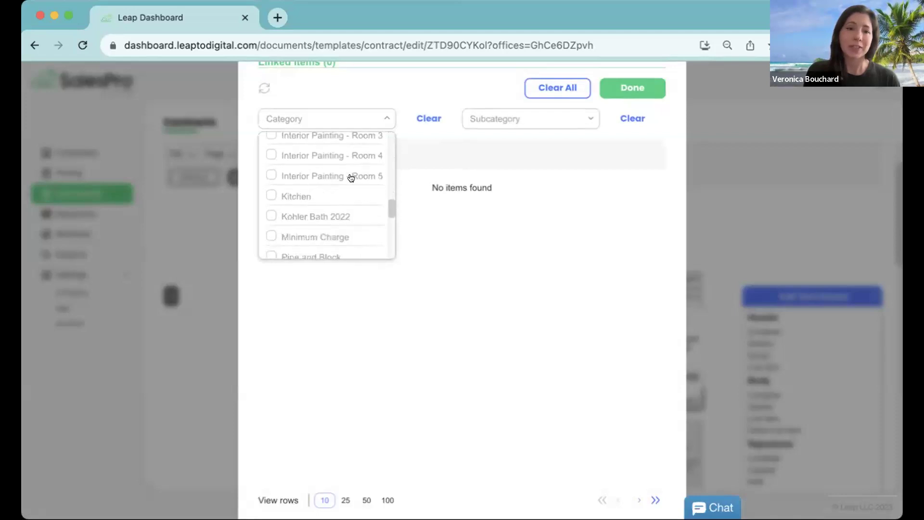
{"action": "scroll", "coordinate": [353, 177], "scroll_direction": "up", "scroll_amount": 2}
{"action": "left_click", "coordinate": [270, 193]}
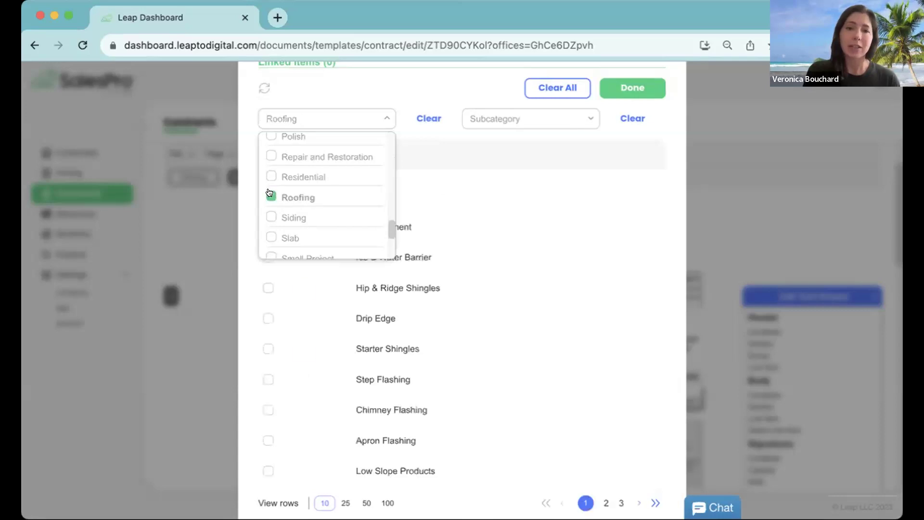
{"action": "left_click", "coordinate": [425, 84]}
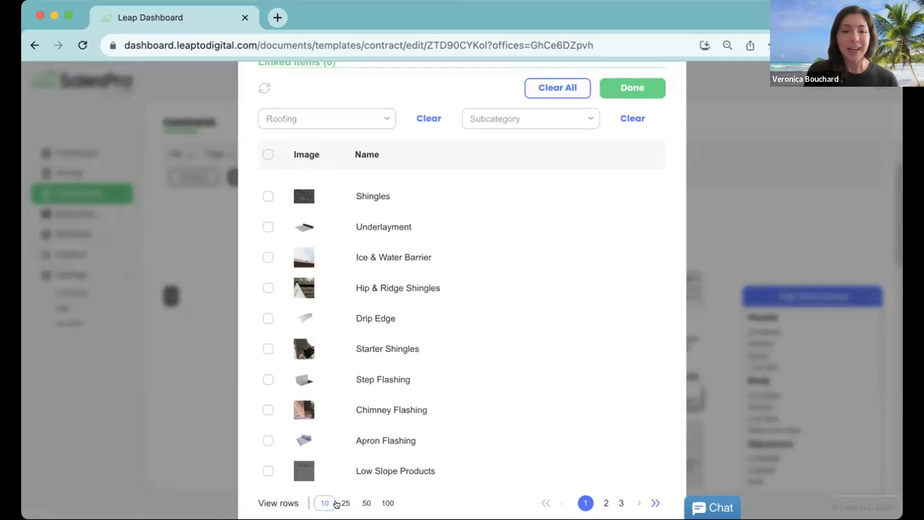
Step: Show 50 rows, select all Roofing items and confirm the links
{"action": "left_click", "coordinate": [365, 502]}
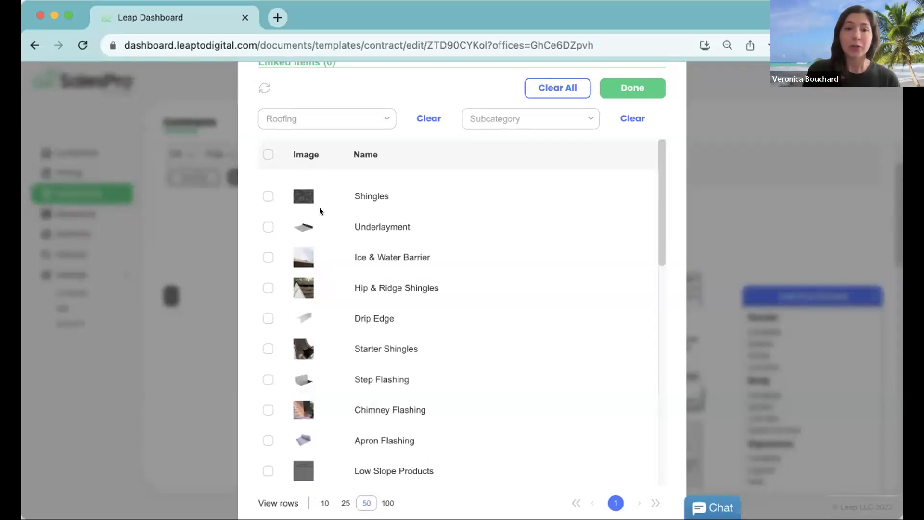
{"action": "left_click", "coordinate": [266, 154]}
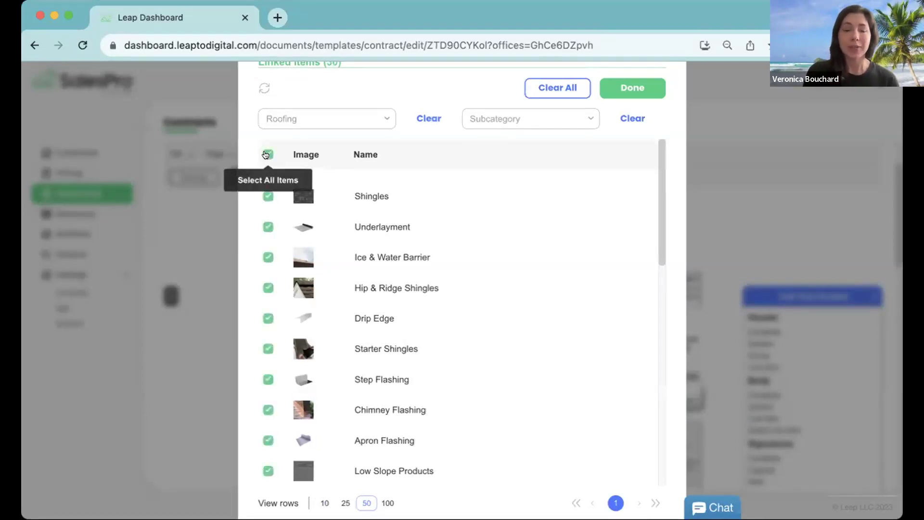
{"action": "scroll", "coordinate": [477, 274], "scroll_direction": "down", "scroll_amount": 5}
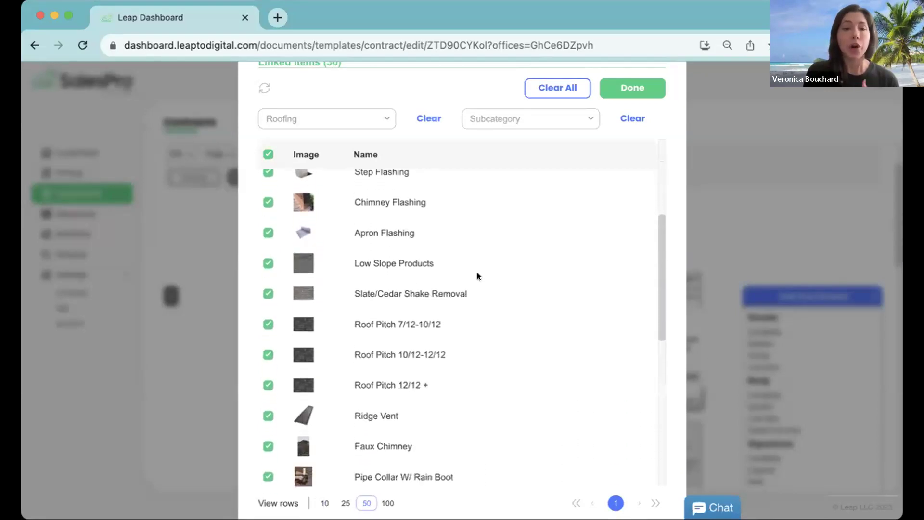
{"action": "scroll", "coordinate": [477, 273], "scroll_direction": "down", "scroll_amount": 8}
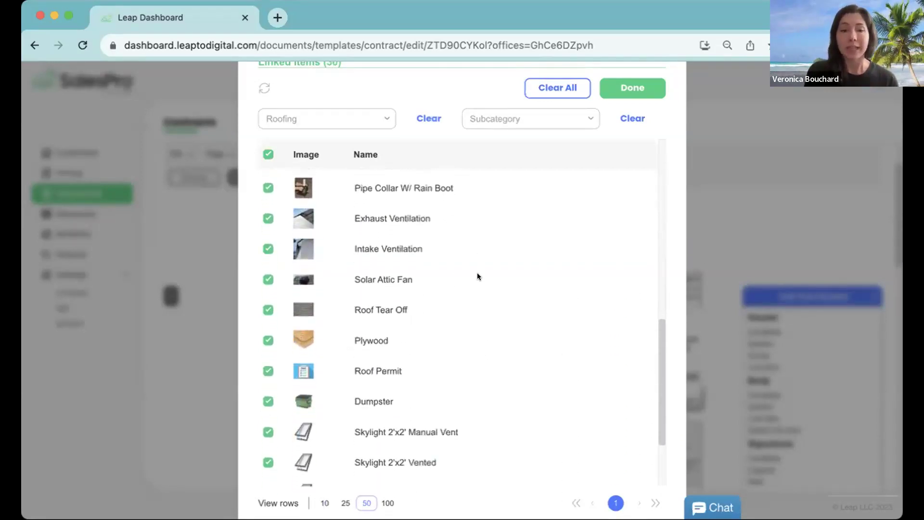
{"action": "scroll", "coordinate": [478, 276], "scroll_direction": "down", "scroll_amount": 1}
{"action": "scroll", "coordinate": [477, 276], "scroll_direction": "up", "scroll_amount": 12}
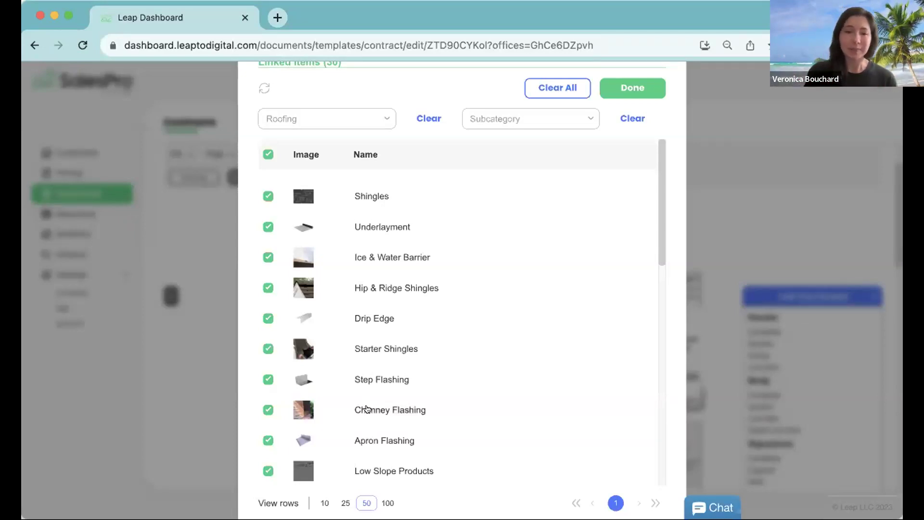
{"action": "left_click", "coordinate": [618, 89]}
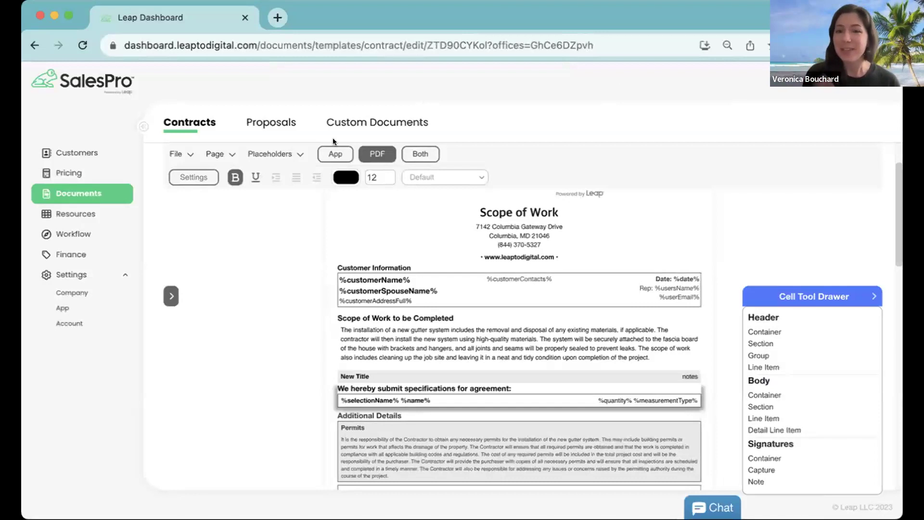
Step: Save the Scope of Work template via File > Save and dismiss the Saved Successfully message
{"action": "left_click", "coordinate": [193, 177]}
{"action": "left_click", "coordinate": [172, 154]}
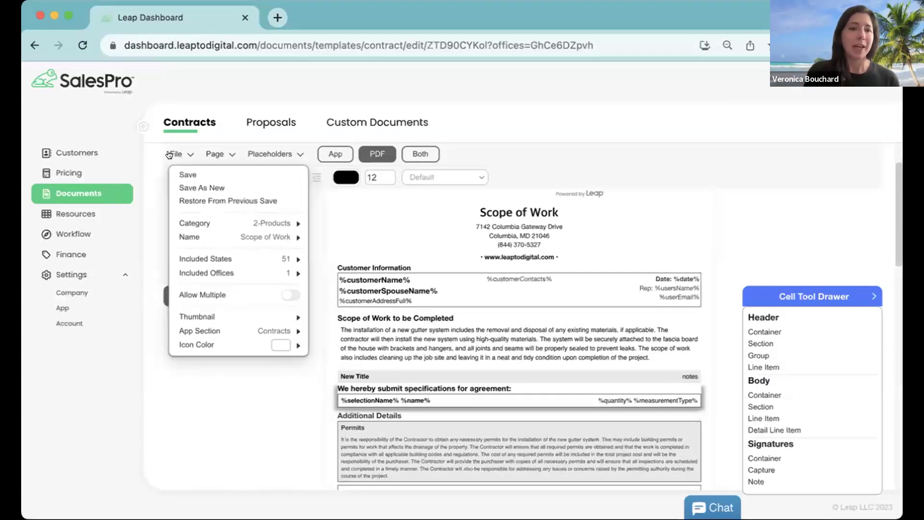
{"action": "left_click", "coordinate": [186, 174]}
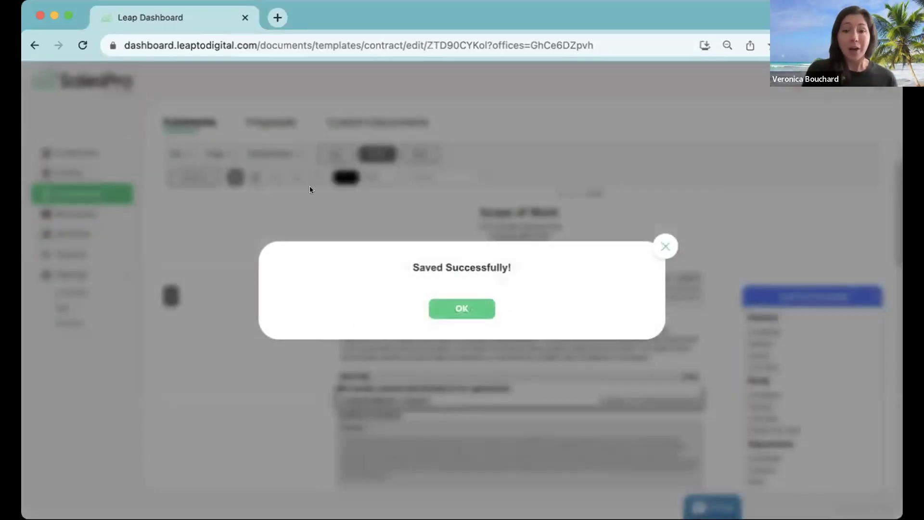
{"action": "left_click", "coordinate": [462, 308]}
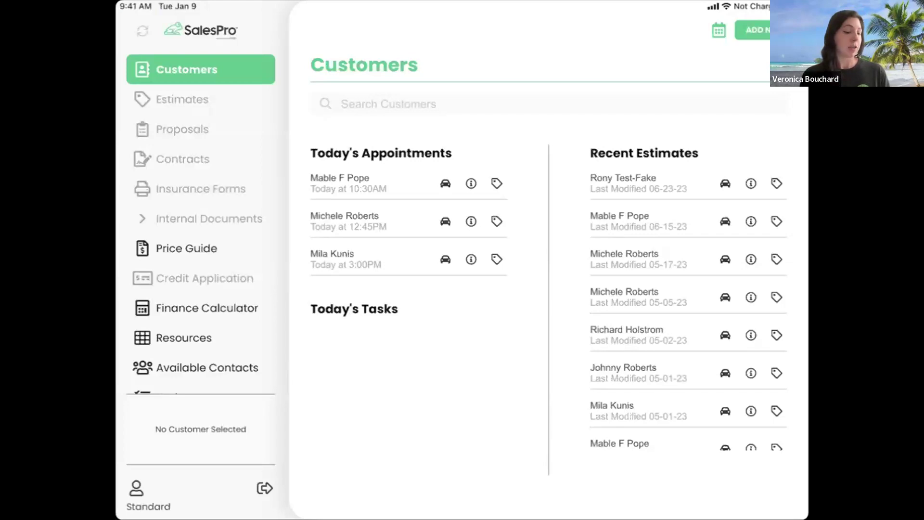
Step: Sync the iPad app, then open the test customer's appointment on the Estimates page
{"action": "left_click", "coordinate": [144, 29]}
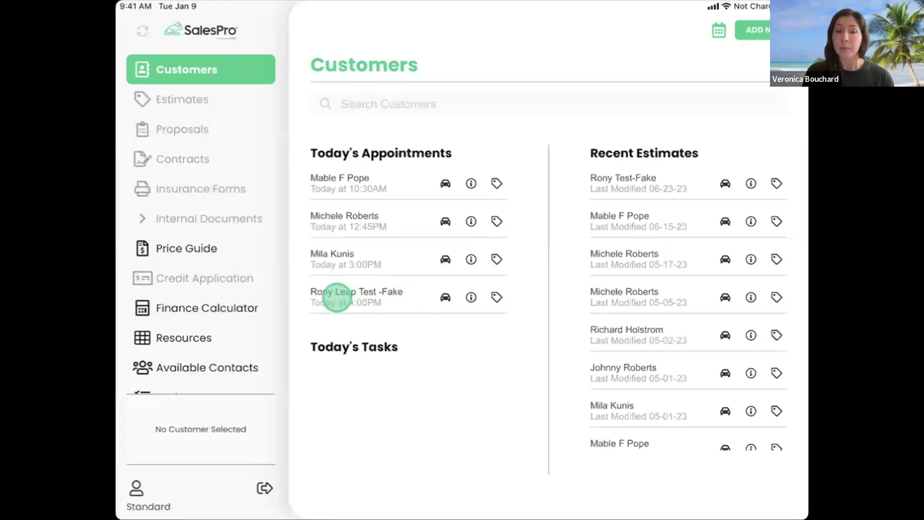
{"action": "left_click", "coordinate": [346, 297]}
{"action": "left_click", "coordinate": [364, 293]}
{"action": "left_click", "coordinate": [313, 29]}
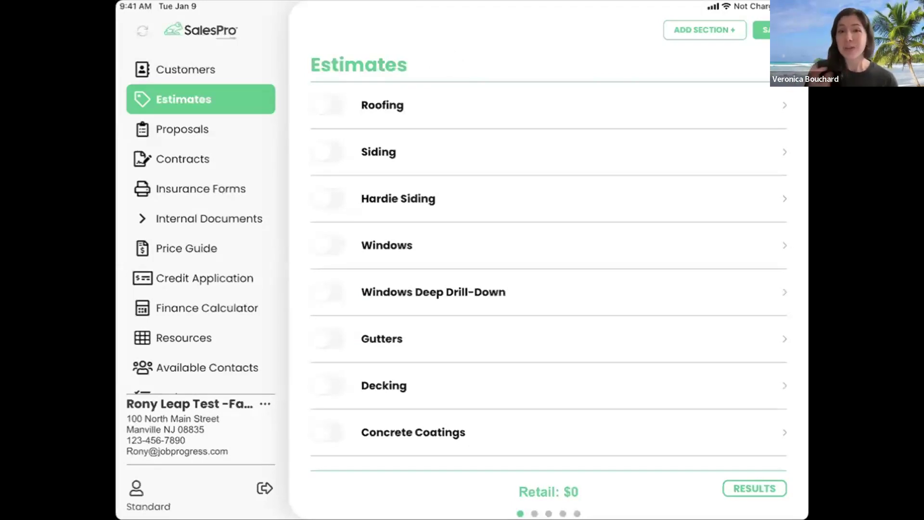
Step: Turn on Roofing with imported HOVER measurements (26 squares) and the Owens Corning Duration package
{"action": "left_click", "coordinate": [414, 100]}
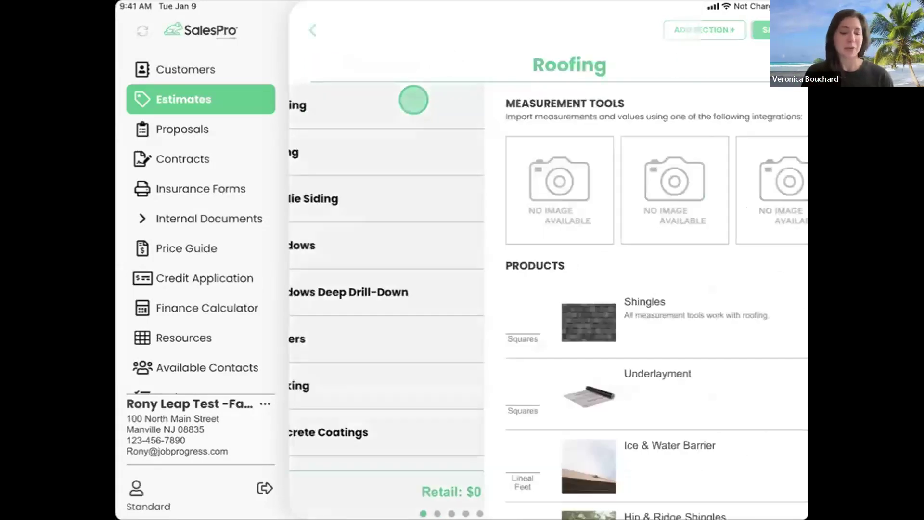
{"action": "left_click_drag", "start_coordinate": [608, 418], "coordinate": [619, 385]}
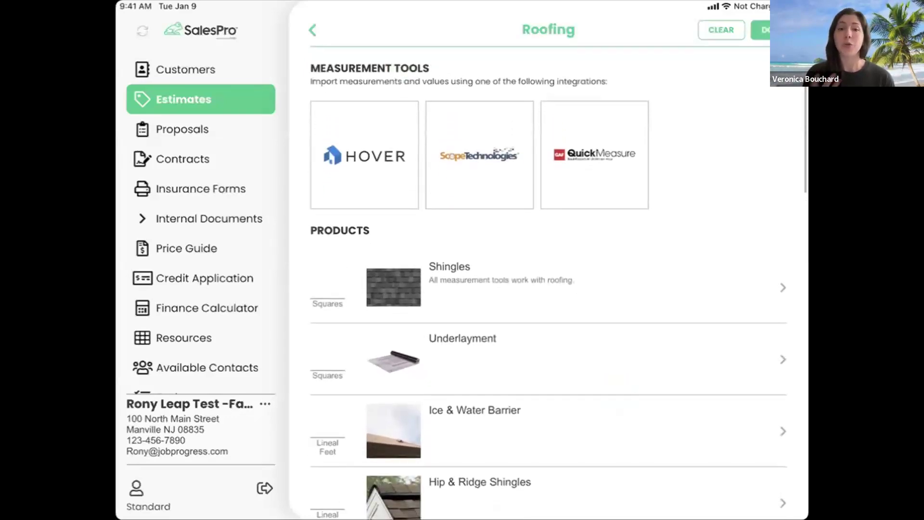
{"action": "left_click", "coordinate": [359, 162]}
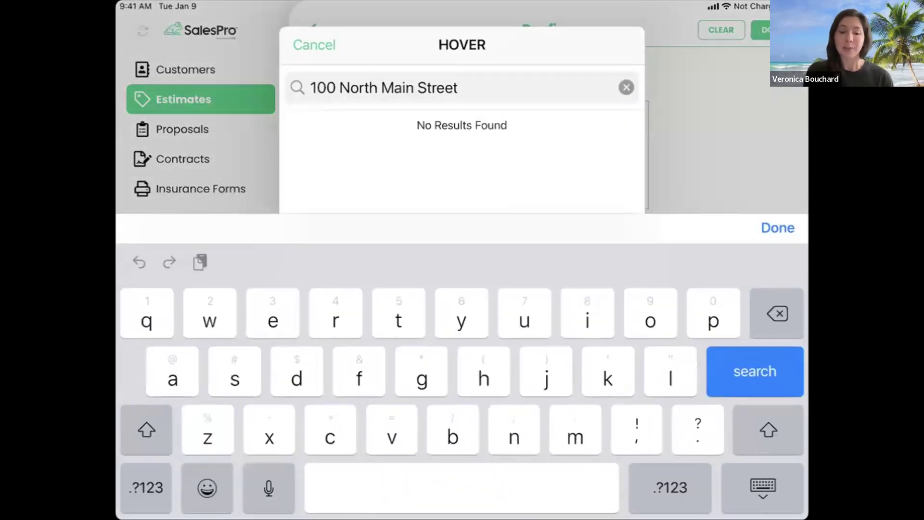
{"action": "left_click", "coordinate": [626, 87]}
{"action": "left_click", "coordinate": [767, 363]}
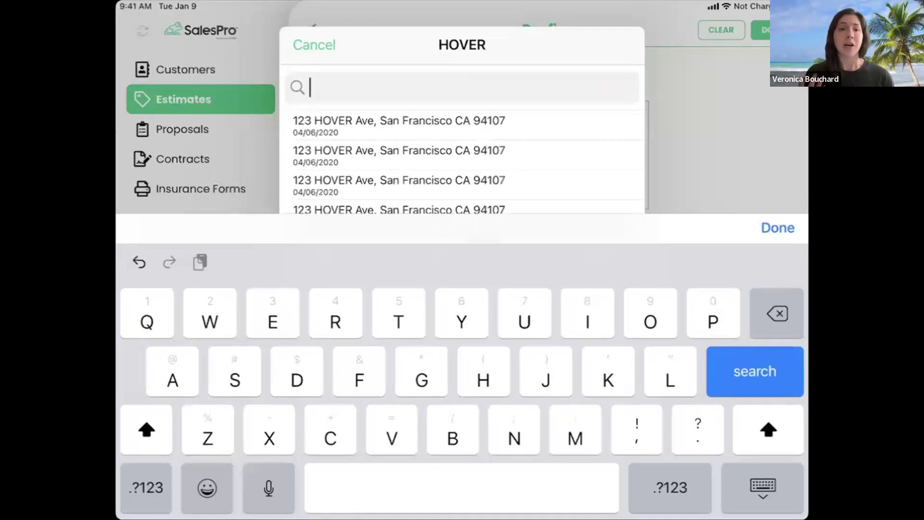
{"action": "left_click", "coordinate": [398, 147]}
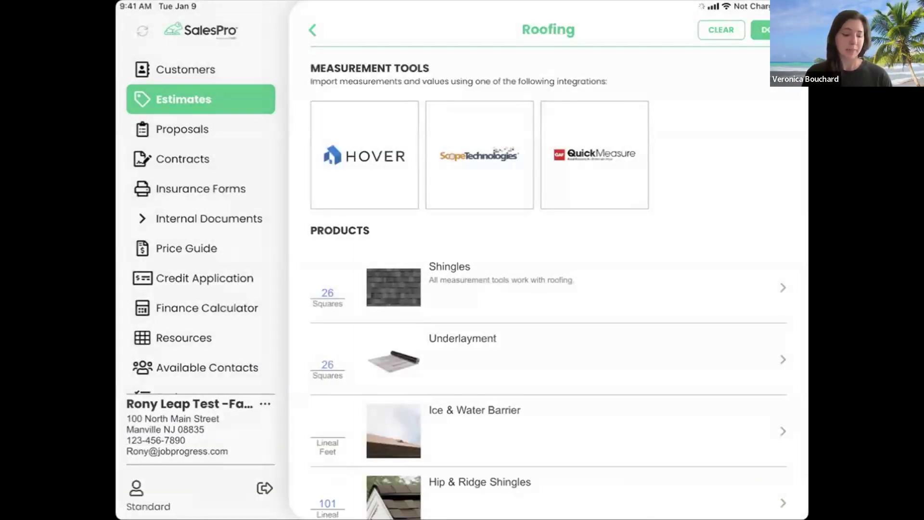
{"action": "left_click_drag", "start_coordinate": [591, 434], "coordinate": [656, 181]}
{"action": "left_click_drag", "start_coordinate": [614, 406], "coordinate": [652, 462]}
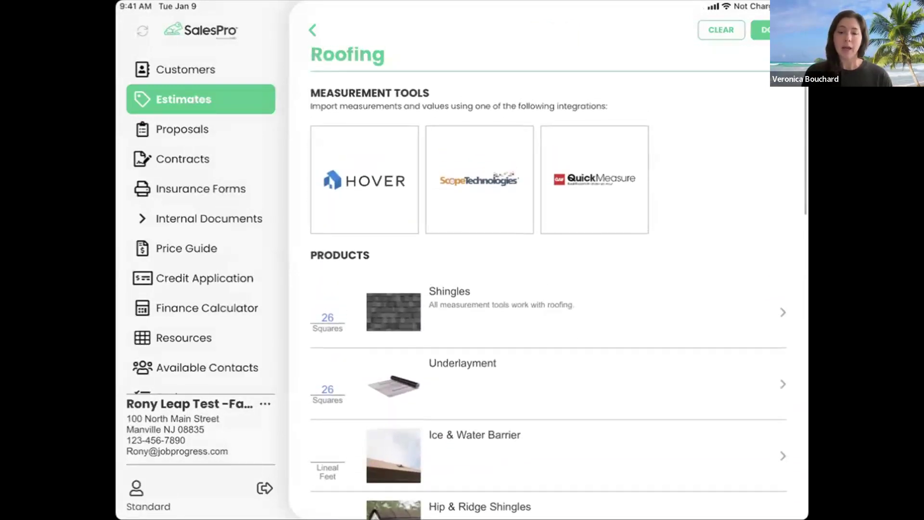
{"action": "left_click", "coordinate": [312, 30]}
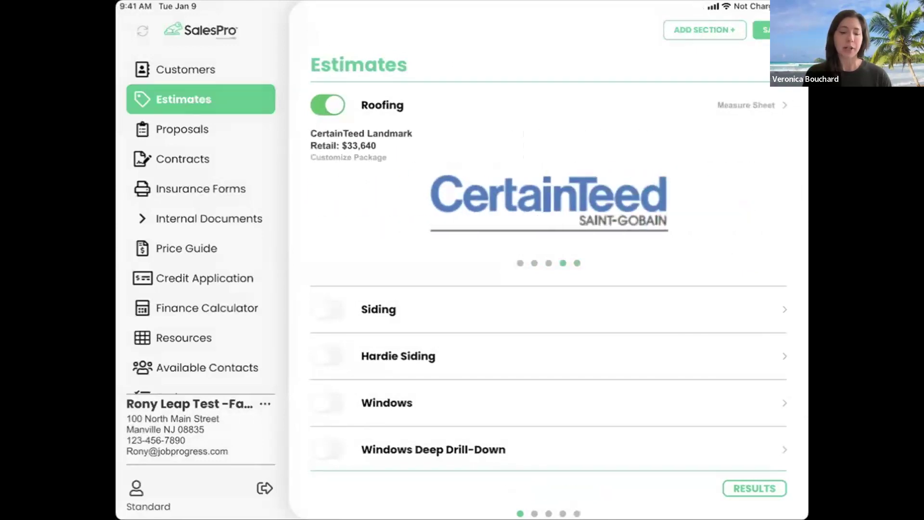
{"action": "left_click_drag", "start_coordinate": [525, 197], "coordinate": [633, 186]}
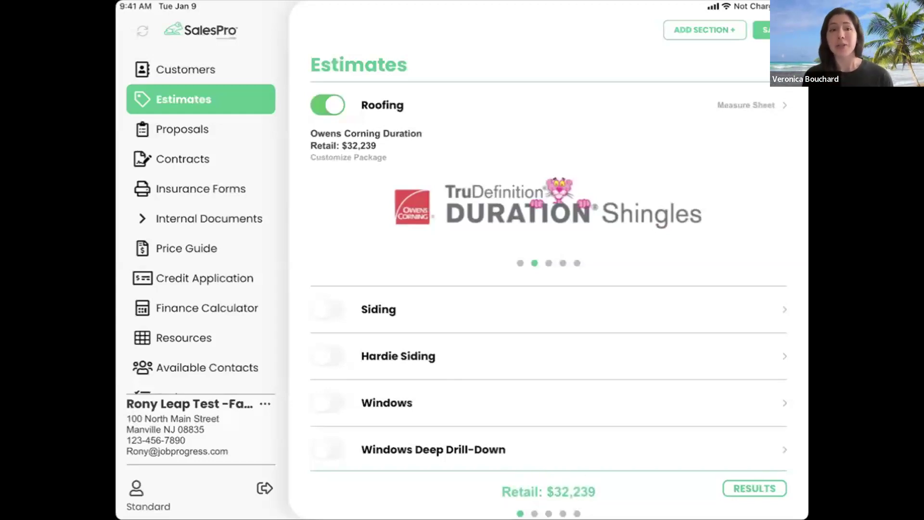
Step: Add the Scope of Work and Payments & Terms contracts, keeping Scope of Work first
{"action": "left_click", "coordinate": [192, 164]}
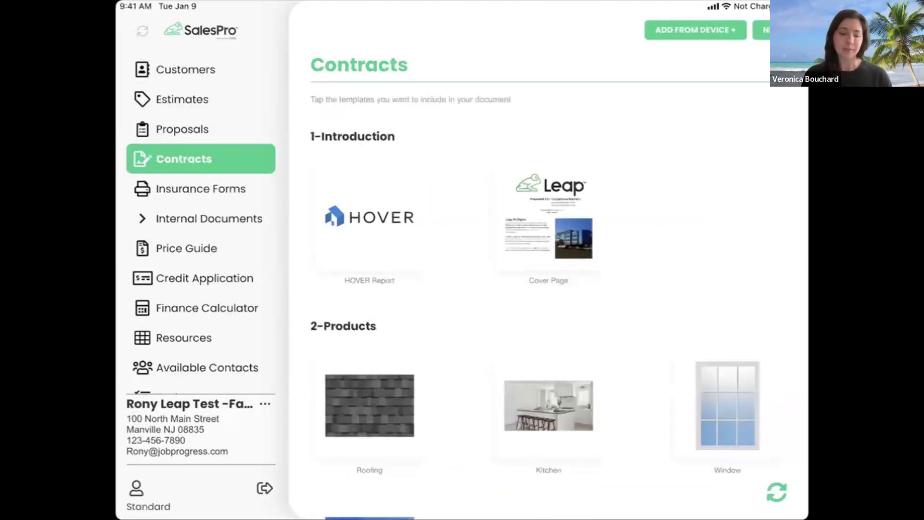
{"action": "left_click_drag", "start_coordinate": [693, 269], "coordinate": [706, 192]}
{"action": "left_click_drag", "start_coordinate": [660, 357], "coordinate": [686, 166]}
{"action": "left_click_drag", "start_coordinate": [674, 404], "coordinate": [686, 370]}
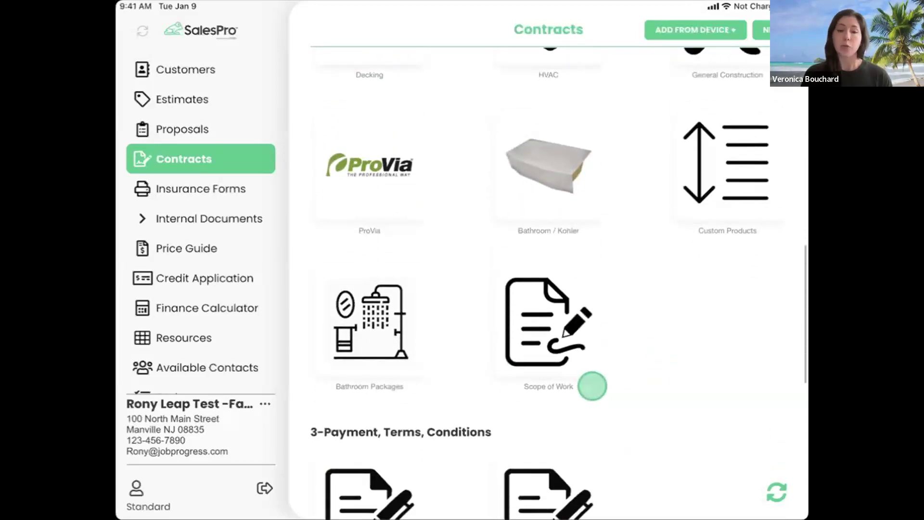
{"action": "left_click", "coordinate": [612, 387]}
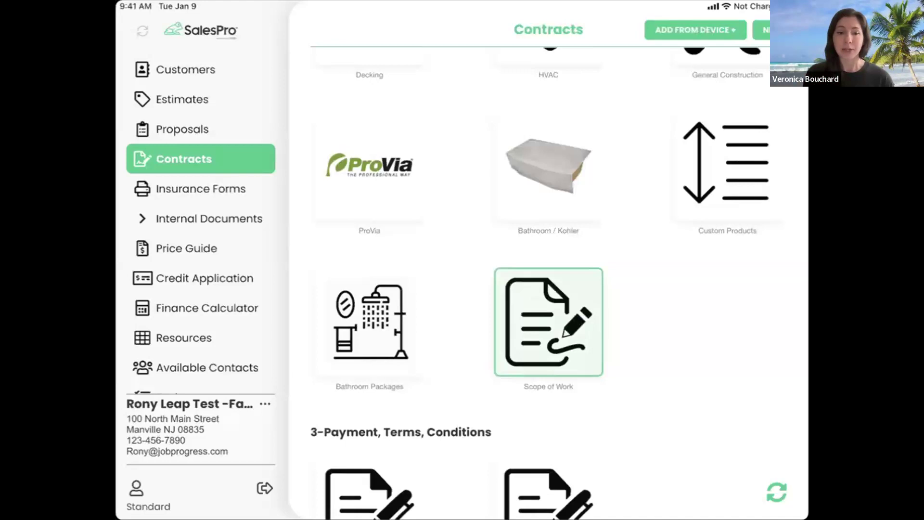
{"action": "left_click_drag", "start_coordinate": [717, 381], "coordinate": [726, 194]}
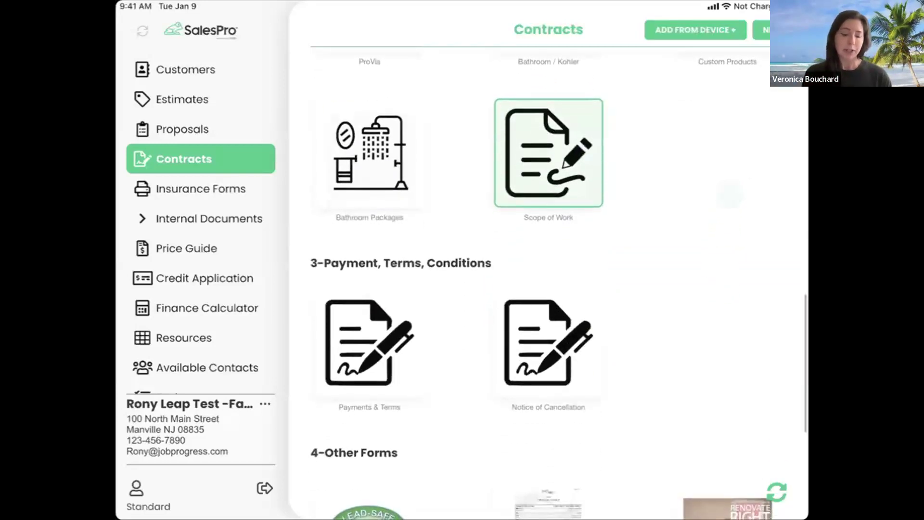
{"action": "left_click", "coordinate": [376, 357]}
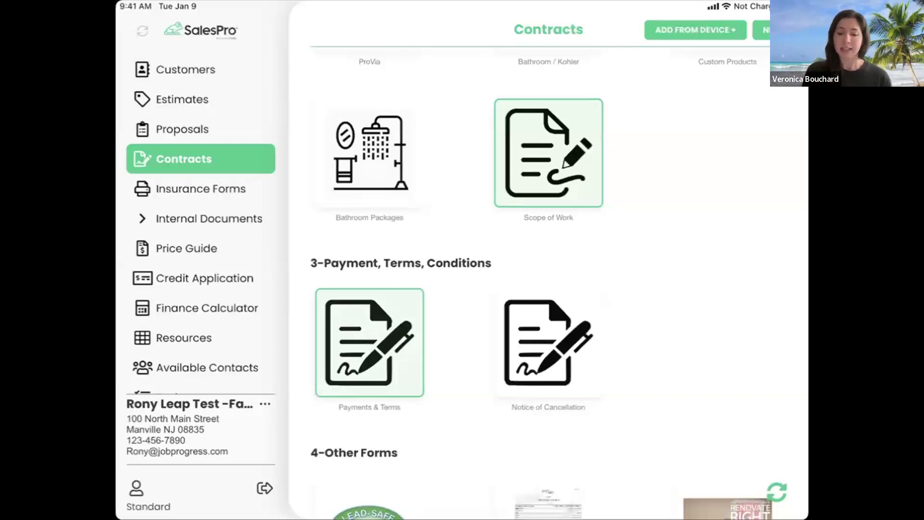
{"action": "left_click", "coordinate": [761, 30]}
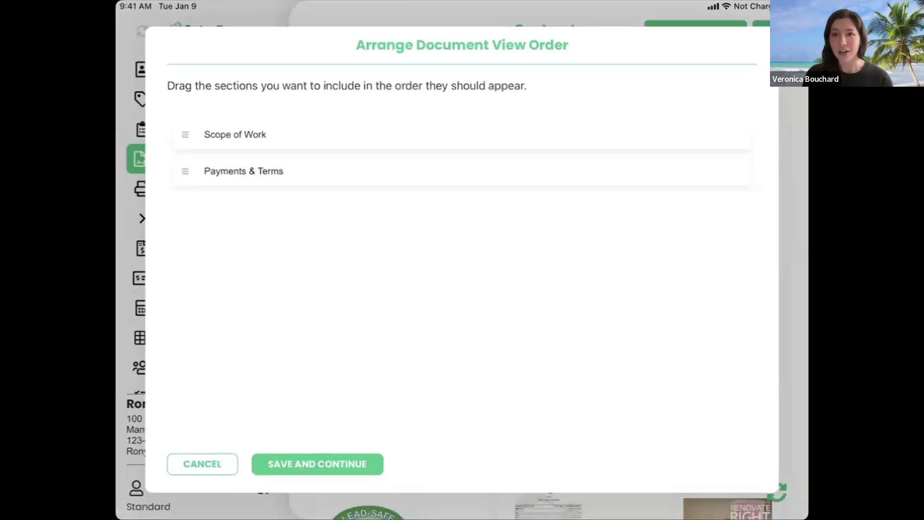
{"action": "left_click_drag", "start_coordinate": [186, 134], "coordinate": [186, 170]}
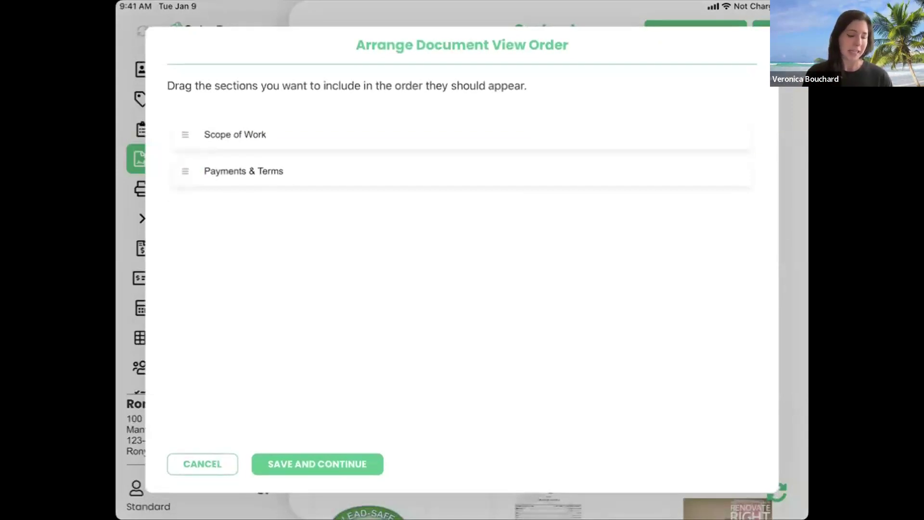
{"action": "left_click", "coordinate": [334, 462]}
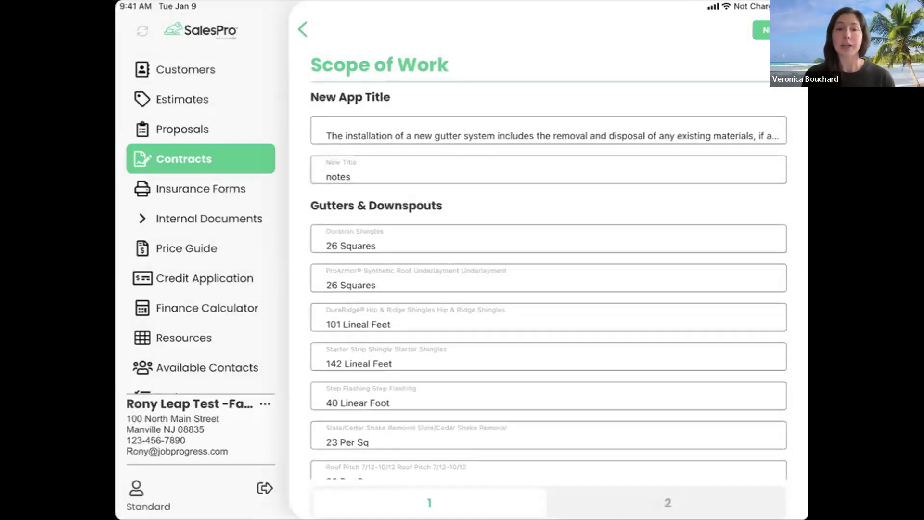
Step: Extend the New Title field so it reads 'notes mores notes'
{"action": "left_click_drag", "start_coordinate": [604, 301], "coordinate": [604, 335]}
{"action": "left_click", "coordinate": [371, 171]}
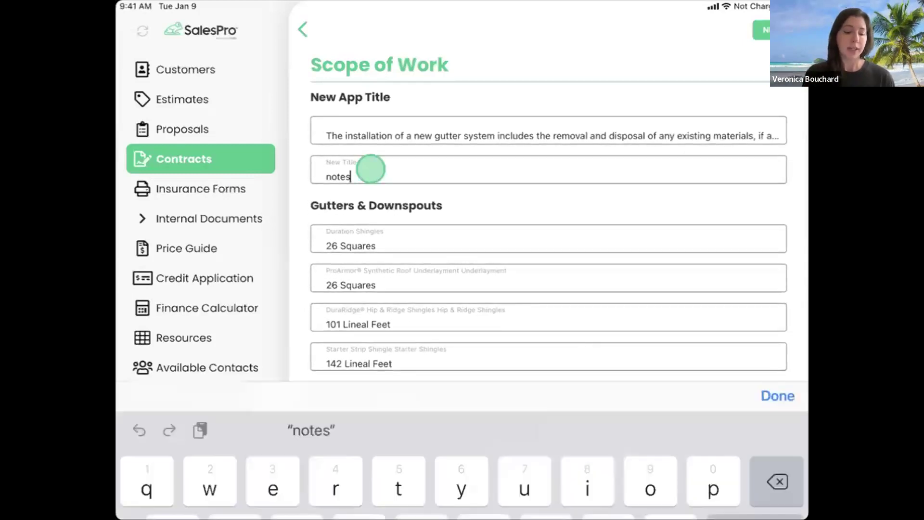
{"action": "type", "text": "mo"}
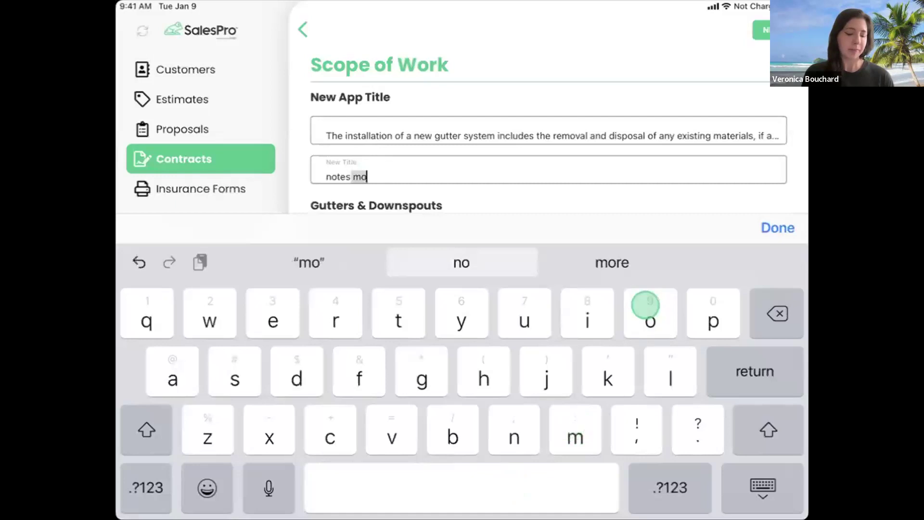
{"action": "type", "text": "res notes"}
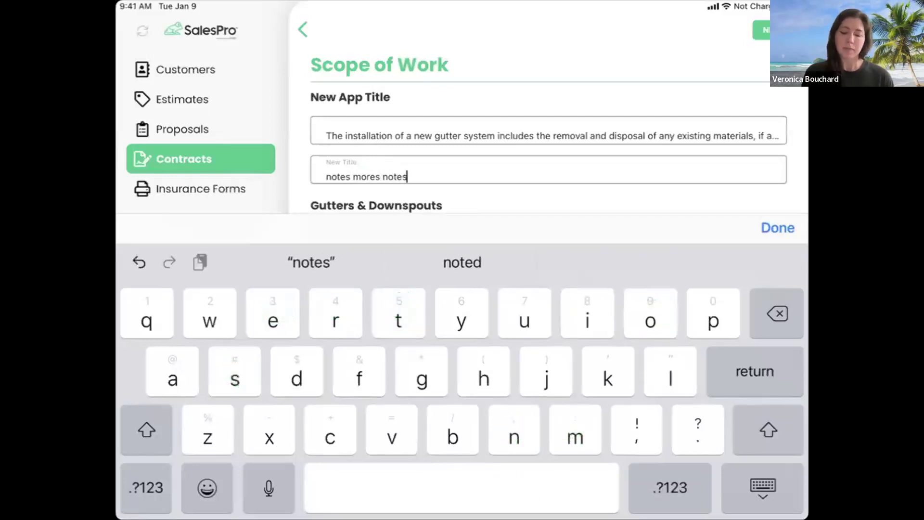
{"action": "left_click", "coordinate": [778, 227]}
Step: Enter a $3,500.00 cash deposit on Payments & Terms and generate the contract preview
{"action": "left_click_drag", "start_coordinate": [474, 500], "coordinate": [657, 501]}
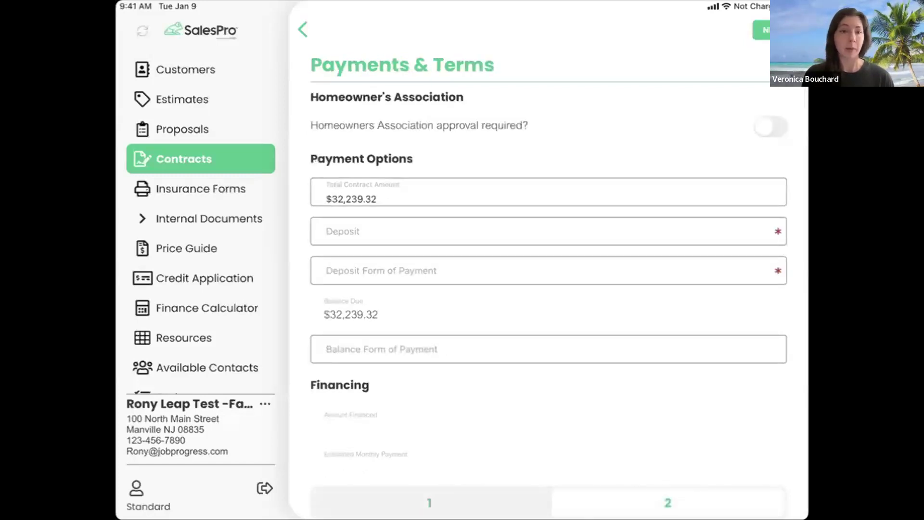
{"action": "left_click", "coordinate": [488, 227]}
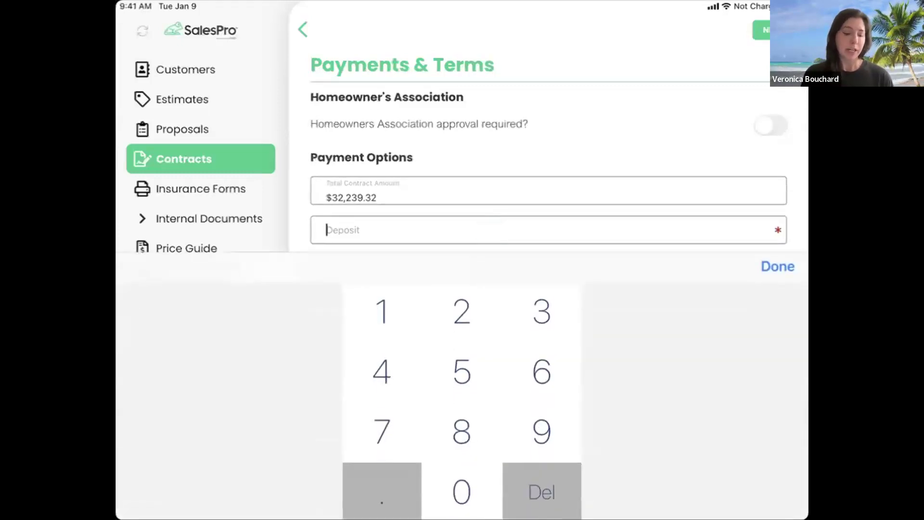
{"action": "type", "text": "3,500.00"}
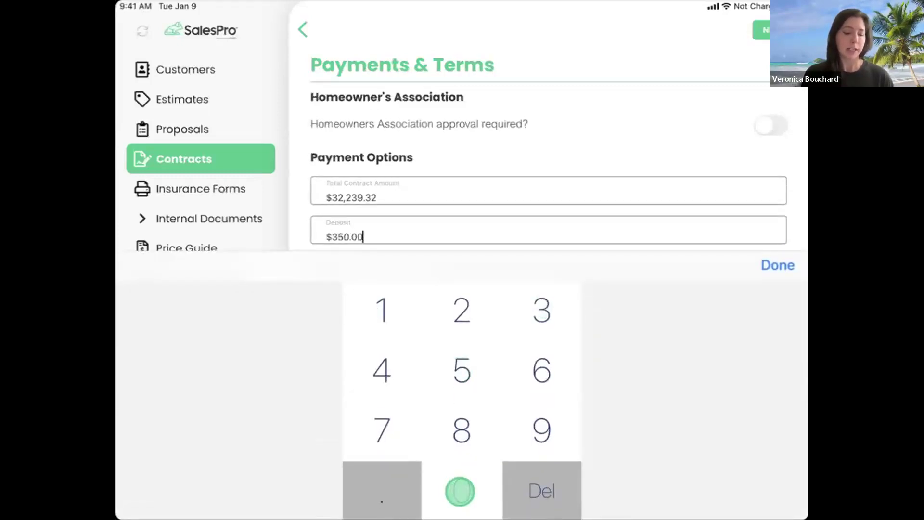
{"action": "left_click", "coordinate": [776, 264]}
{"action": "left_click", "coordinate": [493, 268]}
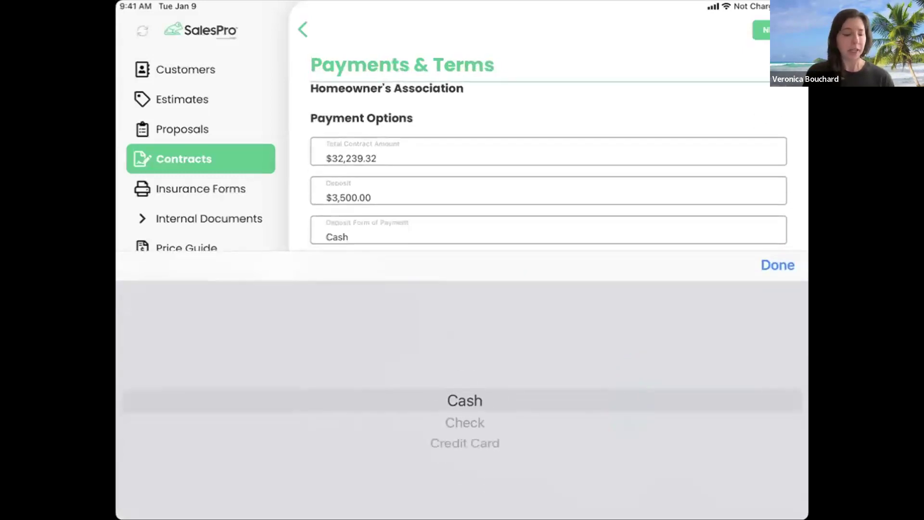
{"action": "left_click", "coordinate": [777, 265]}
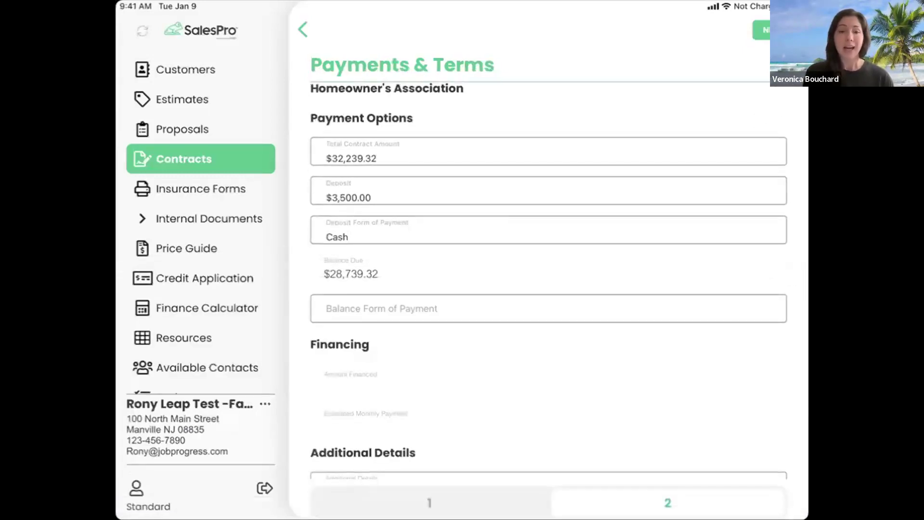
{"action": "left_click", "coordinate": [762, 30]}
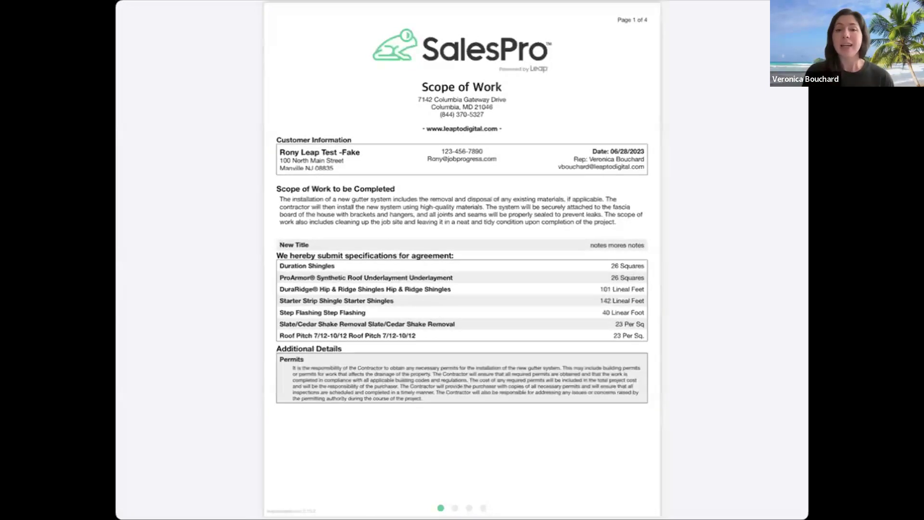
Step: Page through the contract preview to Terms & Conditions, then back to Payment Information
{"action": "left_click_drag", "start_coordinate": [640, 297], "coordinate": [479, 303]}
{"action": "left_click_drag", "start_coordinate": [668, 338], "coordinate": [505, 342]}
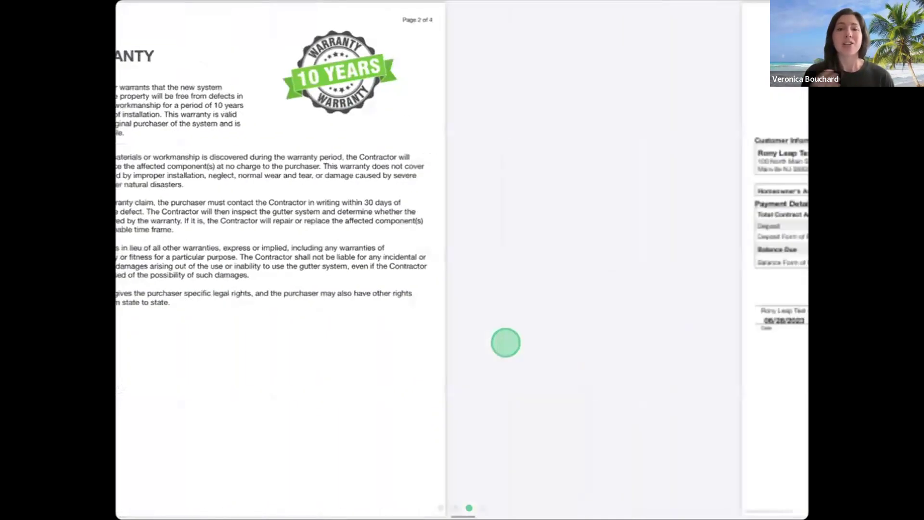
{"action": "left_click_drag", "start_coordinate": [674, 330], "coordinate": [557, 340]}
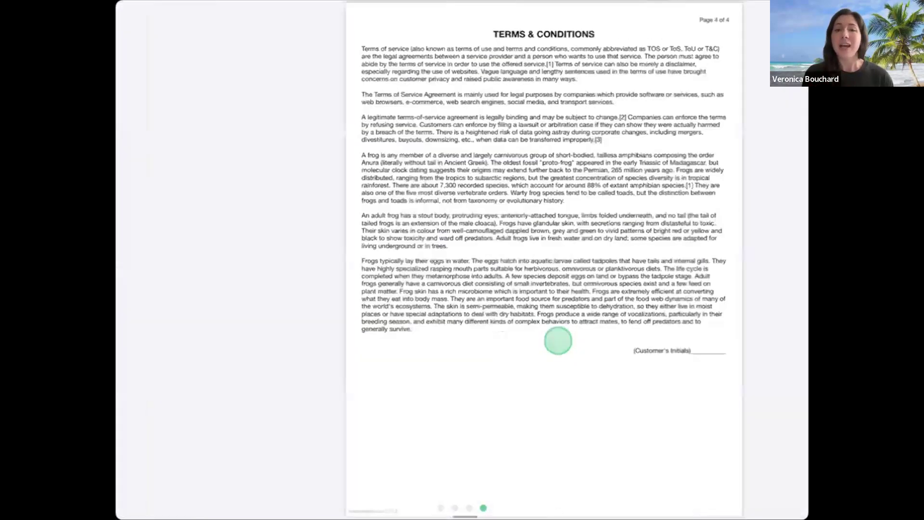
{"action": "left_click_drag", "start_coordinate": [660, 365], "coordinate": [728, 356]}
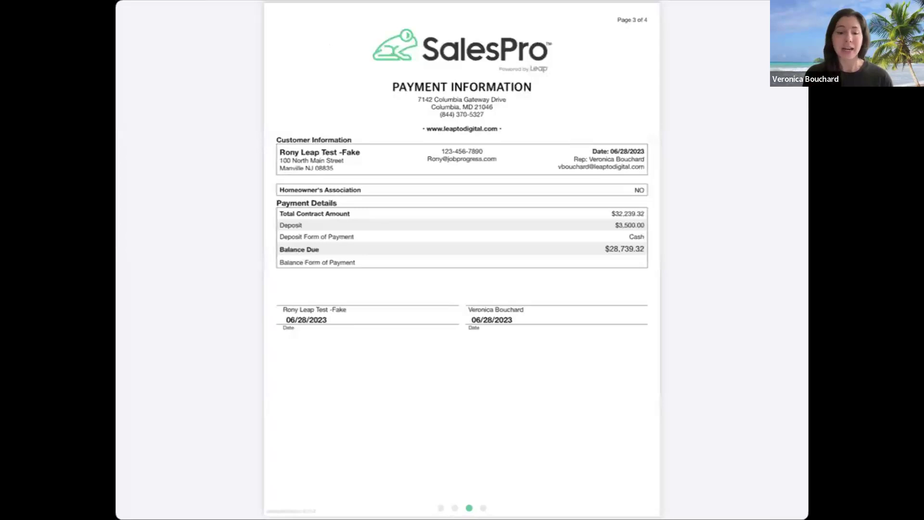
Step: Draw and accept the customer's signature on the Payment Information page
{"action": "left_click", "coordinate": [720, 283]}
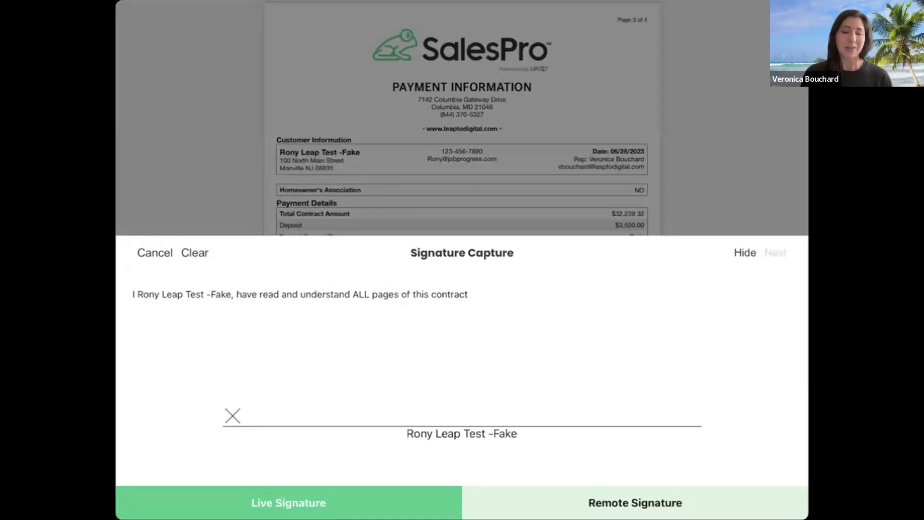
{"action": "mouse_move", "coordinate": [523, 439]}
{"action": "left_mouse_down"}
{"action": "mouse_move", "coordinate": [462, 449]}
{"action": "mouse_move", "coordinate": [519, 446]}
{"action": "left_mouse_up"}
{"action": "mouse_move", "coordinate": [344, 338]}
{"action": "left_mouse_down"}
{"action": "mouse_move", "coordinate": [395, 332]}
{"action": "mouse_move", "coordinate": [453, 406]}
{"action": "left_mouse_up"}
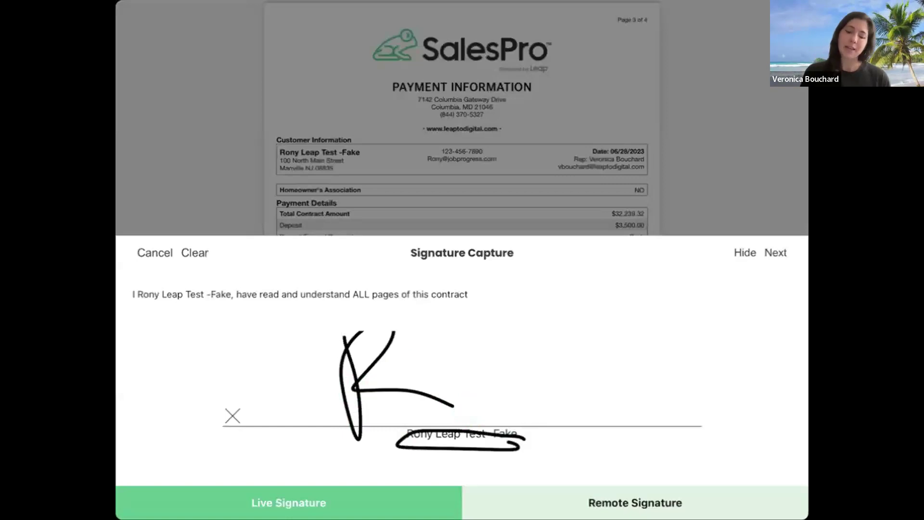
{"action": "left_click", "coordinate": [775, 252]}
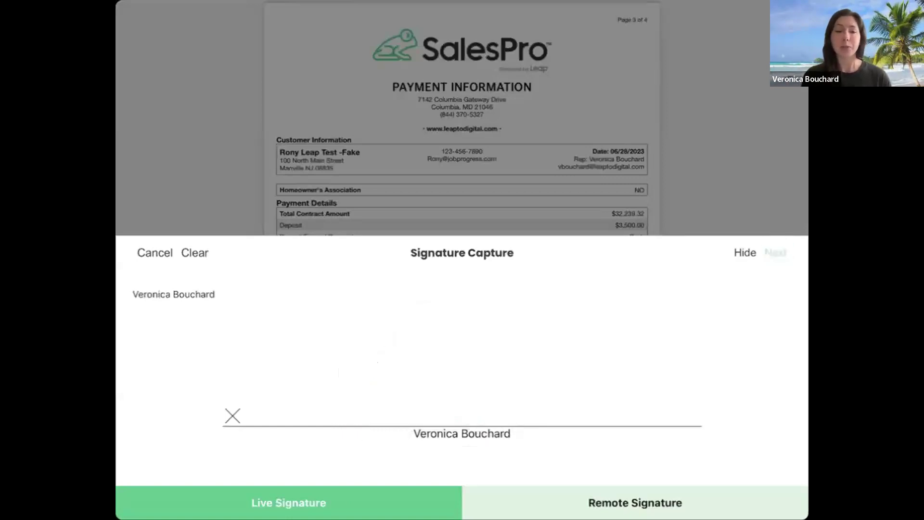
Step: Add the sales rep's signature and move on to the Terms & Conditions page
{"action": "mouse_move", "coordinate": [355, 355]}
{"action": "left_mouse_down"}
{"action": "mouse_move", "coordinate": [391, 355]}
{"action": "mouse_move", "coordinate": [385, 427]}
{"action": "mouse_move", "coordinate": [487, 393]}
{"action": "left_mouse_up"}
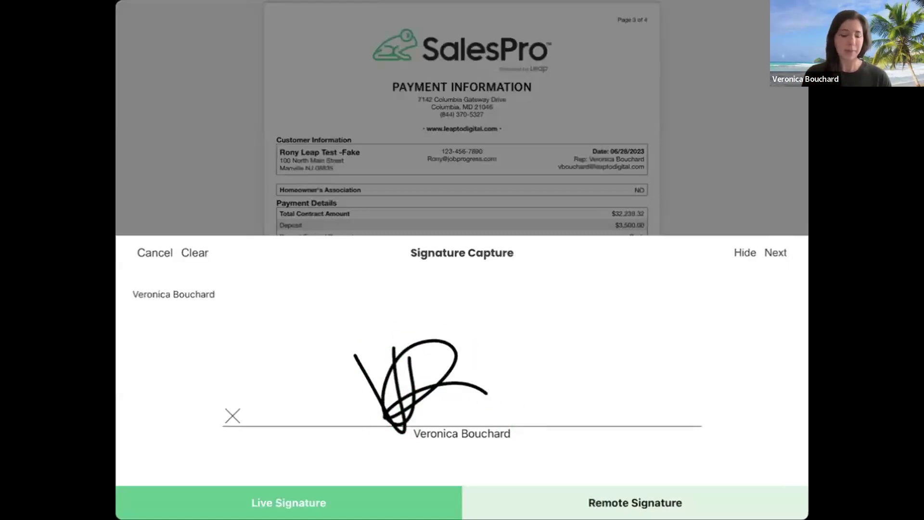
{"action": "left_click", "coordinate": [775, 252]}
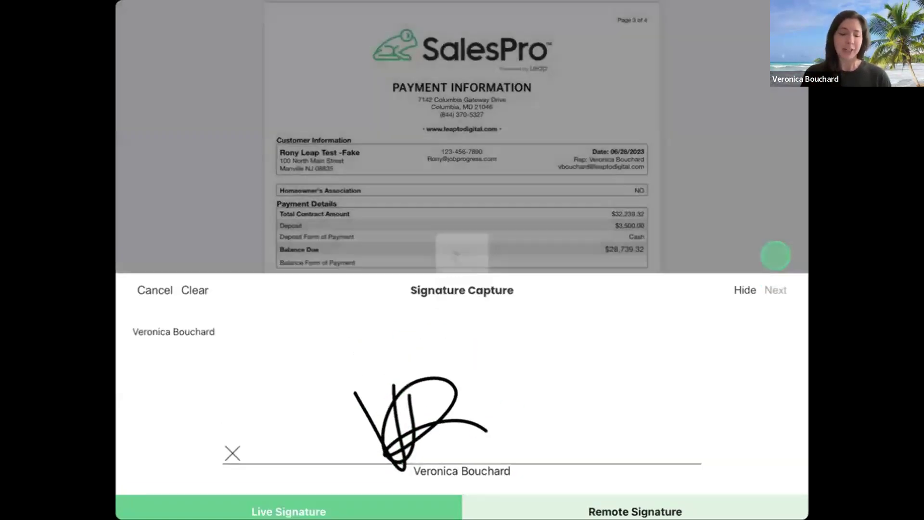
{"action": "mouse_move", "coordinate": [693, 400]}
{"action": "left_mouse_down"}
{"action": "mouse_move", "coordinate": [601, 401]}
{"action": "mouse_move", "coordinate": [491, 429]}
{"action": "left_mouse_up"}
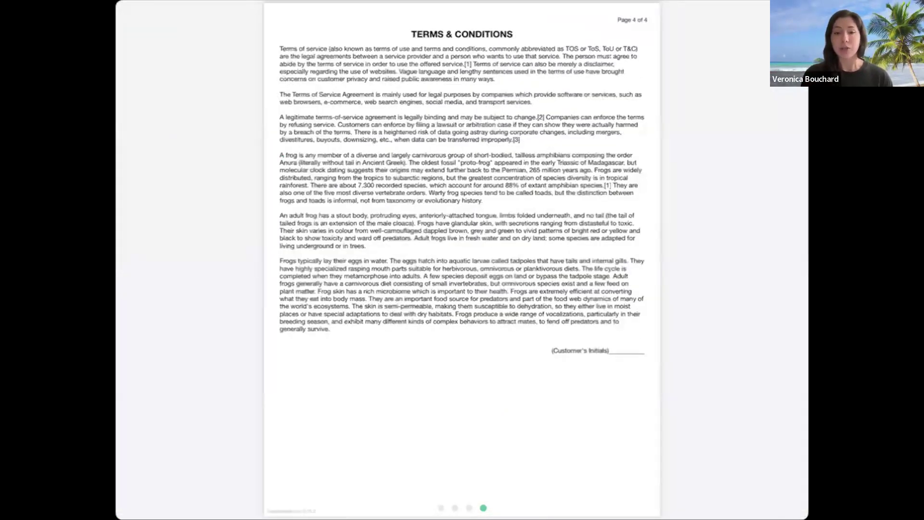
Step: Place the customer's initials on the Terms & Conditions page and bring up the finish options
{"action": "left_click", "coordinate": [450, 383]}
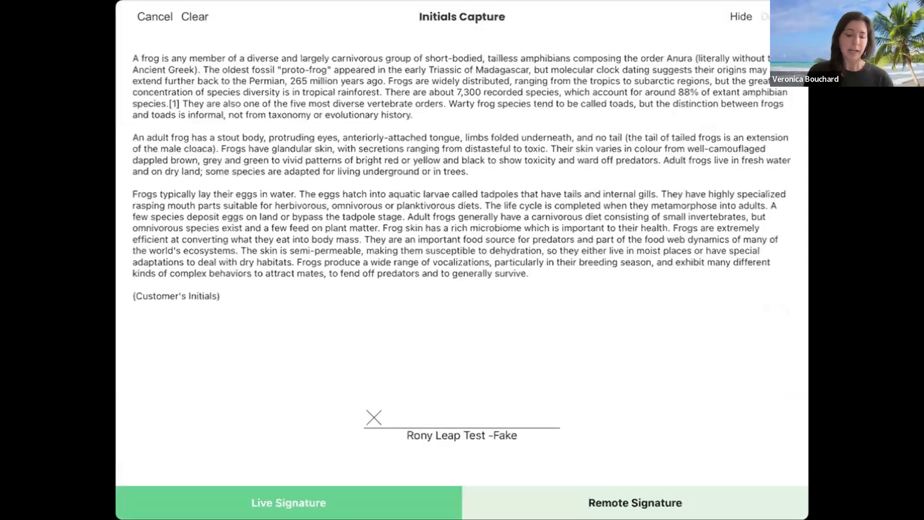
{"action": "mouse_move", "coordinate": [426, 368]}
{"action": "left_mouse_down"}
{"action": "mouse_move", "coordinate": [414, 369]}
{"action": "mouse_move", "coordinate": [442, 404]}
{"action": "left_mouse_up"}
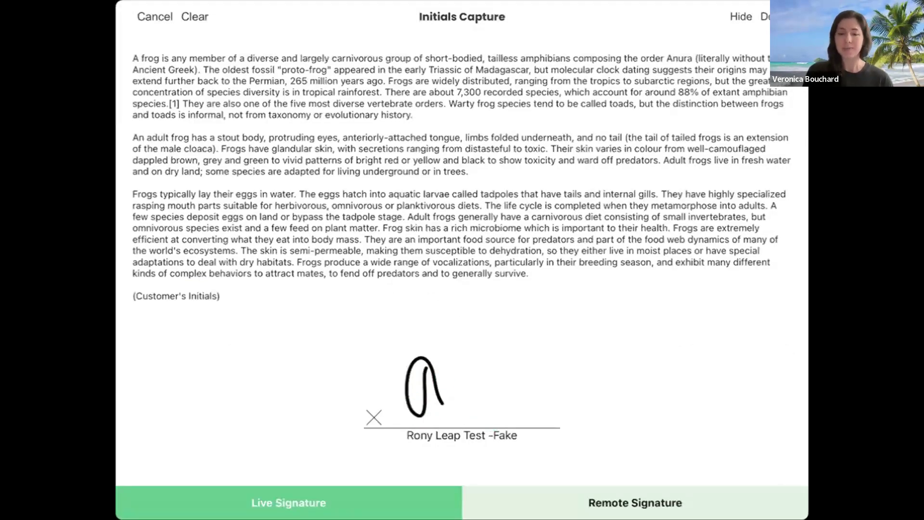
{"action": "left_click", "coordinate": [765, 16]}
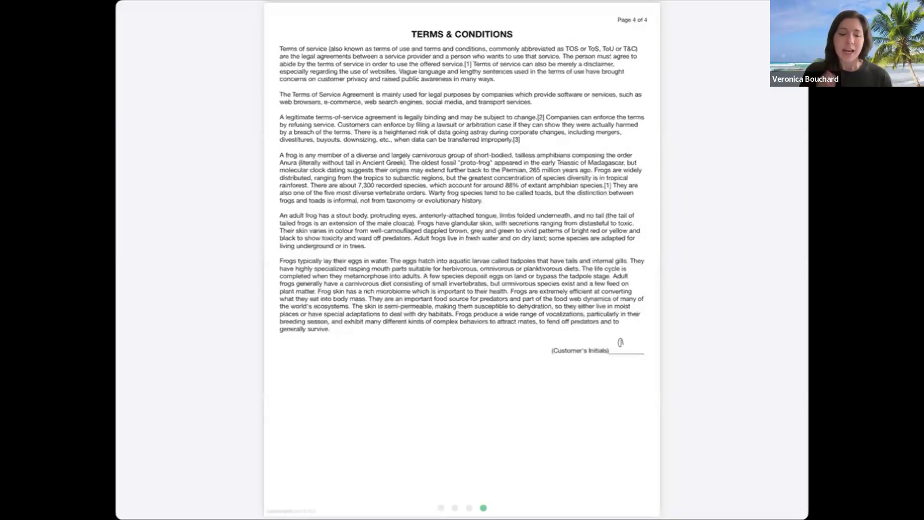
{"action": "left_click", "coordinate": [593, 255]}
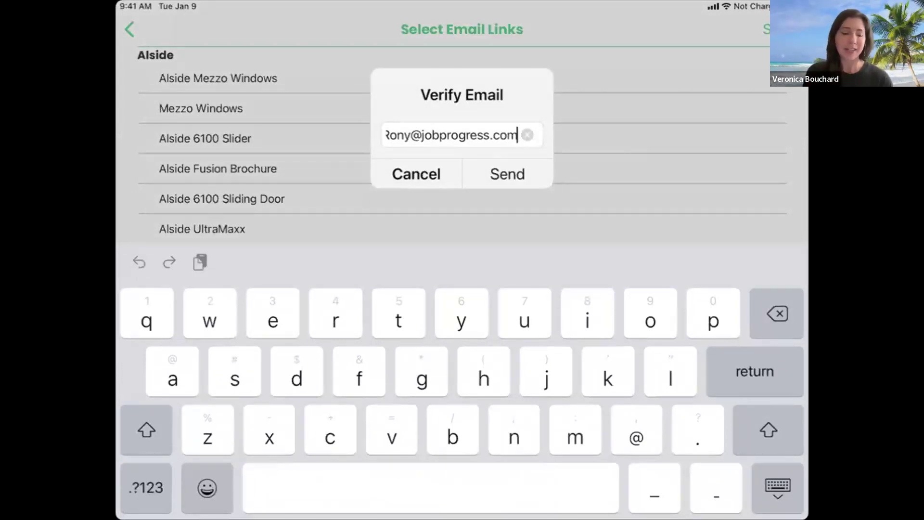
Step: Confirm Send in the Verify Email prompt to e-mail the signed contract to the customer
{"action": "left_click", "coordinate": [507, 174]}
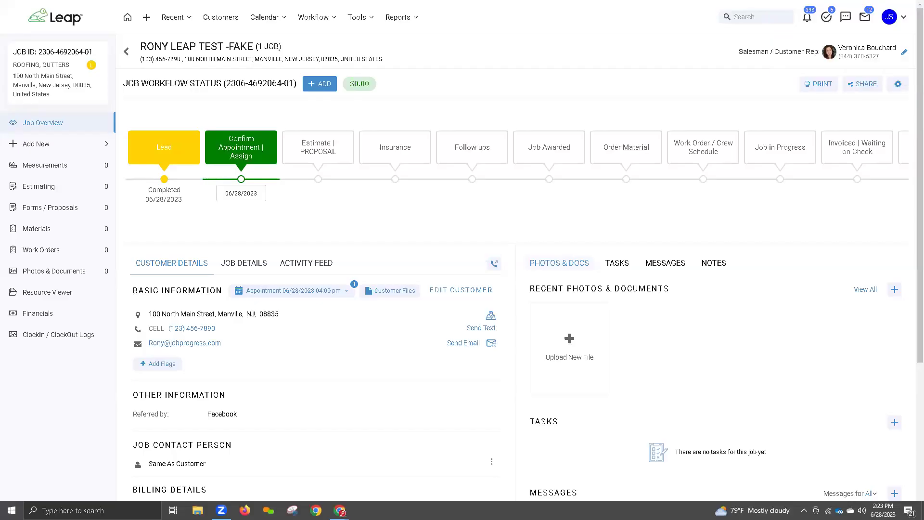
Step: Open the test job's Forms / Proposals list to find the draft contract PDF
{"action": "mouse_move", "coordinate": [484, 242]}
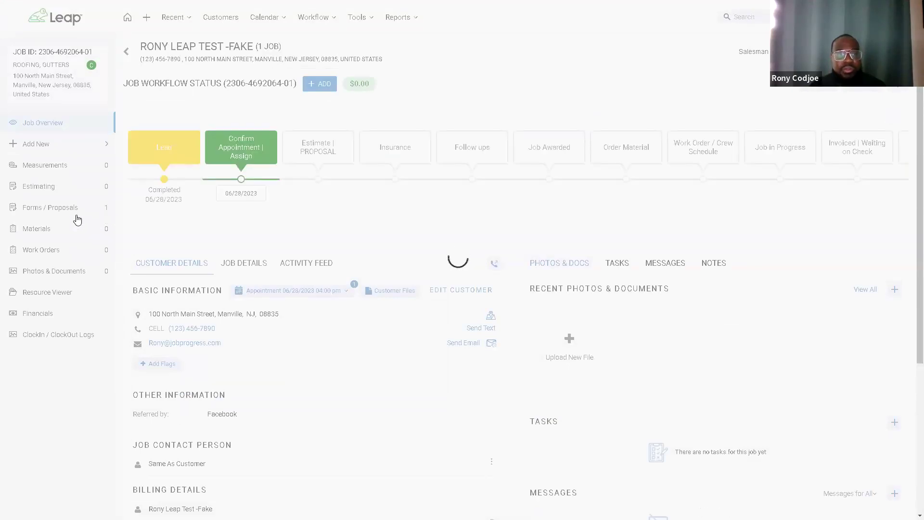
{"action": "left_click", "coordinate": [93, 215]}
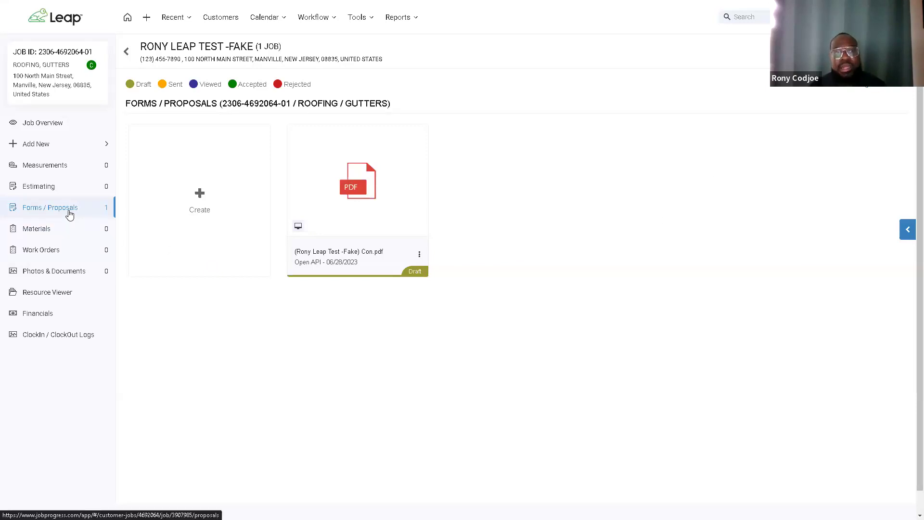
Step: Open the 4-page Scope of Work contract PDF and scroll through it
{"action": "left_click", "coordinate": [361, 186]}
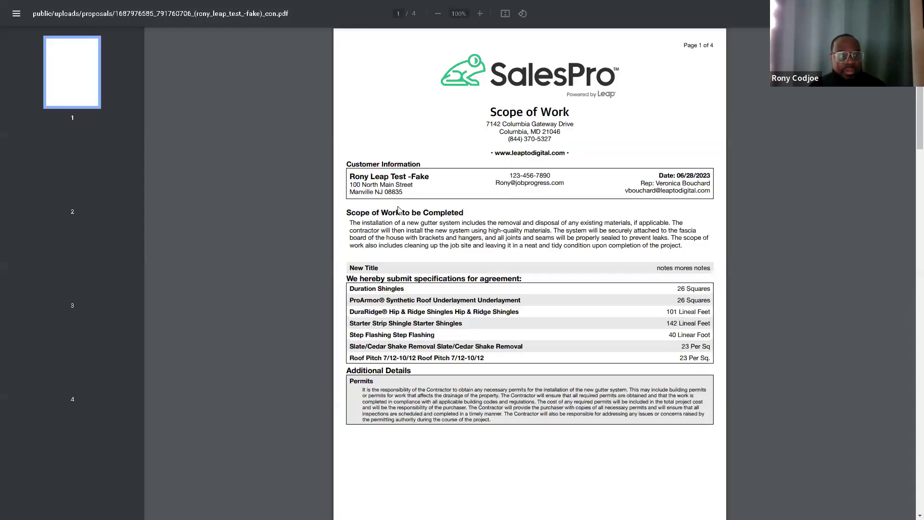
{"action": "scroll", "coordinate": [417, 202], "scroll_direction": "down", "scroll_amount": 3}
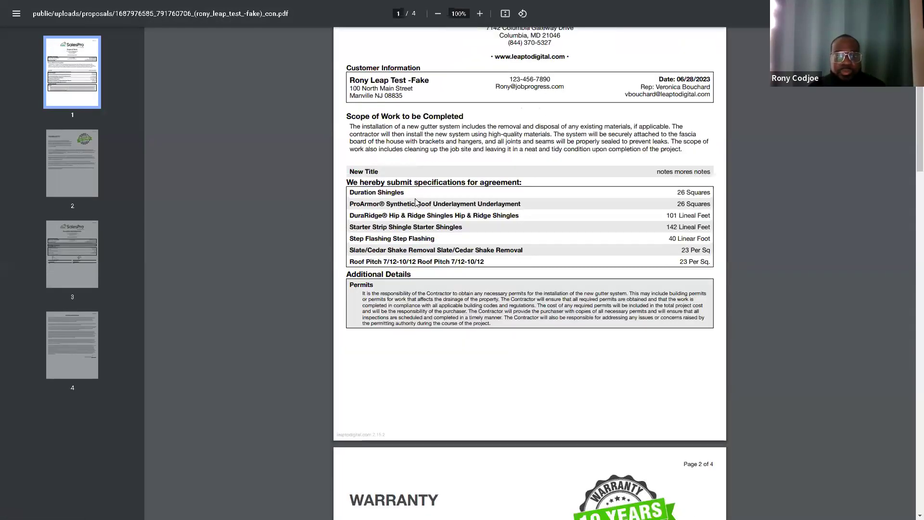
{"action": "scroll", "coordinate": [416, 202], "scroll_direction": "down", "scroll_amount": 5}
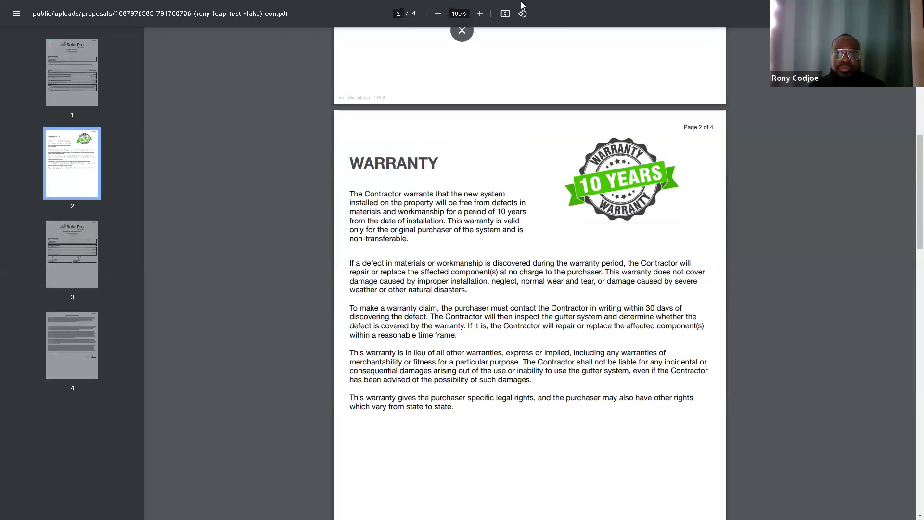
Step: Return to the Job Proposals tab in full screen and go to the Job Overview
{"action": "left_click", "coordinate": [461, 35]}
{"action": "key", "text": "ctrl+shift+Tab"}
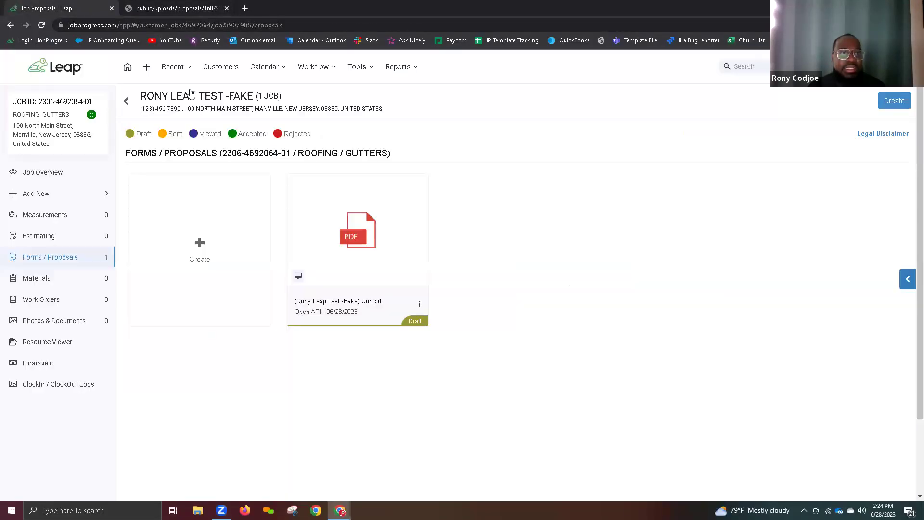
{"action": "key", "text": "F11"}
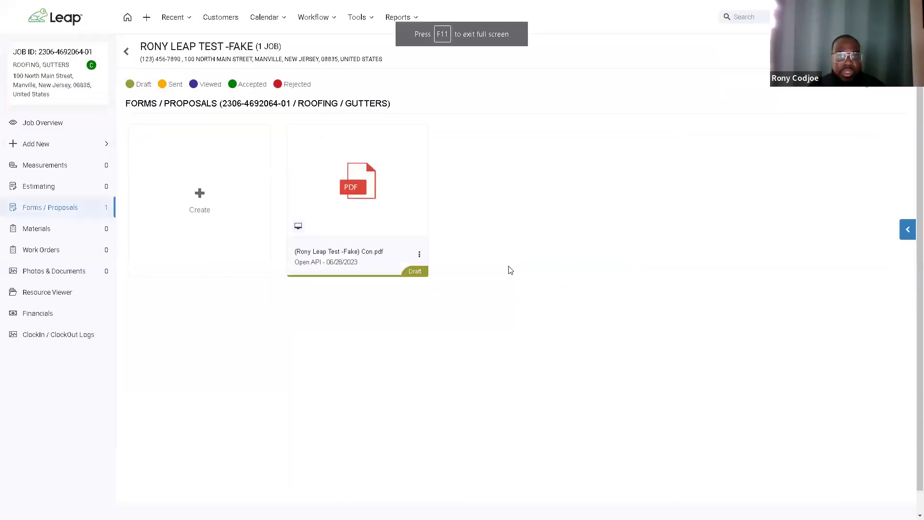
{"action": "left_click", "coordinate": [48, 124]}
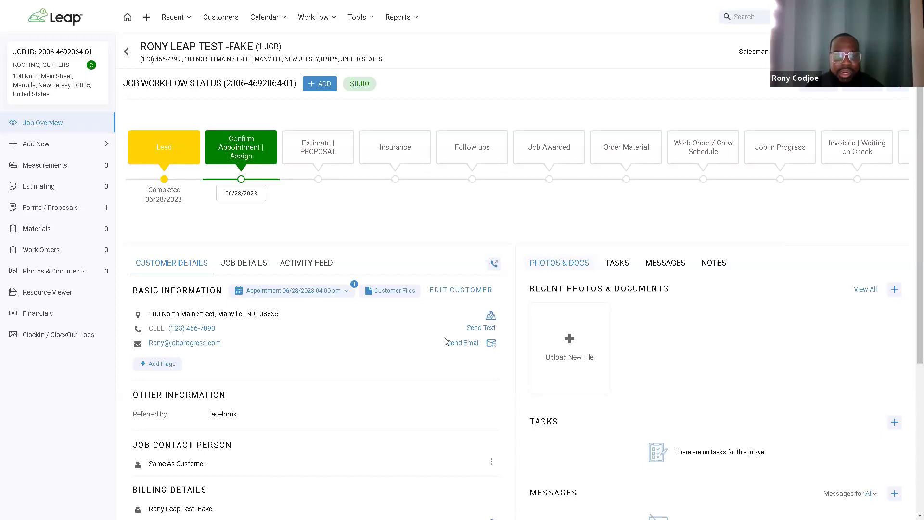
{"action": "left_click", "coordinate": [465, 344]}
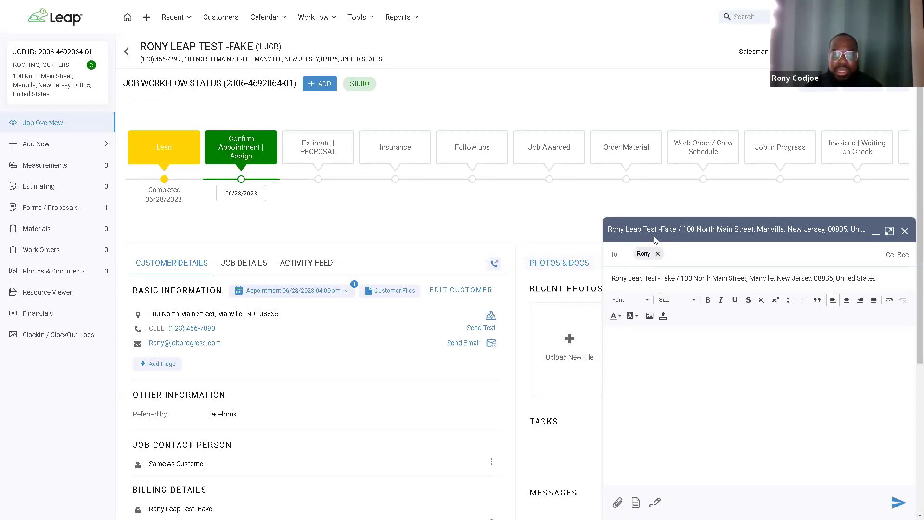
{"action": "left_click", "coordinate": [657, 253]}
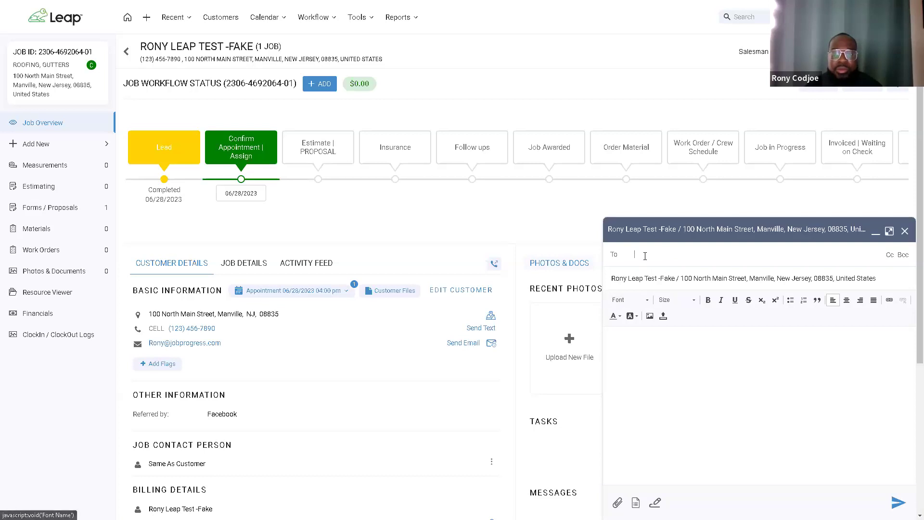
{"action": "left_click", "coordinate": [644, 256]}
{"action": "left_click", "coordinate": [655, 270]}
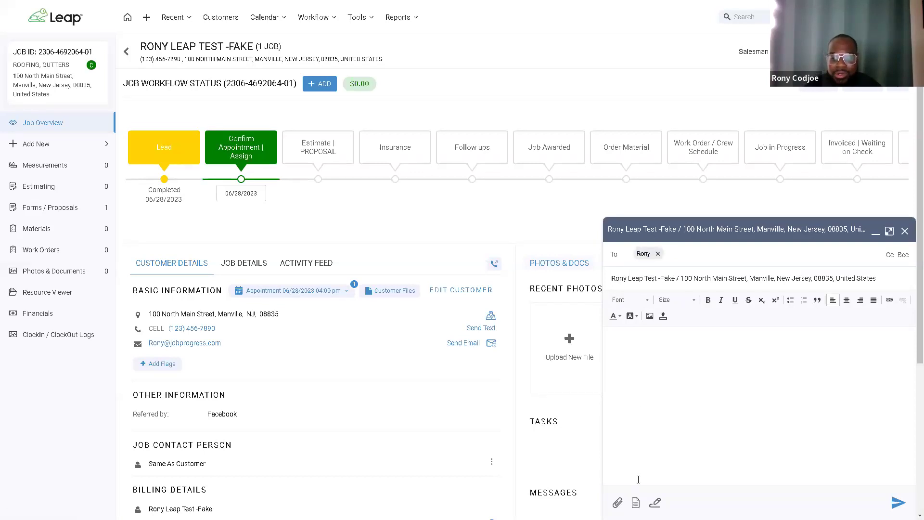
{"action": "left_click", "coordinate": [636, 503]}
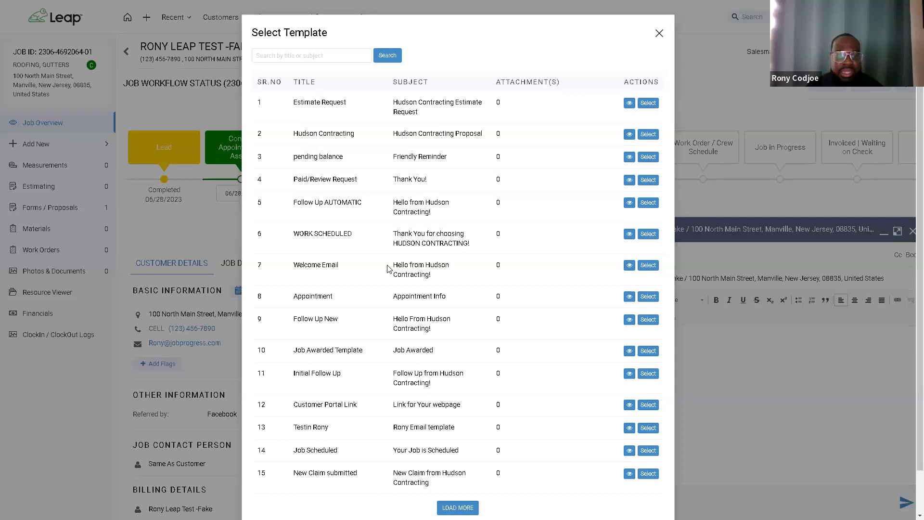
{"action": "scroll", "coordinate": [390, 301], "scroll_direction": "down", "scroll_amount": 1}
{"action": "left_click", "coordinate": [458, 463]}
{"action": "scroll", "coordinate": [443, 259], "scroll_direction": "down", "scroll_amount": 2}
{"action": "scroll", "coordinate": [443, 259], "scroll_direction": "down", "scroll_amount": 3}
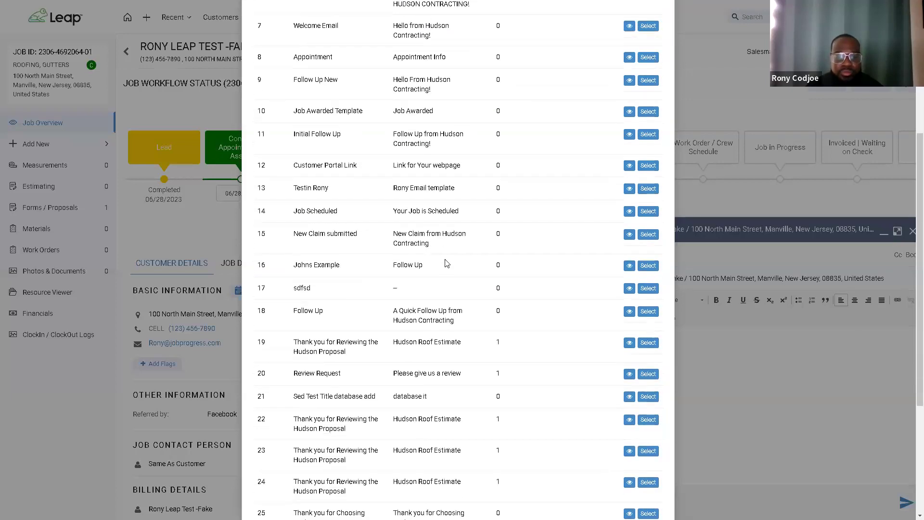
{"action": "left_click", "coordinate": [645, 371]}
{"action": "scroll", "coordinate": [643, 373], "scroll_direction": "down", "scroll_amount": 3}
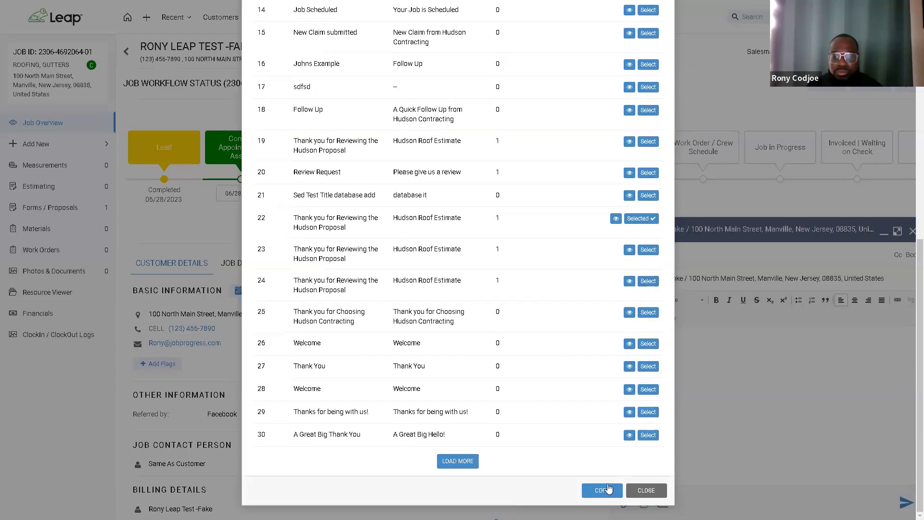
{"action": "left_click", "coordinate": [601, 490]}
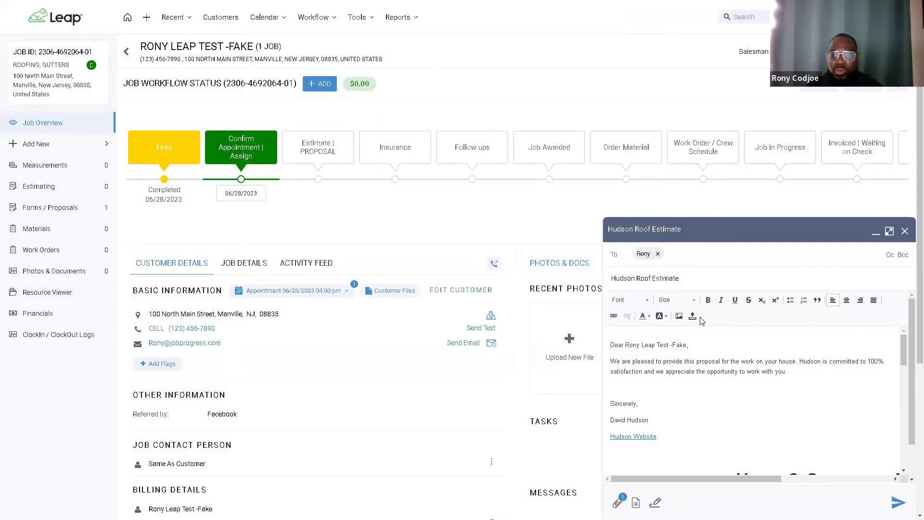
{"action": "left_click_drag", "start_coordinate": [610, 345], "coordinate": [673, 345]}
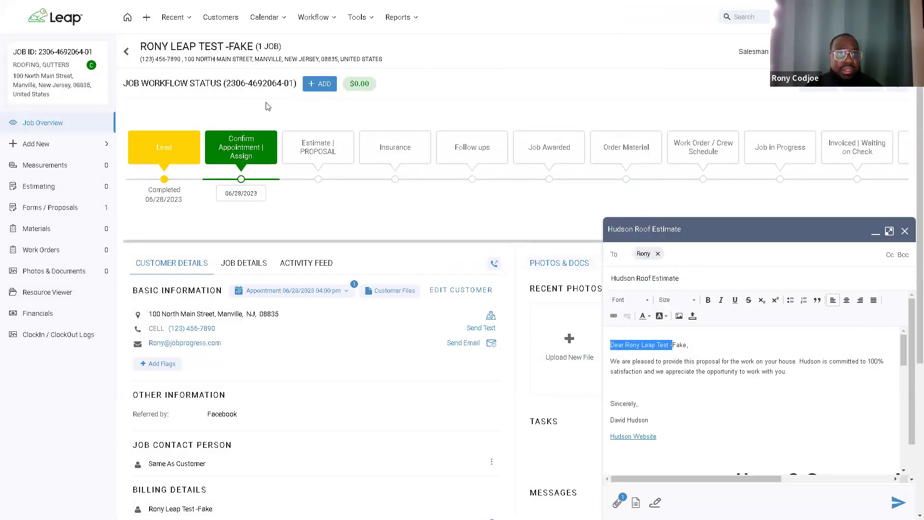
{"action": "left_click_drag", "start_coordinate": [140, 45], "coordinate": [240, 45]}
{"action": "left_click", "coordinate": [679, 360]}
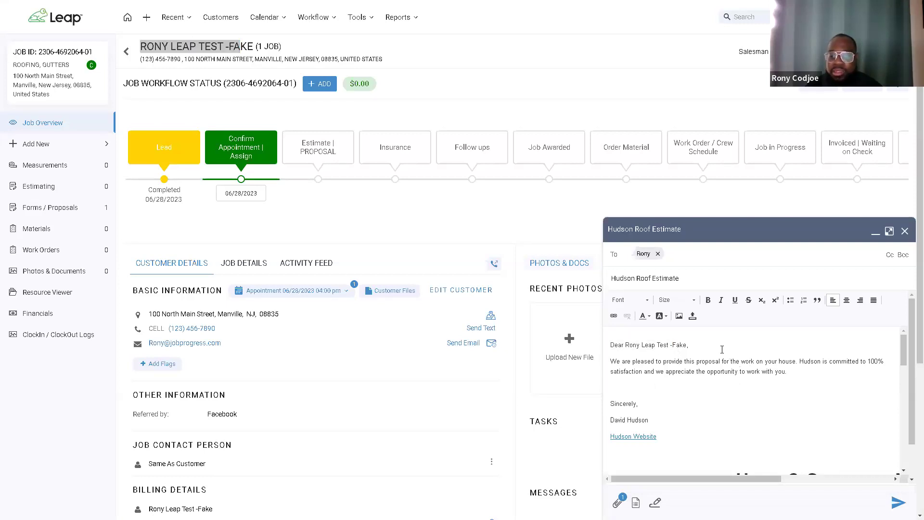
{"action": "scroll", "coordinate": [722, 349], "scroll_direction": "down", "scroll_amount": 2}
{"action": "scroll", "coordinate": [771, 360], "scroll_direction": "down", "scroll_amount": 5}
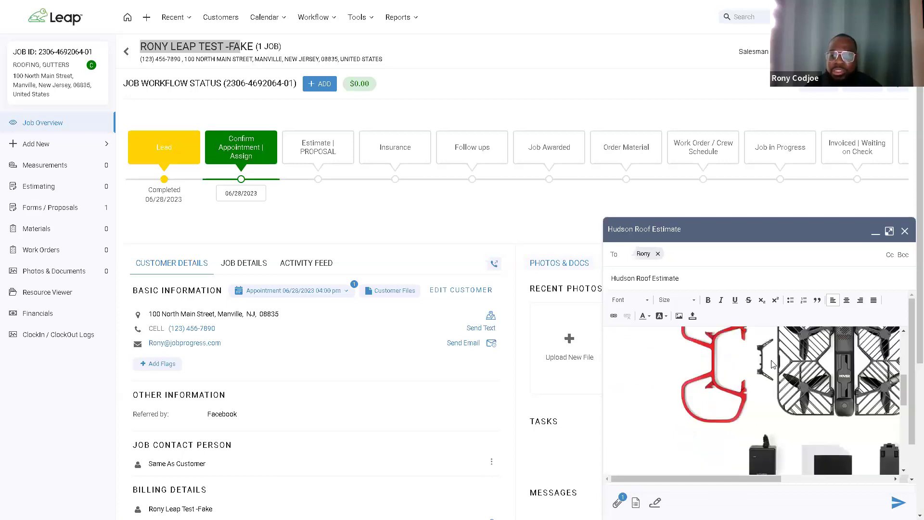
{"action": "scroll", "coordinate": [772, 363], "scroll_direction": "down", "scroll_amount": 2}
{"action": "scroll", "coordinate": [772, 364], "scroll_direction": "up", "scroll_amount": 10}
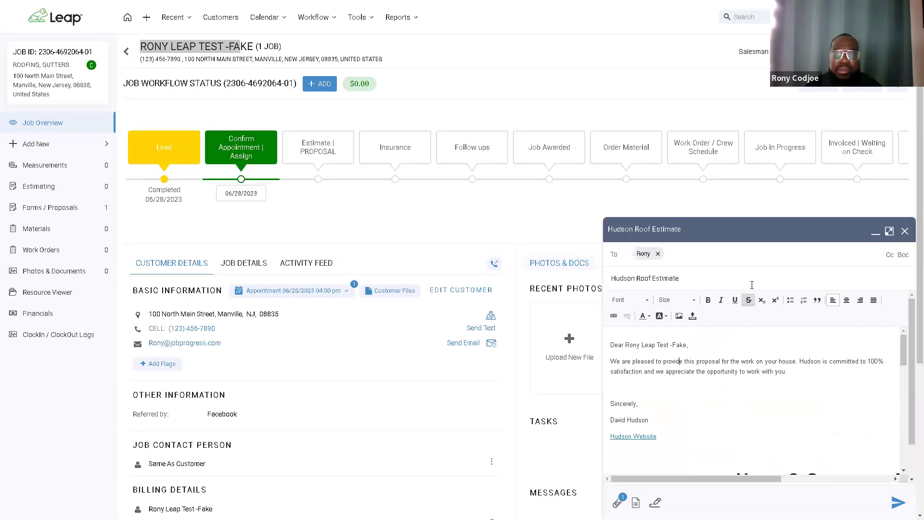
{"action": "left_click", "coordinate": [906, 233]}
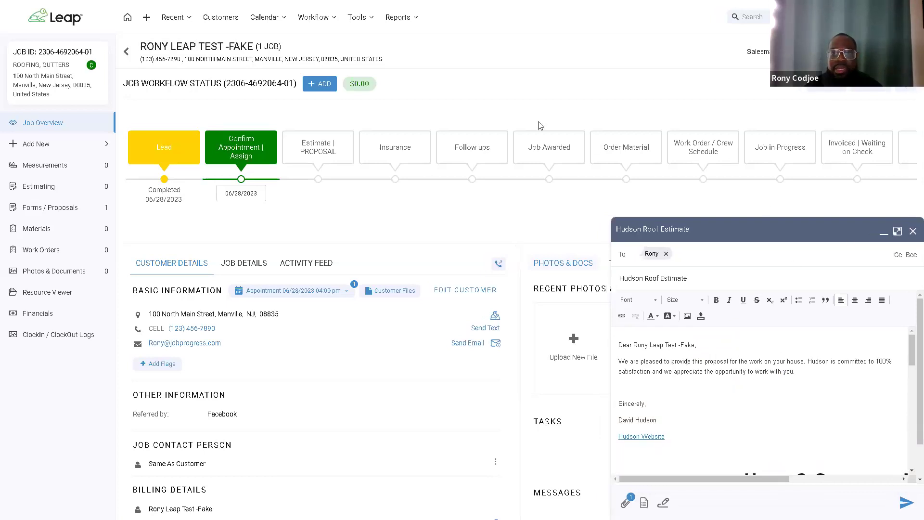
{"action": "left_click", "coordinate": [528, 89]}
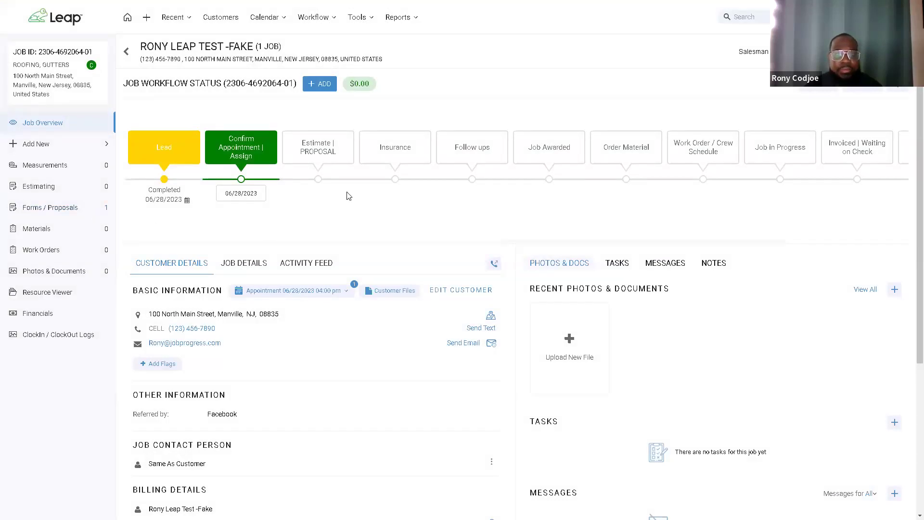
Step: Start an email of the proposal PDF from the job's Forms / Proposals list
{"action": "left_click", "coordinate": [89, 209]}
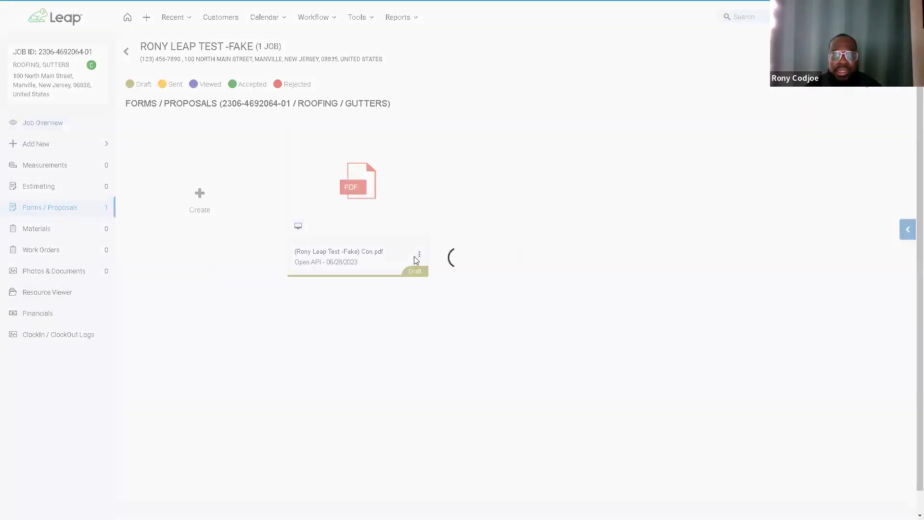
{"action": "right_click", "coordinate": [374, 220]}
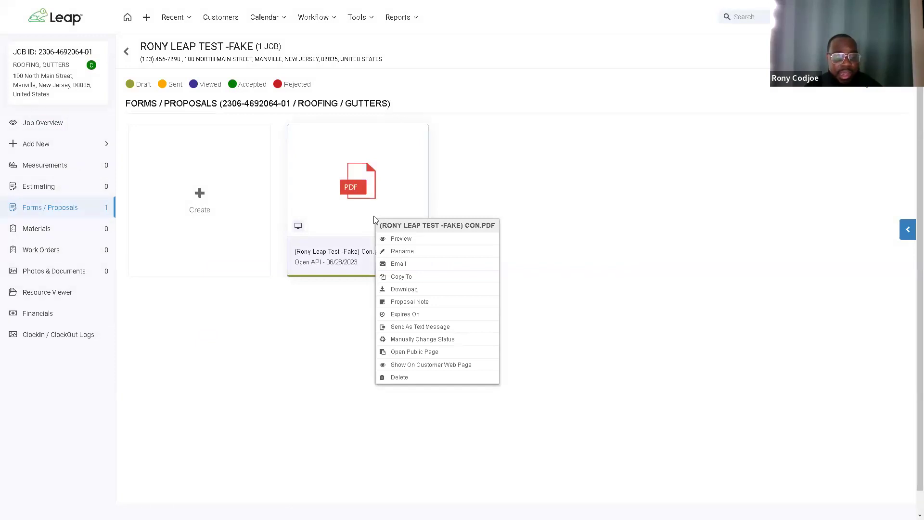
{"action": "left_click", "coordinate": [407, 268]}
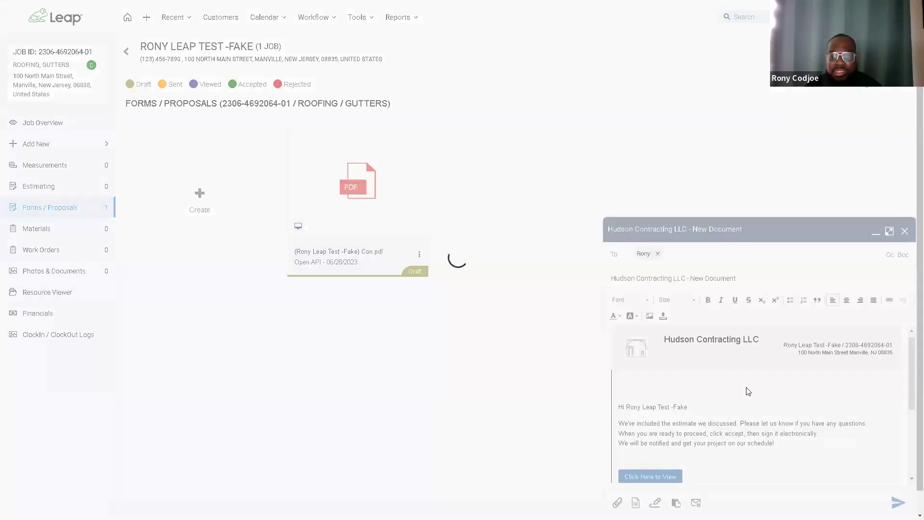
{"action": "scroll", "coordinate": [808, 340], "scroll_direction": "down", "scroll_amount": 3}
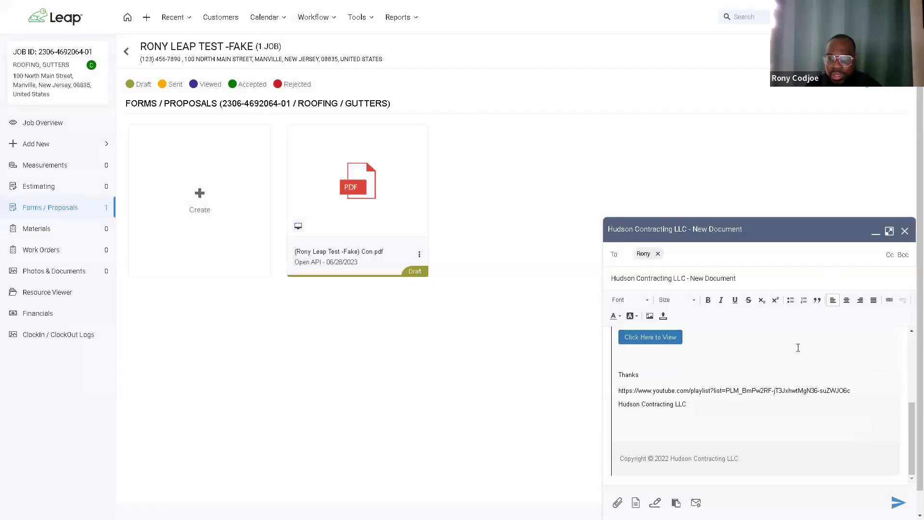
{"action": "scroll", "coordinate": [658, 345], "scroll_direction": "up", "scroll_amount": 4}
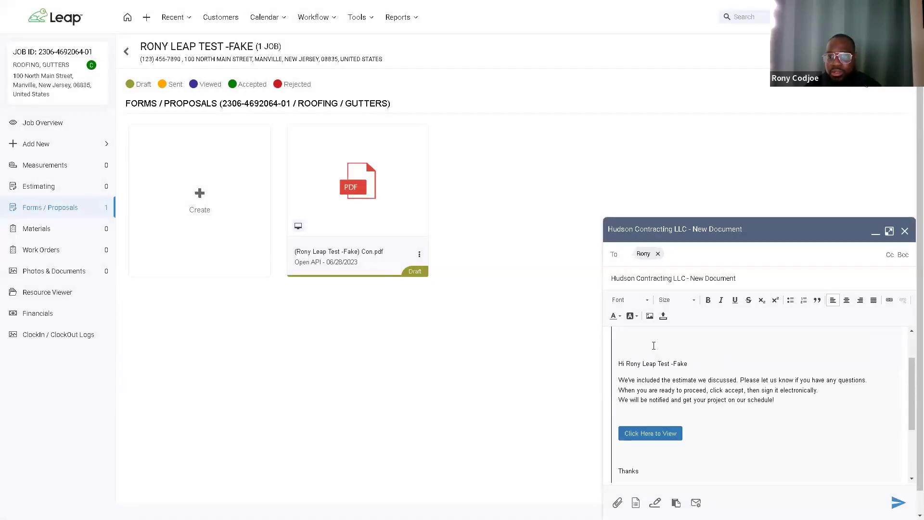
Step: Close the template list without choosing one, then discard the email draft
{"action": "left_click", "coordinate": [635, 503]}
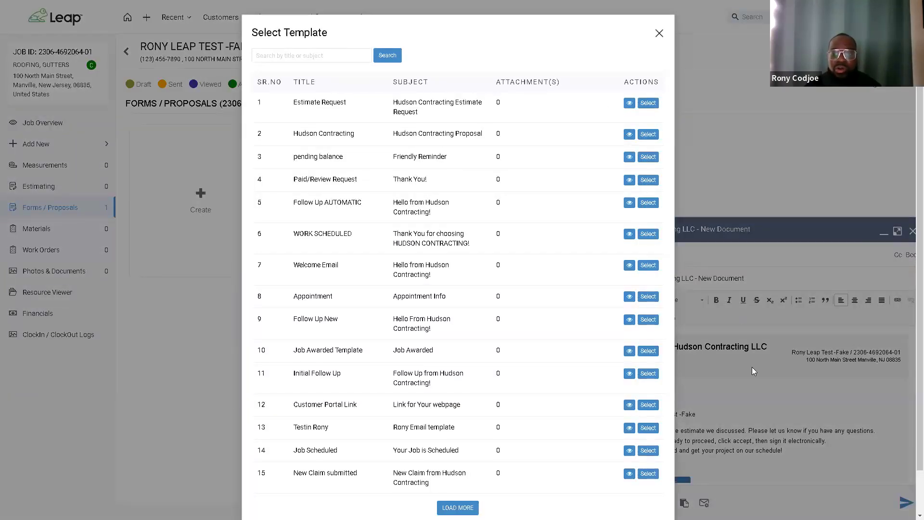
{"action": "left_click", "coordinate": [659, 33]}
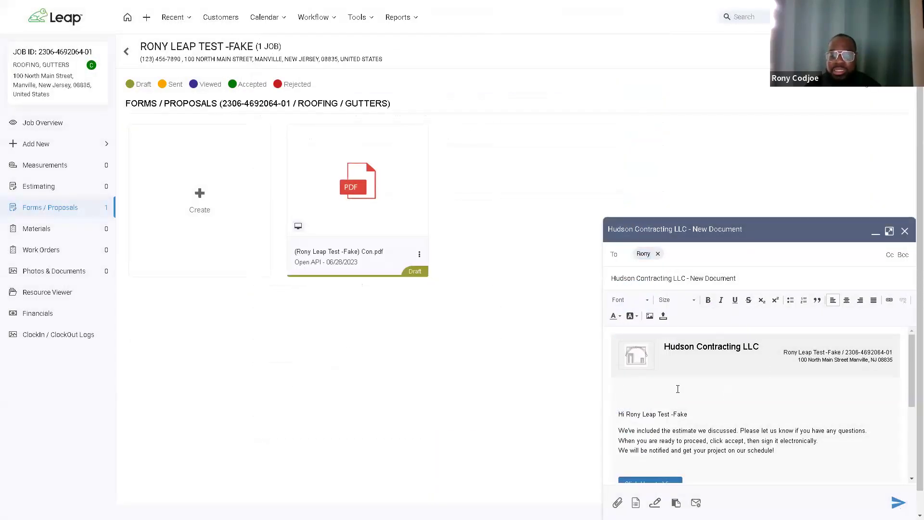
{"action": "left_click", "coordinate": [905, 233]}
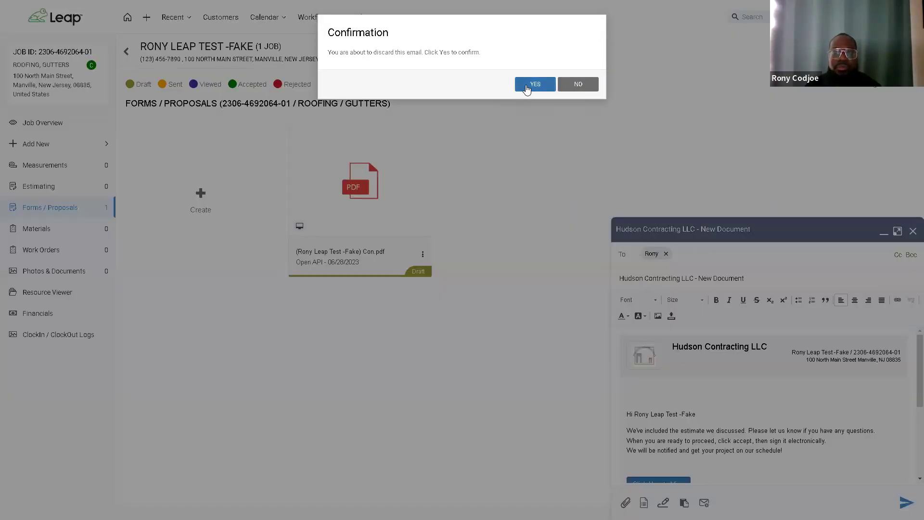
{"action": "left_click", "coordinate": [535, 85]}
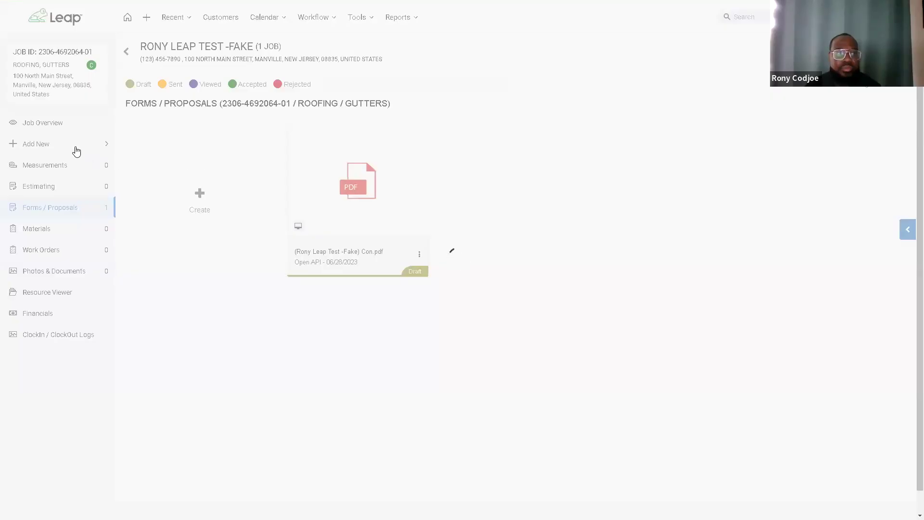
Step: From the job overview, draft a customer email with the Estimate Request template and open attachments
{"action": "left_click", "coordinate": [63, 125]}
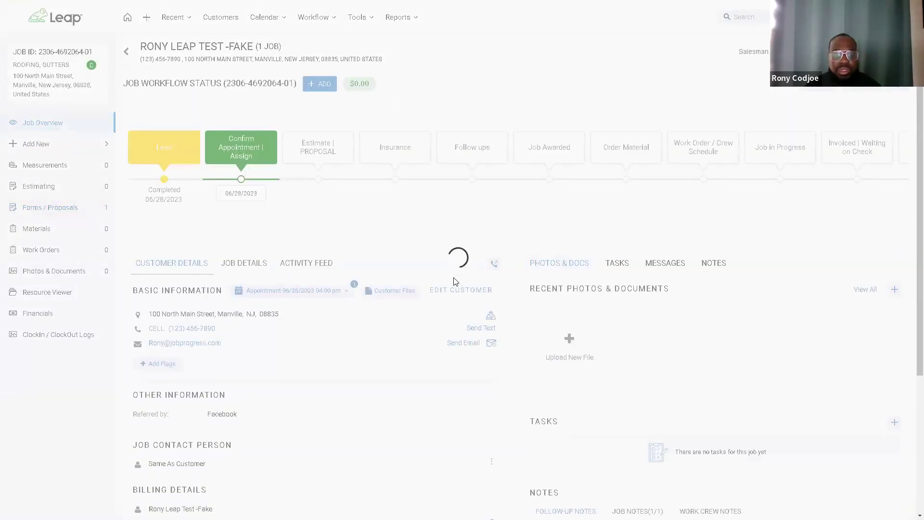
{"action": "left_click", "coordinate": [463, 342]}
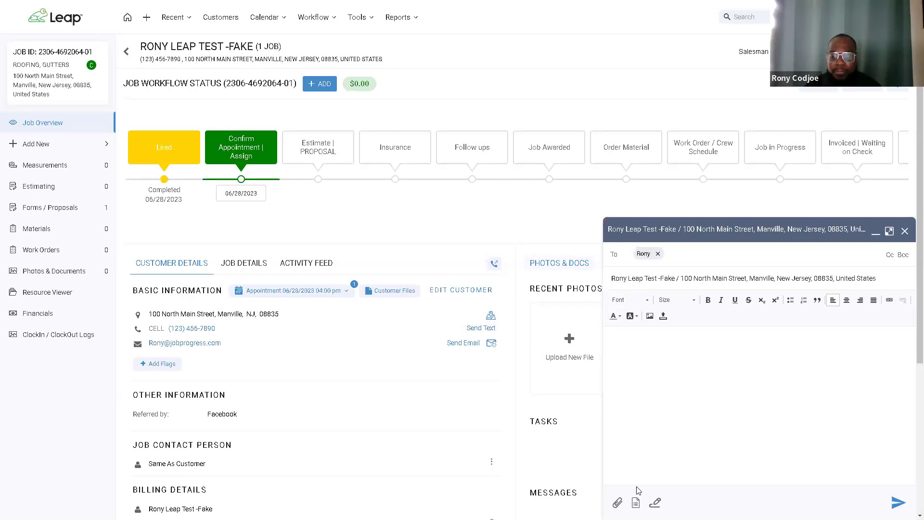
{"action": "left_click", "coordinate": [635, 502]}
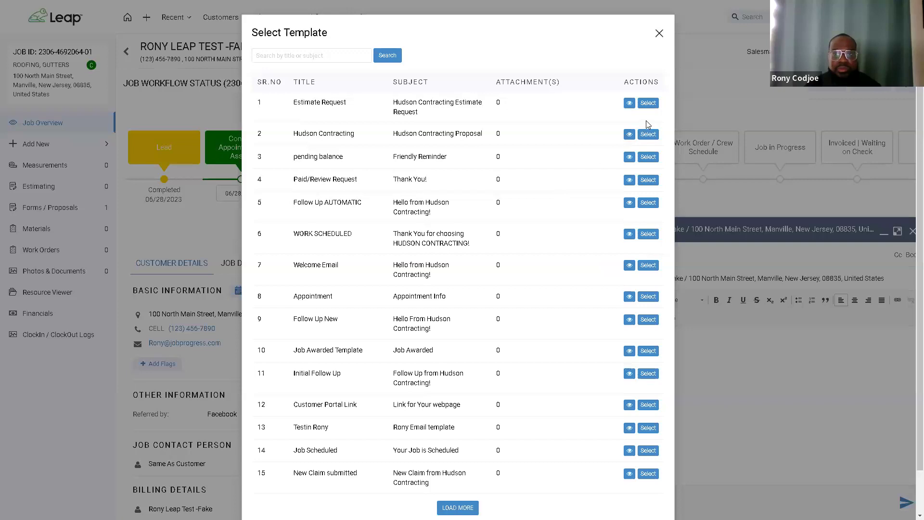
{"action": "left_click", "coordinate": [648, 103]}
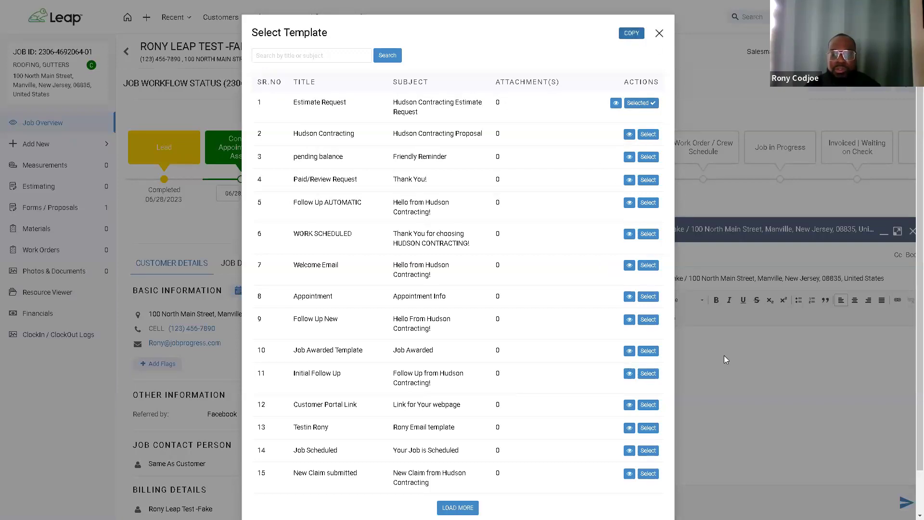
{"action": "left_click", "coordinate": [673, 368]}
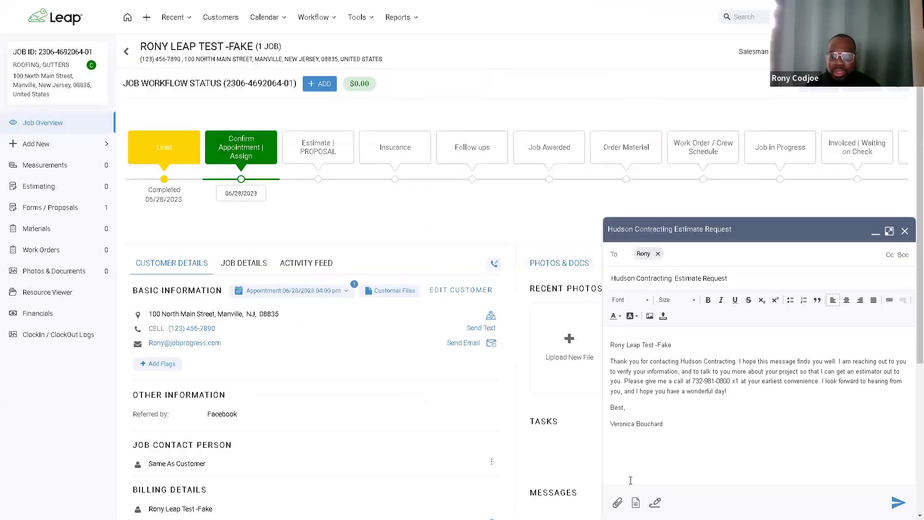
{"action": "left_click", "coordinate": [617, 503]}
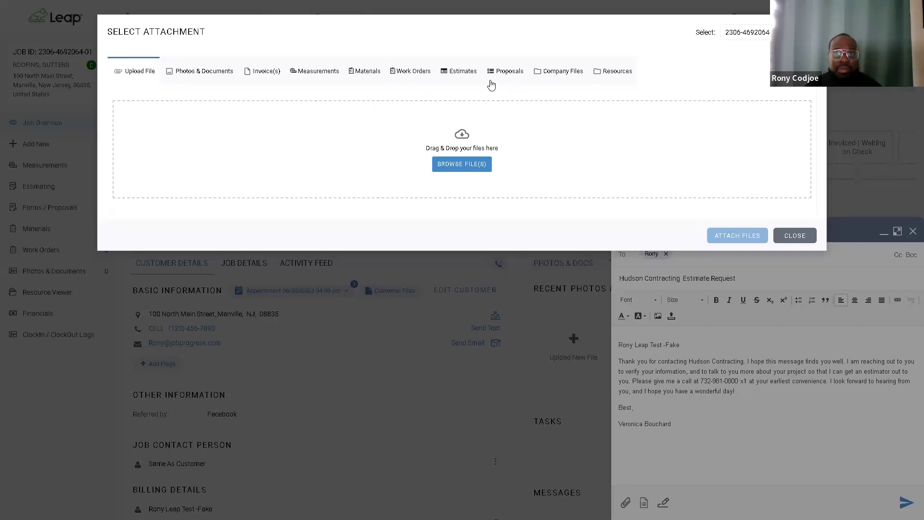
Step: Attach the proposal PDF from the Proposals tab to the email
{"action": "left_click", "coordinate": [505, 76]}
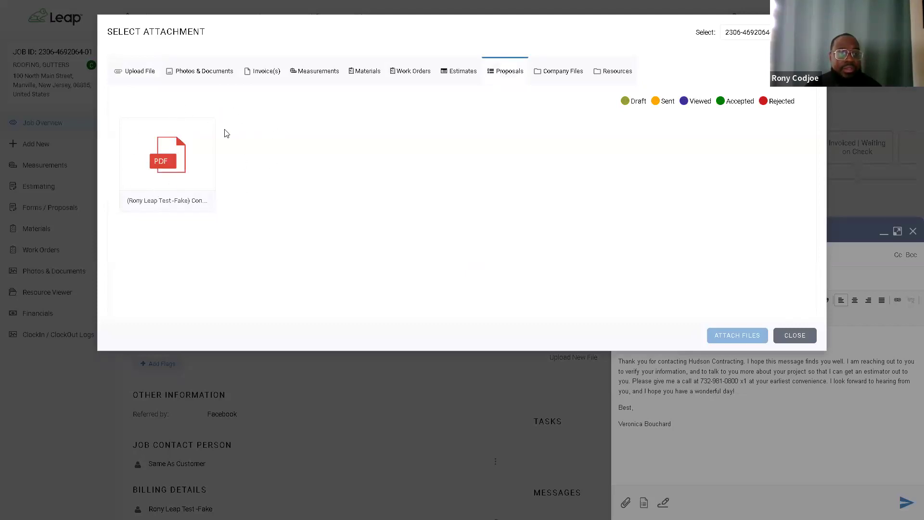
{"action": "left_click", "coordinate": [179, 160]}
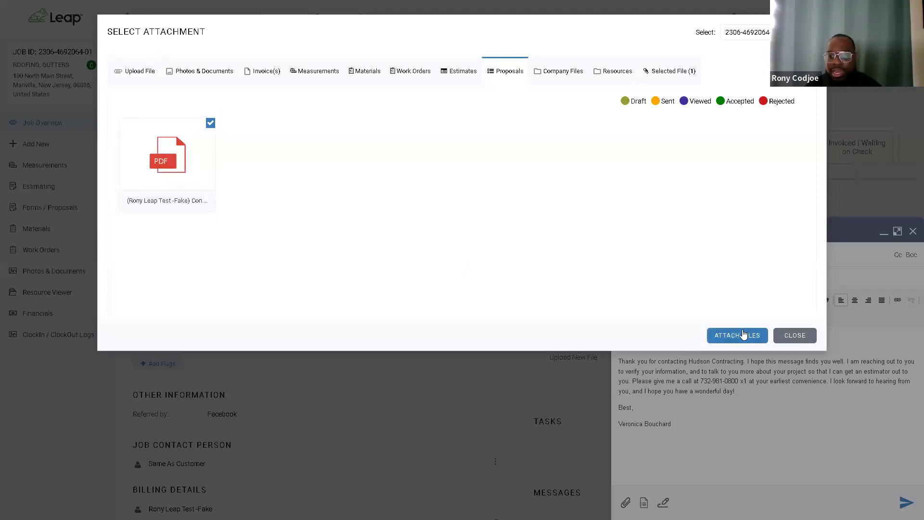
{"action": "left_click", "coordinate": [743, 335]}
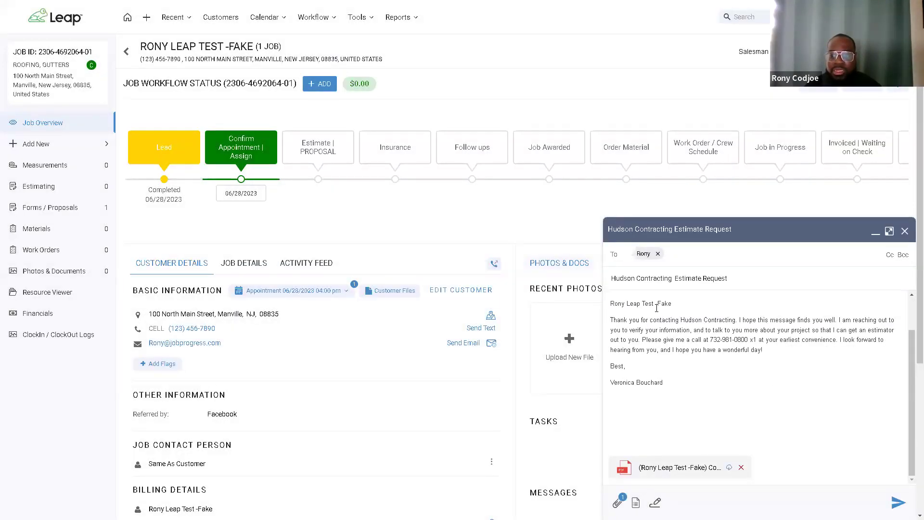
Step: Check the customer and signature name lines in the body, then discard the email draft
{"action": "left_click_drag", "start_coordinate": [672, 303], "coordinate": [610, 301]}
{"action": "left_click_drag", "start_coordinate": [664, 382], "coordinate": [609, 382]}
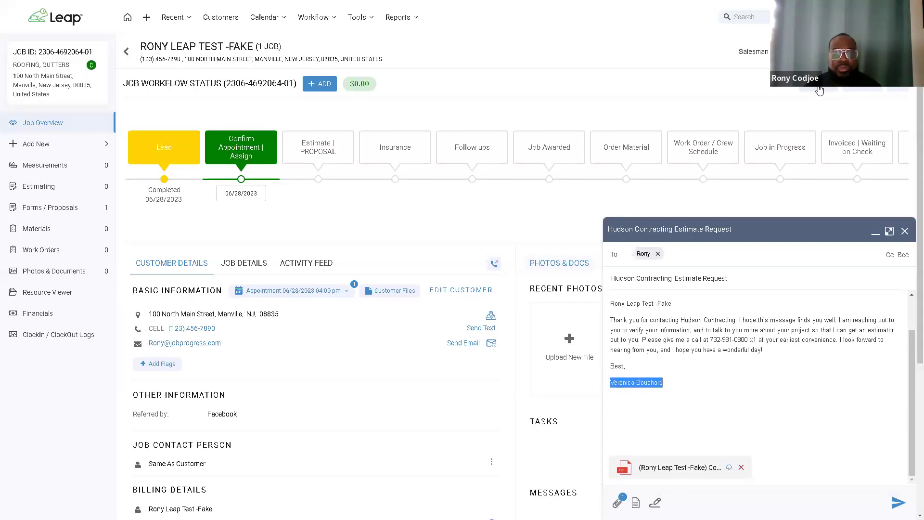
{"action": "left_click", "coordinate": [890, 232]}
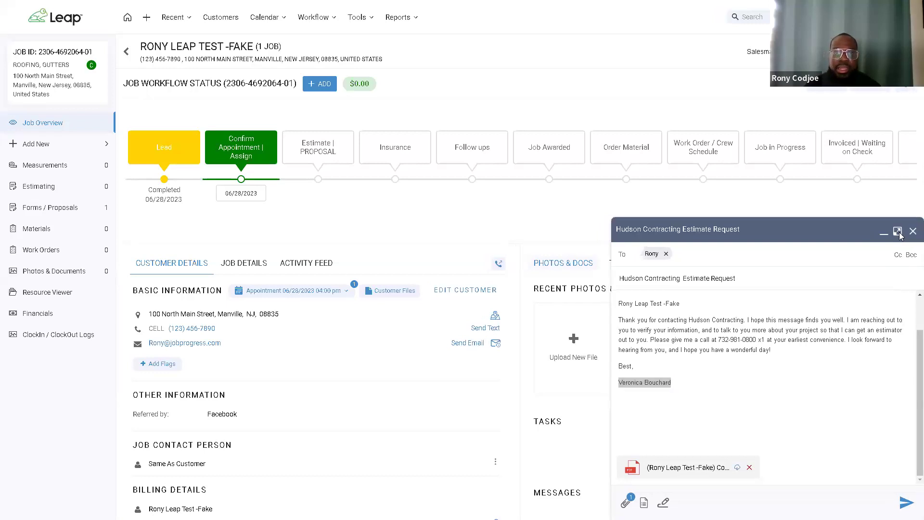
{"action": "left_click", "coordinate": [912, 231]}
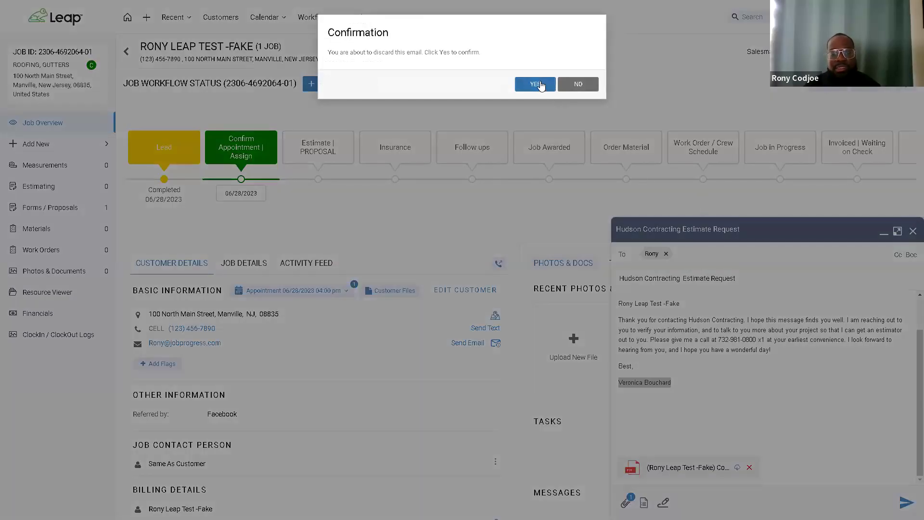
{"action": "left_click", "coordinate": [541, 85]}
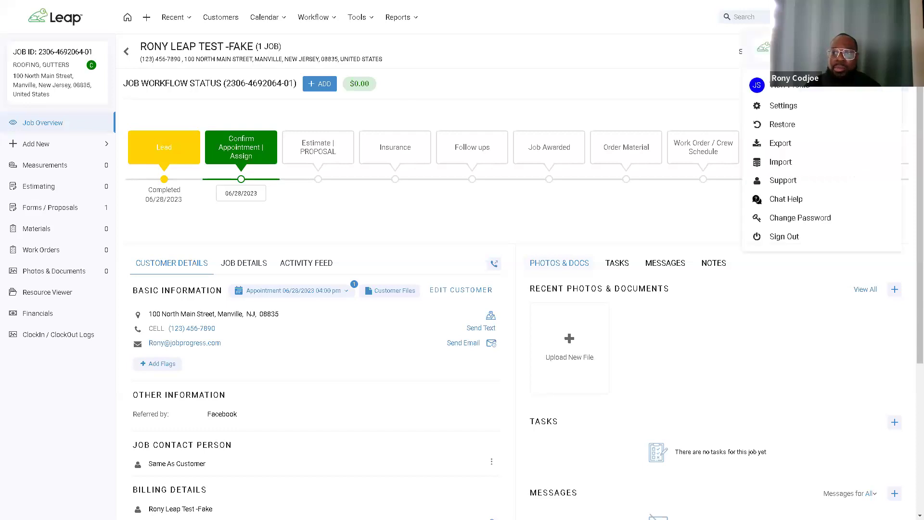
Step: In Settings, search for 'email' and go to Email Templates
{"action": "left_click", "coordinate": [789, 111]}
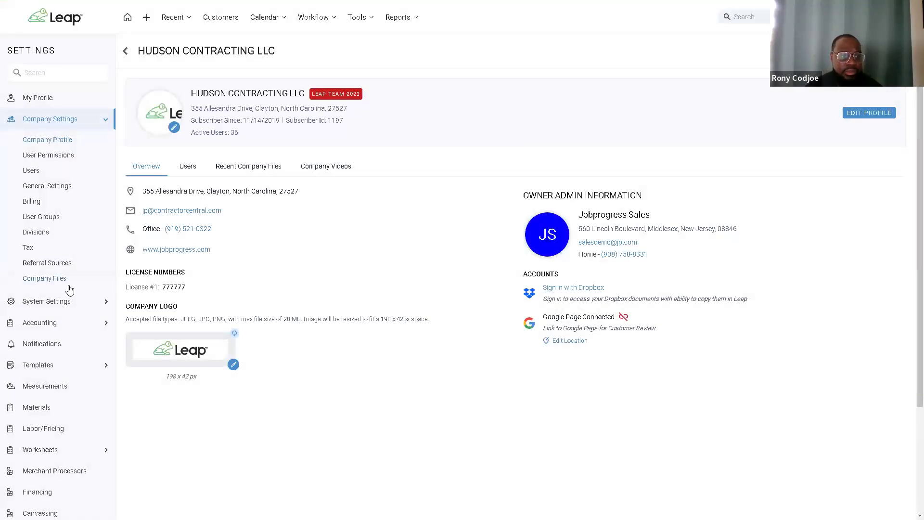
{"action": "left_click", "coordinate": [62, 73]}
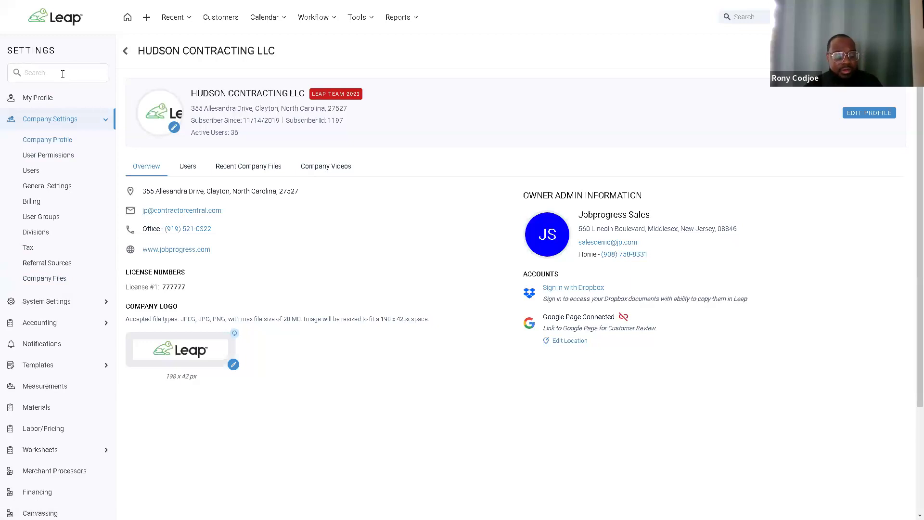
{"action": "type", "text": "email"}
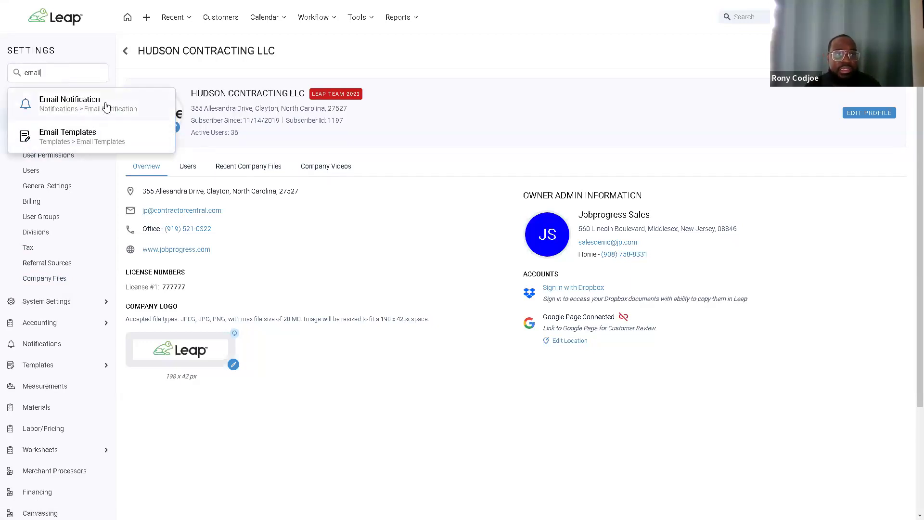
{"action": "left_click", "coordinate": [116, 140]}
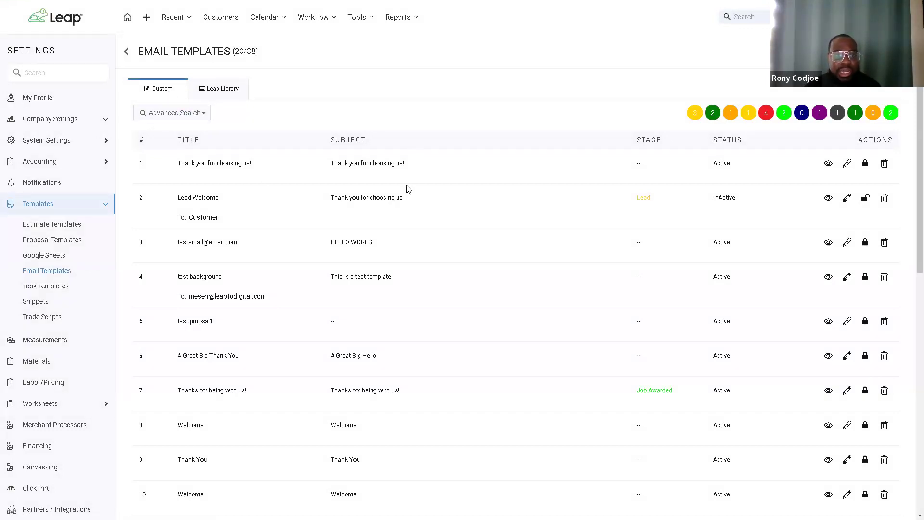
Step: Switch to the Leap Library tab and locate the first $0.00 Welcome template
{"action": "scroll", "coordinate": [910, 156], "scroll_direction": "down", "scroll_amount": 1}
{"action": "scroll", "coordinate": [910, 157], "scroll_direction": "down", "scroll_amount": 2}
{"action": "scroll", "coordinate": [909, 178], "scroll_direction": "up", "scroll_amount": 2}
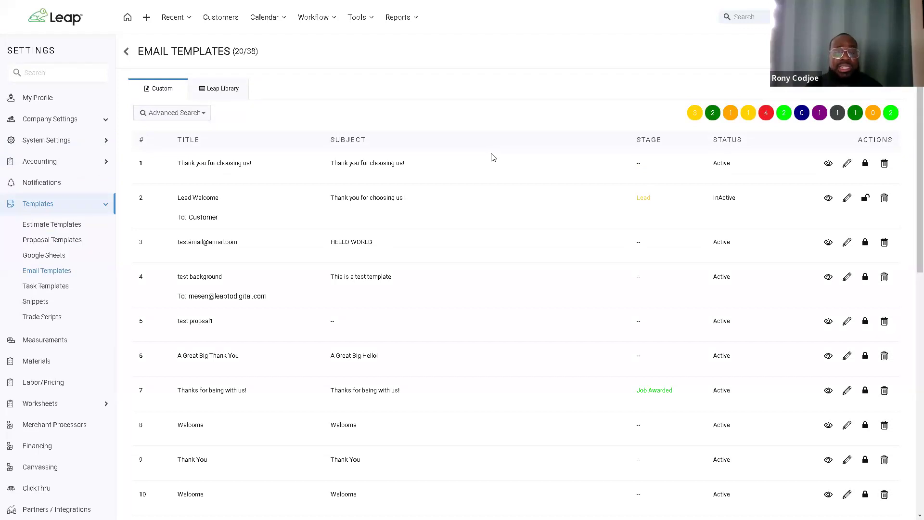
{"action": "left_click", "coordinate": [224, 92]}
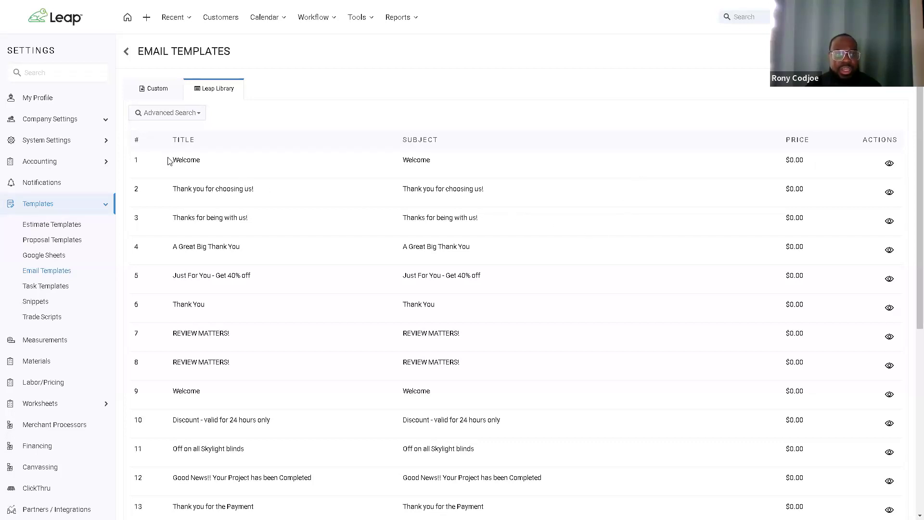
{"action": "left_click_drag", "start_coordinate": [175, 161], "coordinate": [210, 164]}
{"action": "left_click", "coordinate": [475, 116]}
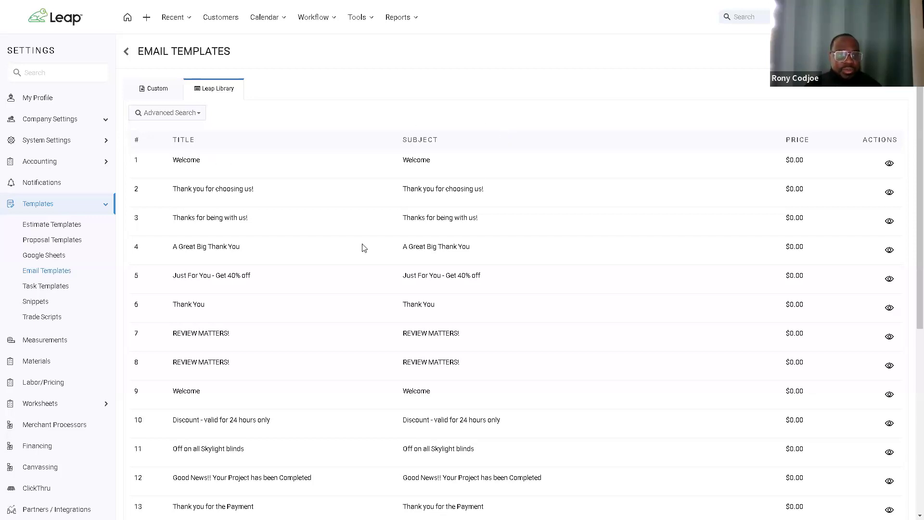
Step: Preview the second Welcome template, then close its preview
{"action": "left_click_drag", "start_coordinate": [176, 394], "coordinate": [201, 395]}
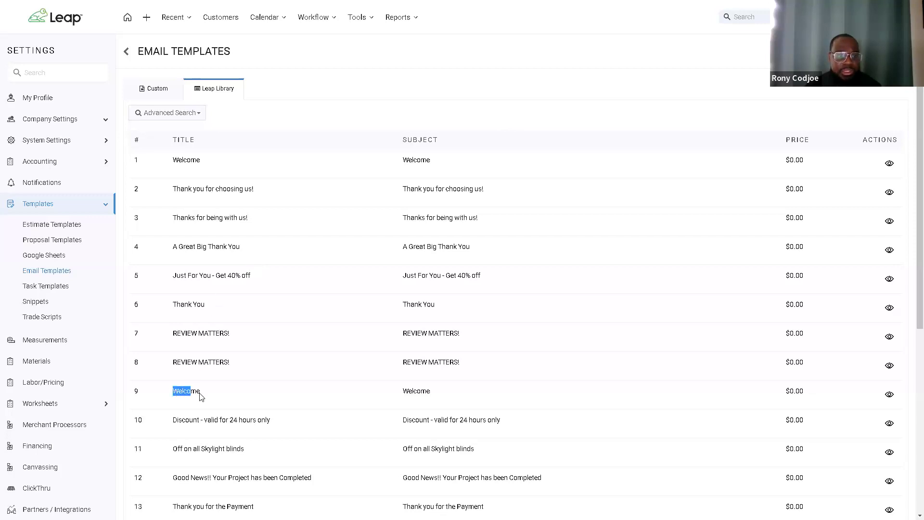
{"action": "left_click", "coordinate": [889, 394]}
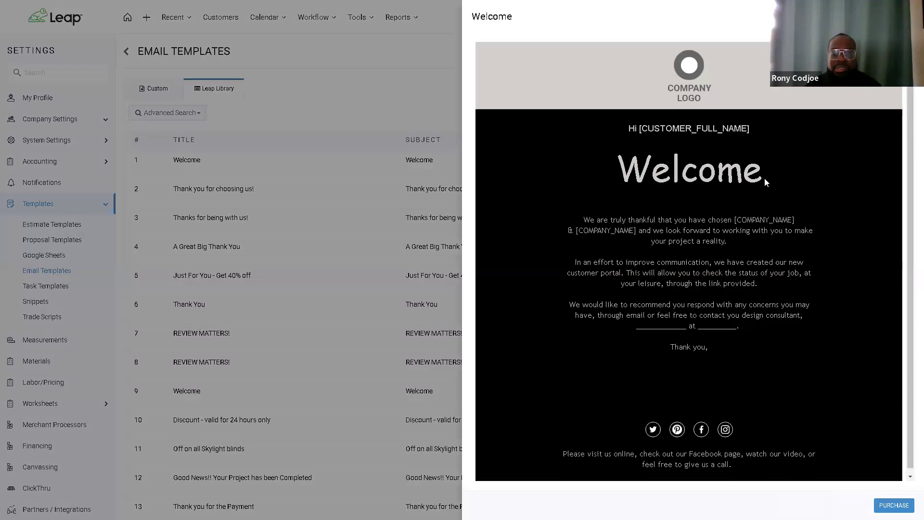
{"action": "scroll", "coordinate": [680, 193], "scroll_direction": "down", "scroll_amount": 1}
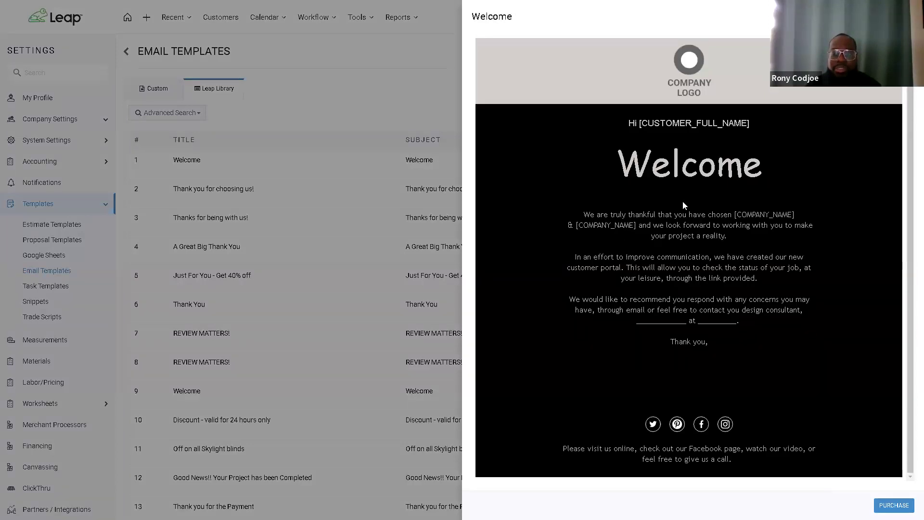
{"action": "scroll", "coordinate": [682, 201], "scroll_direction": "up", "scroll_amount": 1}
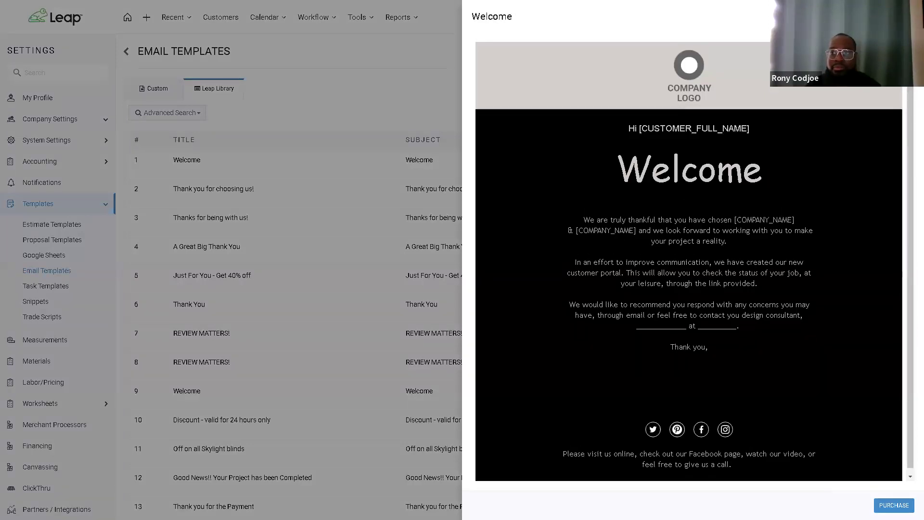
{"action": "left_click", "coordinate": [381, 175]}
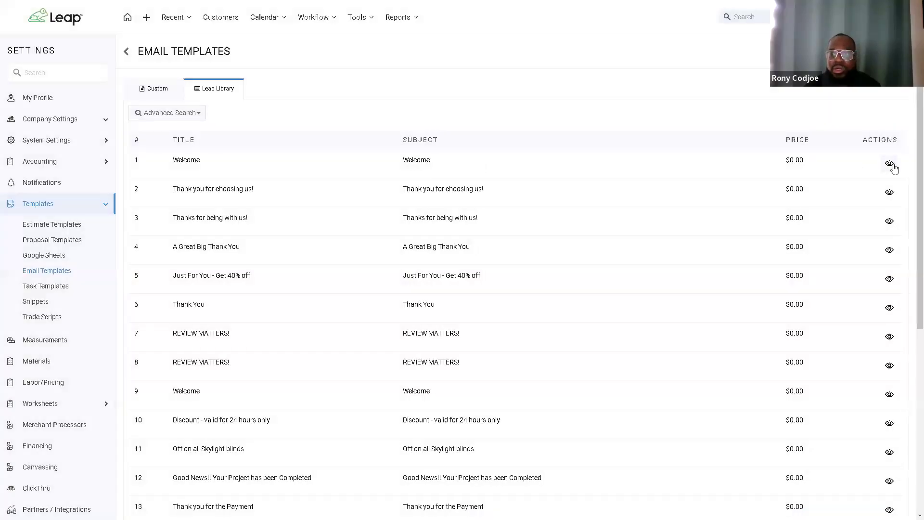
Step: Preview the first Welcome template and purchase it for $0.00
{"action": "left_click", "coordinate": [889, 163]}
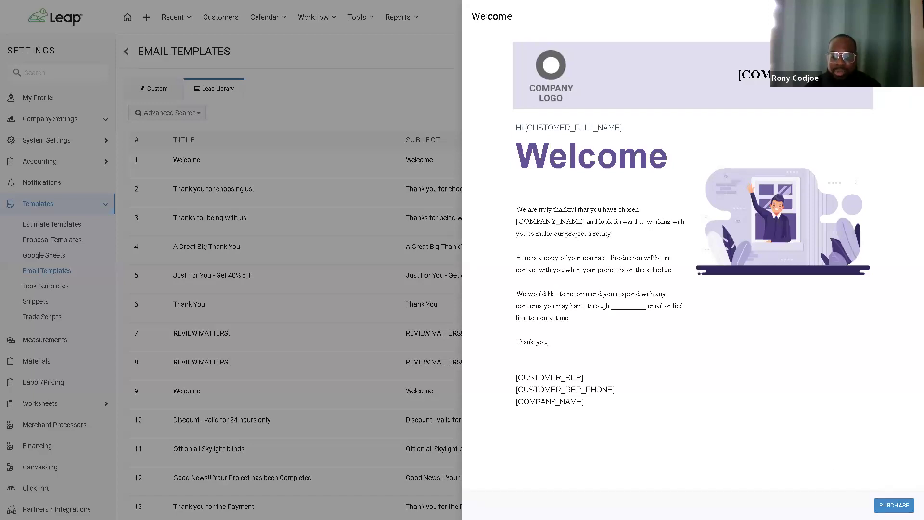
{"action": "left_click", "coordinate": [888, 504]}
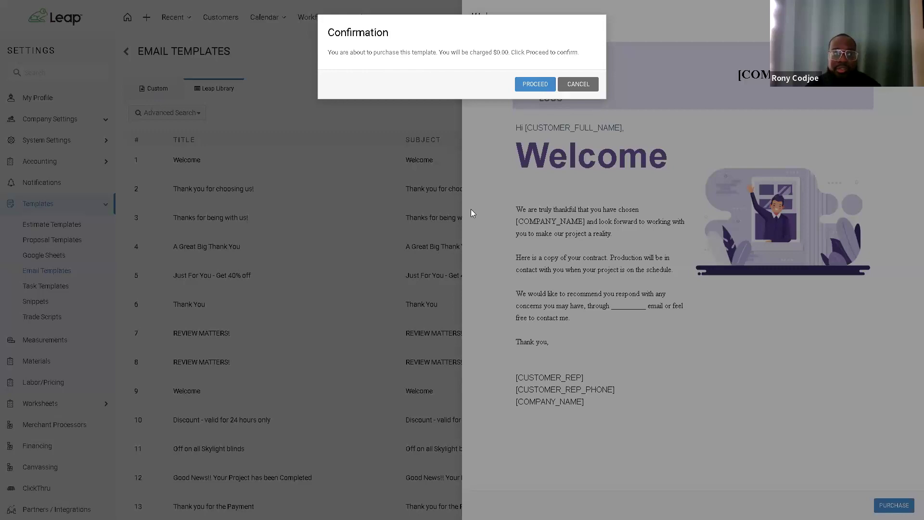
{"action": "left_click", "coordinate": [535, 85]}
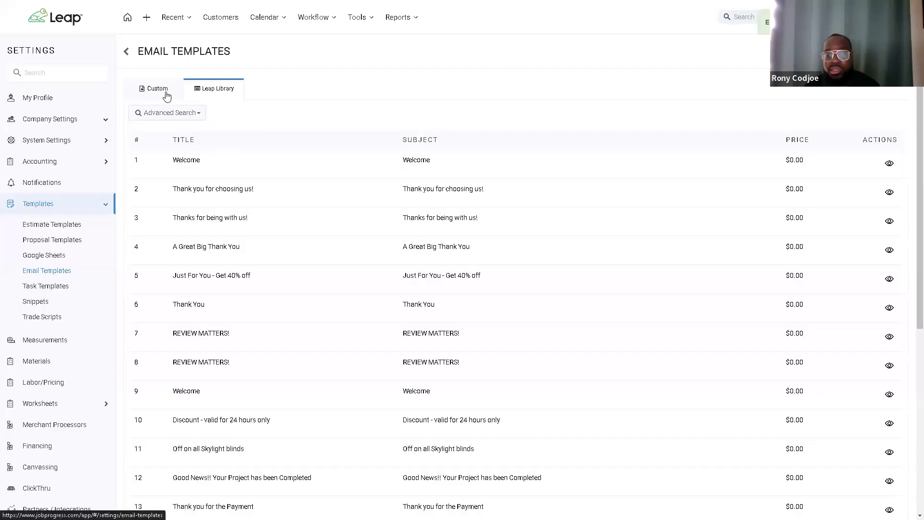
Step: Return to the Custom templates and open the newly added Welcome template for editing
{"action": "left_click", "coordinate": [167, 95]}
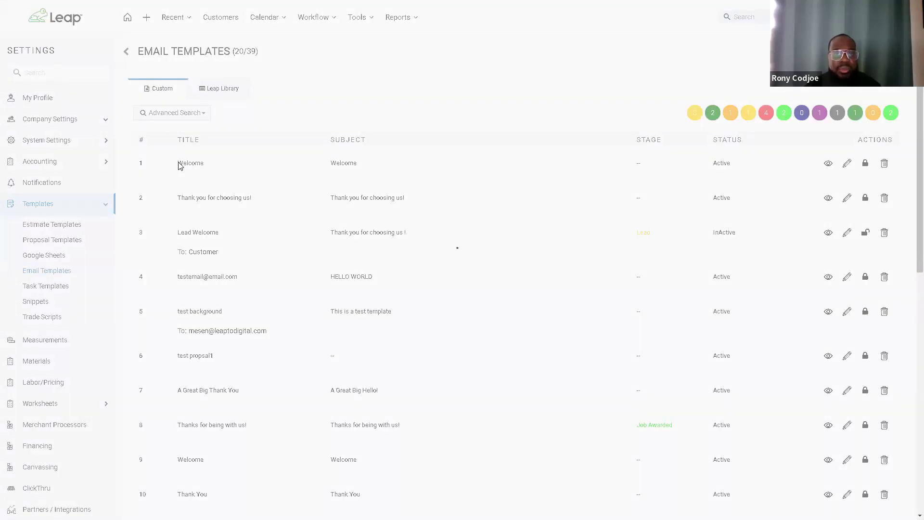
{"action": "left_click_drag", "start_coordinate": [190, 164], "coordinate": [209, 169]}
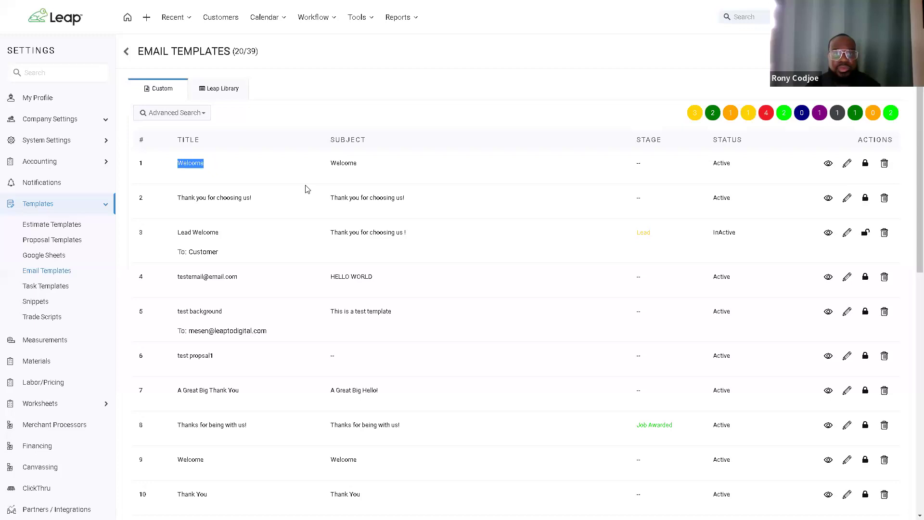
{"action": "left_click", "coordinate": [846, 165]}
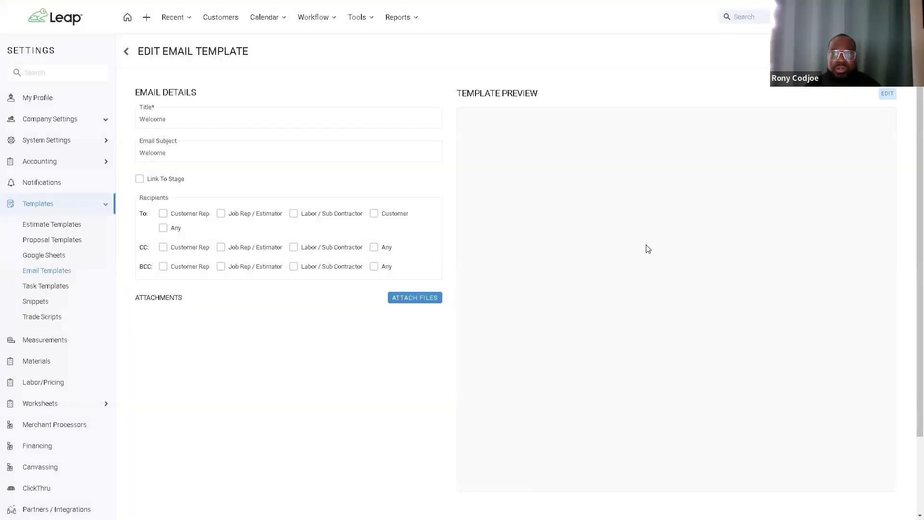
Step: Inspect the Welcome design editor, close it without saving, and go back to the template list
{"action": "left_click", "coordinate": [887, 96]}
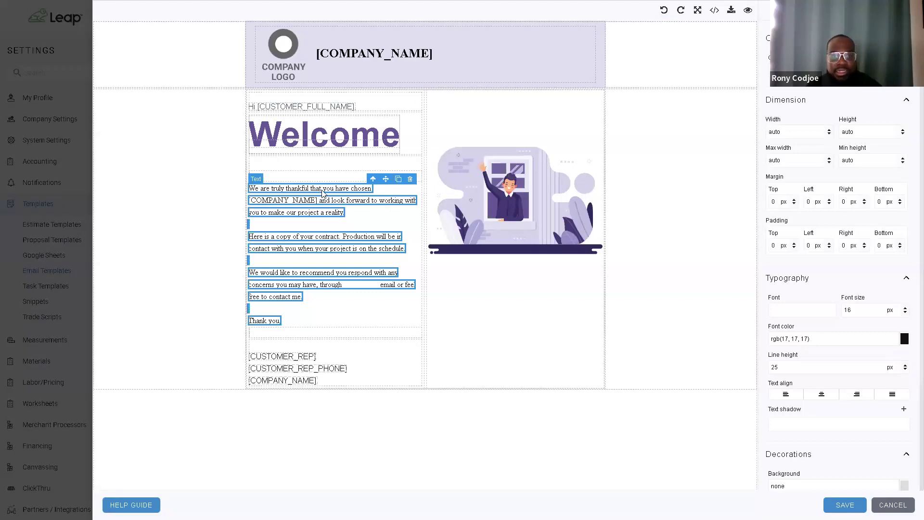
{"action": "triple_click", "coordinate": [322, 189]}
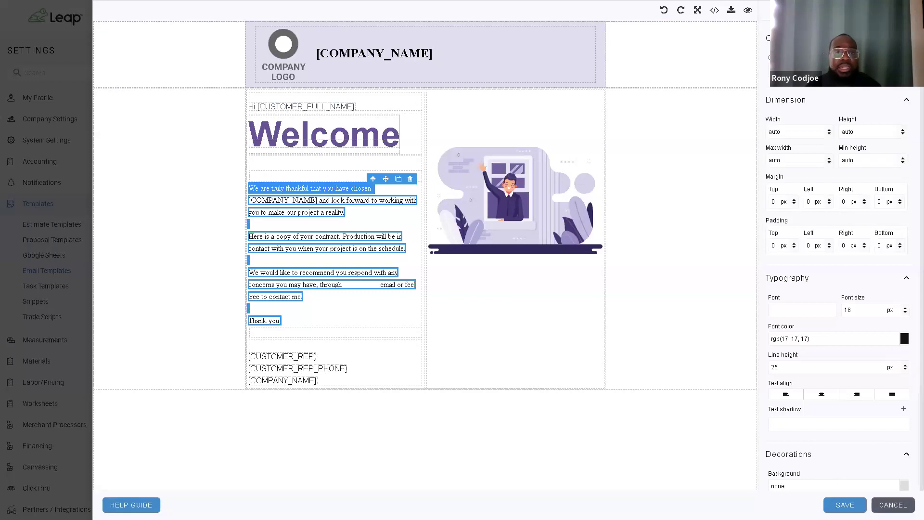
{"action": "left_click", "coordinate": [892, 504]}
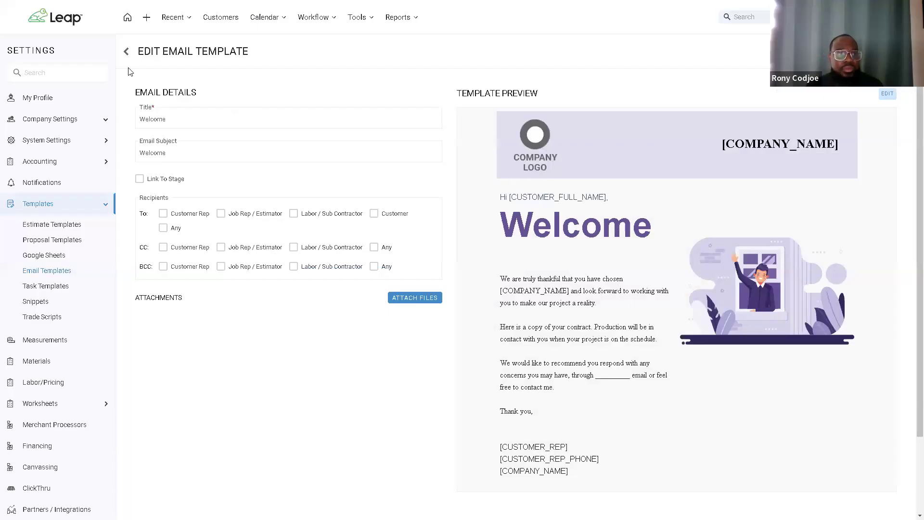
{"action": "left_click", "coordinate": [127, 53]}
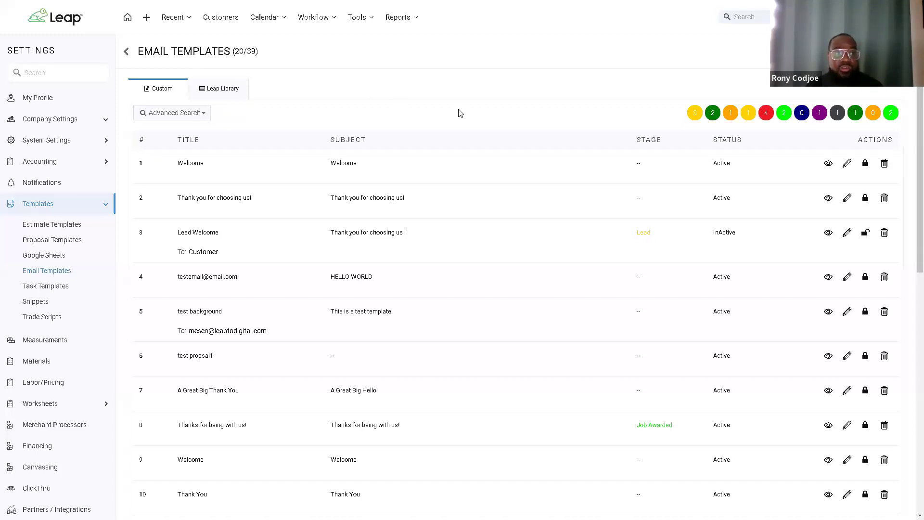
{"action": "left_click", "coordinate": [68, 73]}
{"action": "type", "text": "Work"}
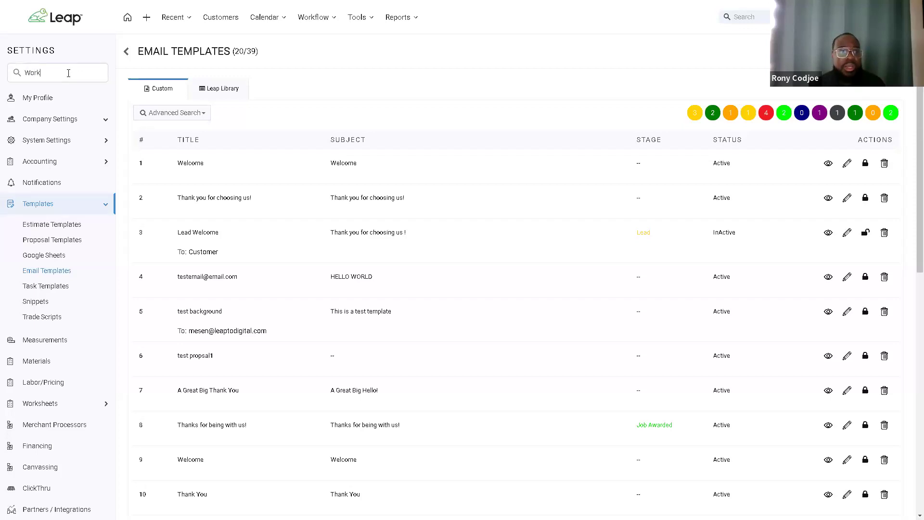
{"action": "type", "text": "flo"}
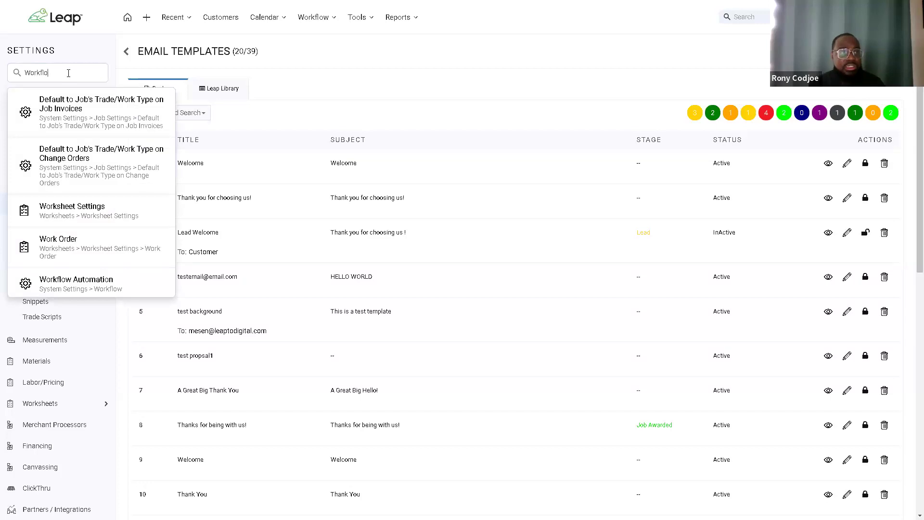
{"action": "type", "text": "w"}
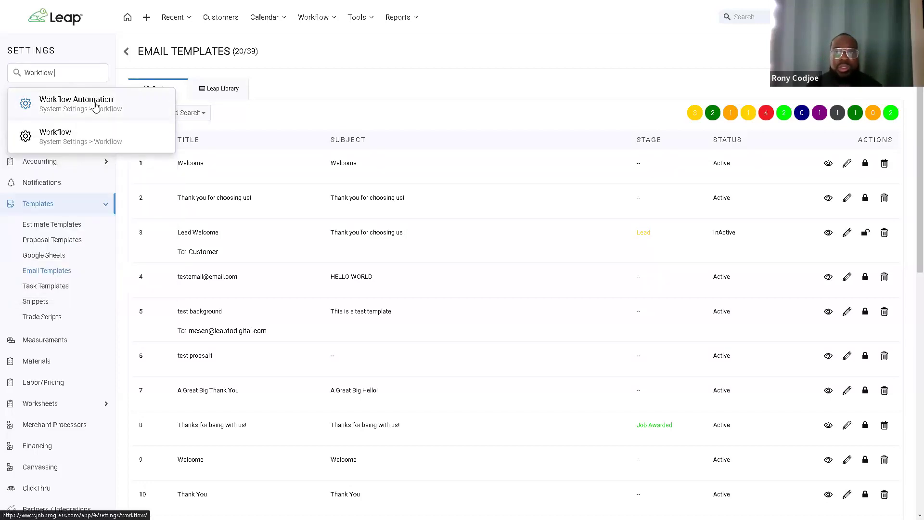
{"action": "left_click", "coordinate": [95, 105]}
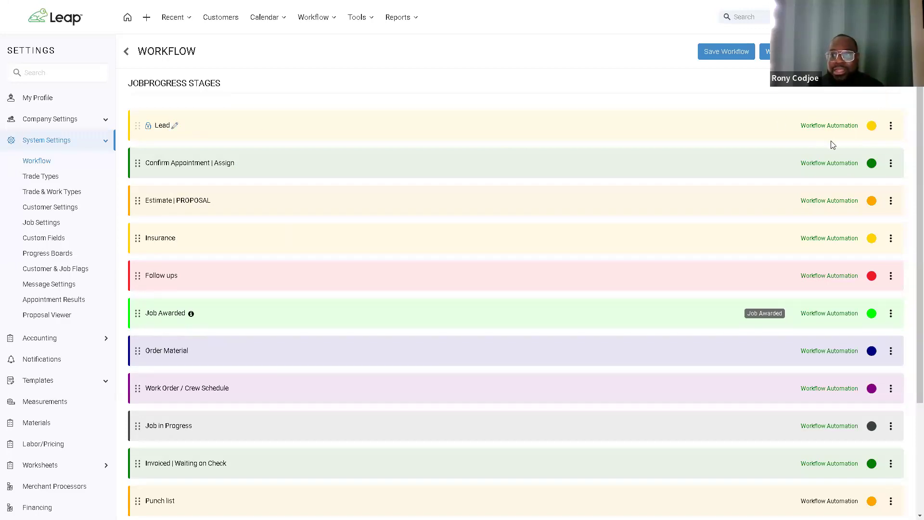
{"action": "left_click", "coordinate": [829, 126]}
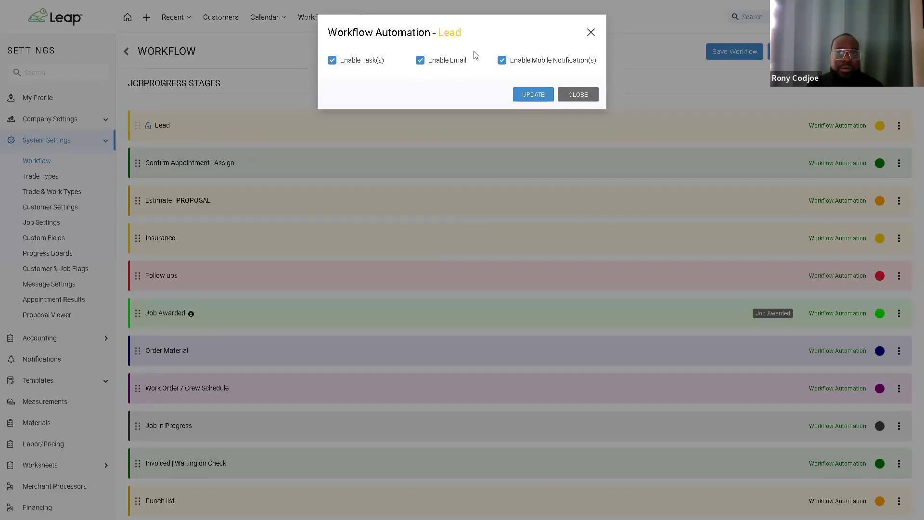
{"action": "left_click", "coordinate": [570, 100]}
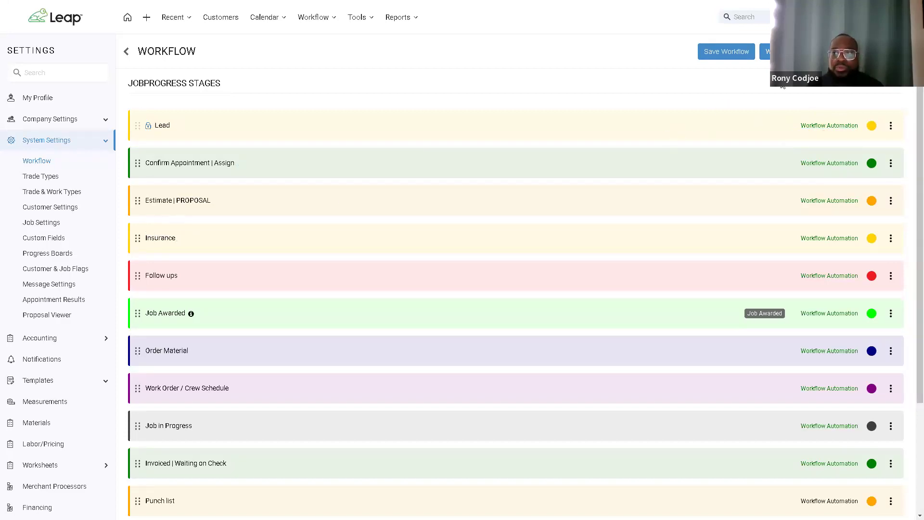
{"action": "left_click", "coordinate": [799, 51]}
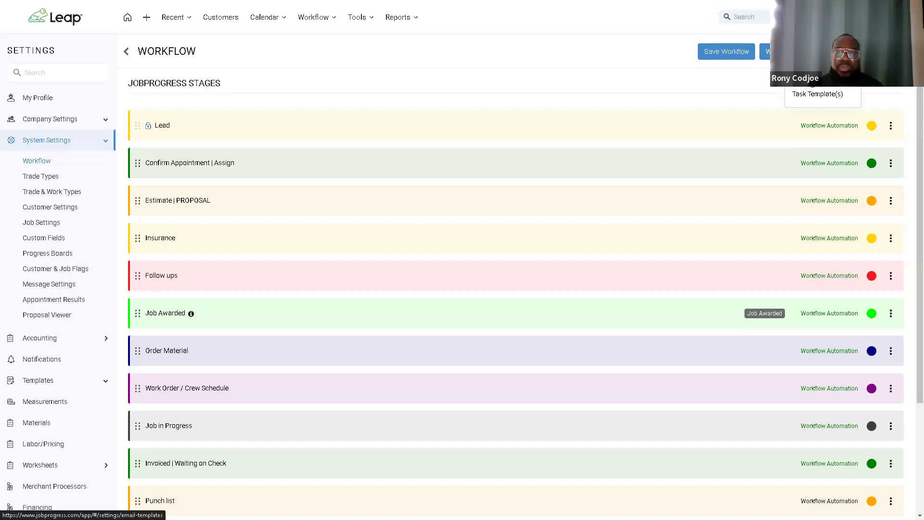
{"action": "left_click", "coordinate": [813, 87]}
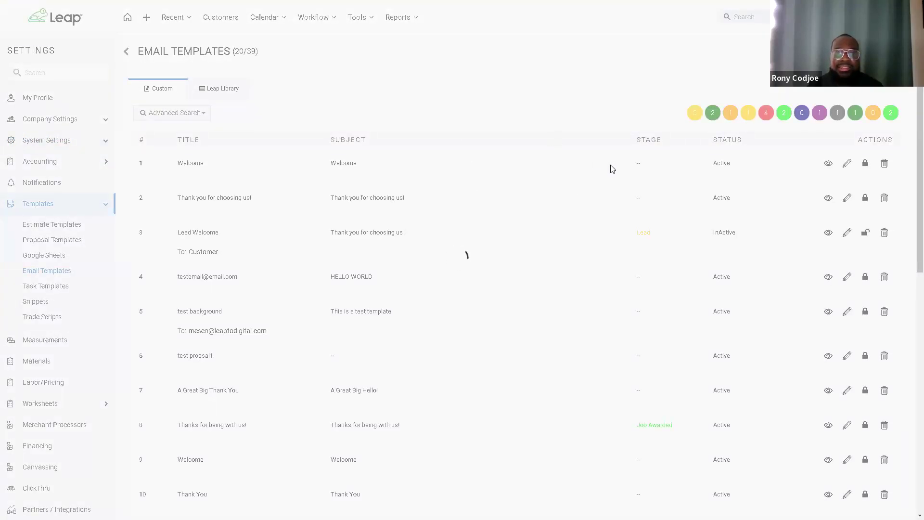
Step: Note the first Welcome template's empty stage and open it for editing
{"action": "left_click_drag", "start_coordinate": [634, 169], "coordinate": [651, 169]}
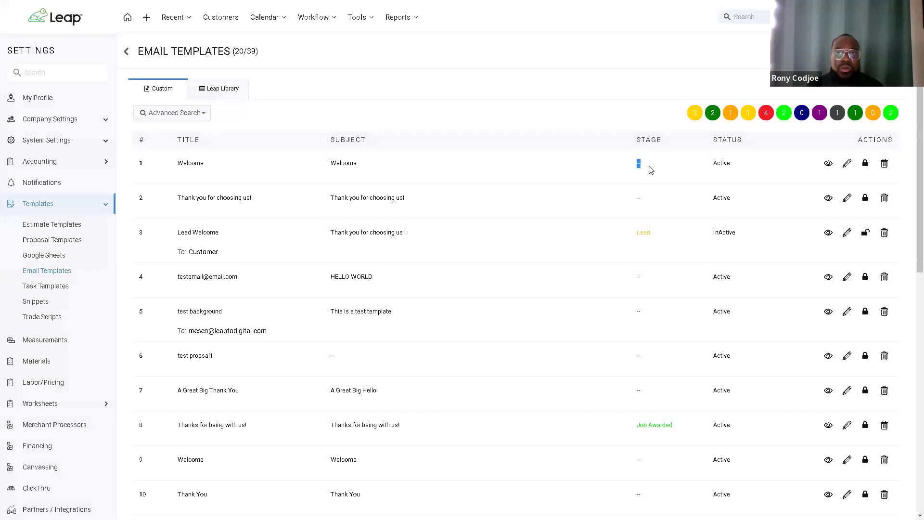
{"action": "left_click", "coordinate": [619, 137]}
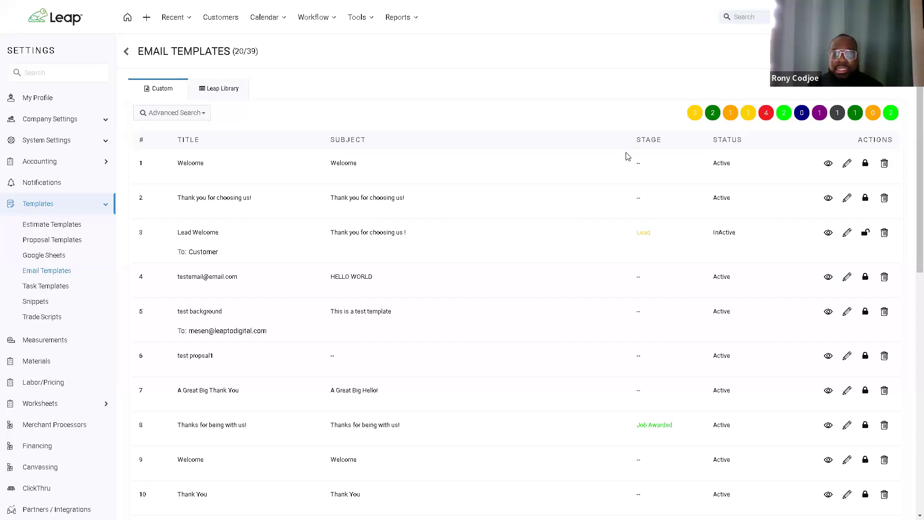
{"action": "left_click_drag", "start_coordinate": [632, 166], "coordinate": [647, 165]}
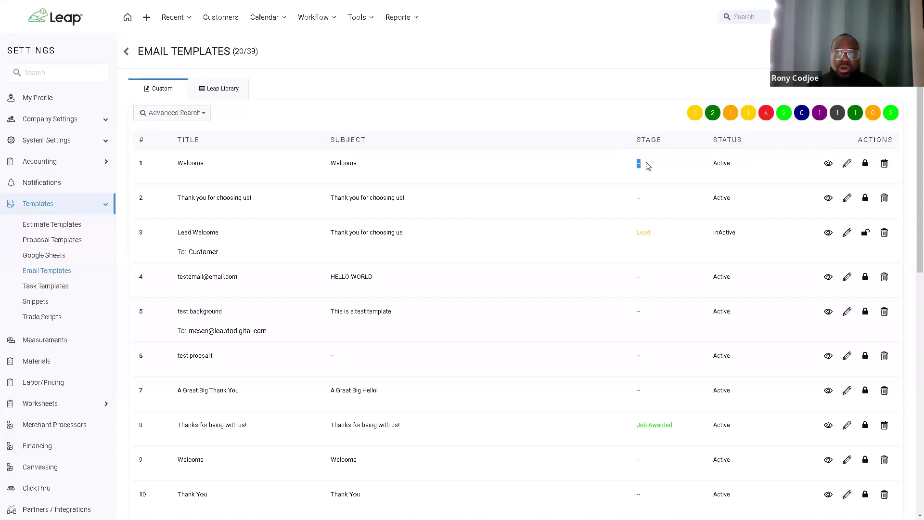
{"action": "left_click", "coordinate": [847, 164]}
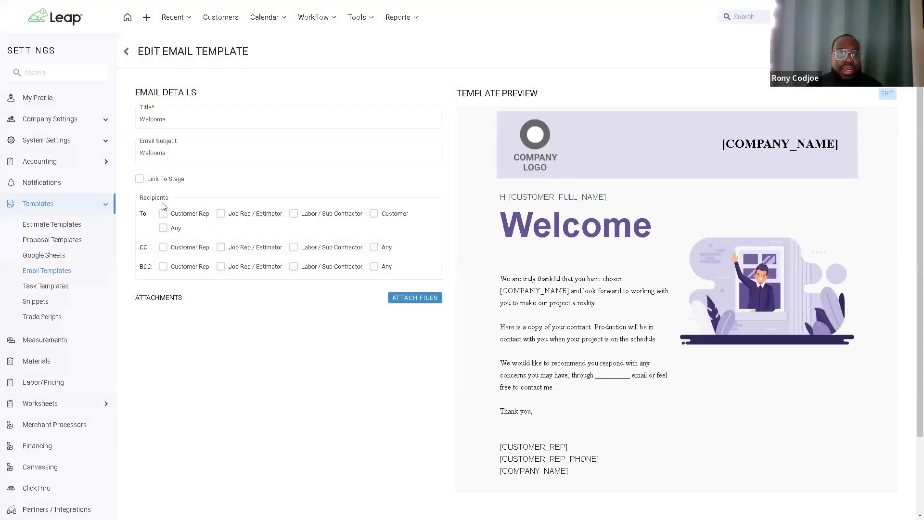
Step: Link the Welcome template to the Lead stage and make the Customer the recipient
{"action": "left_click", "coordinate": [140, 179]}
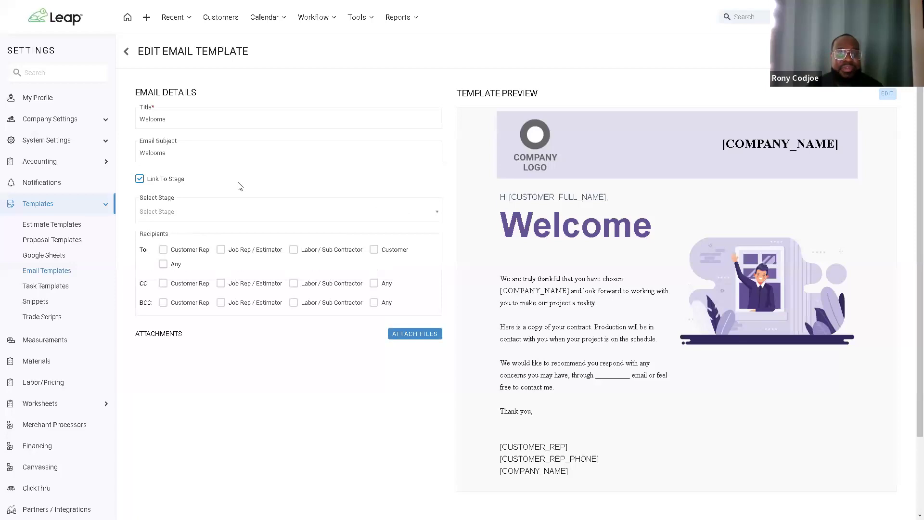
{"action": "left_click", "coordinate": [302, 213]}
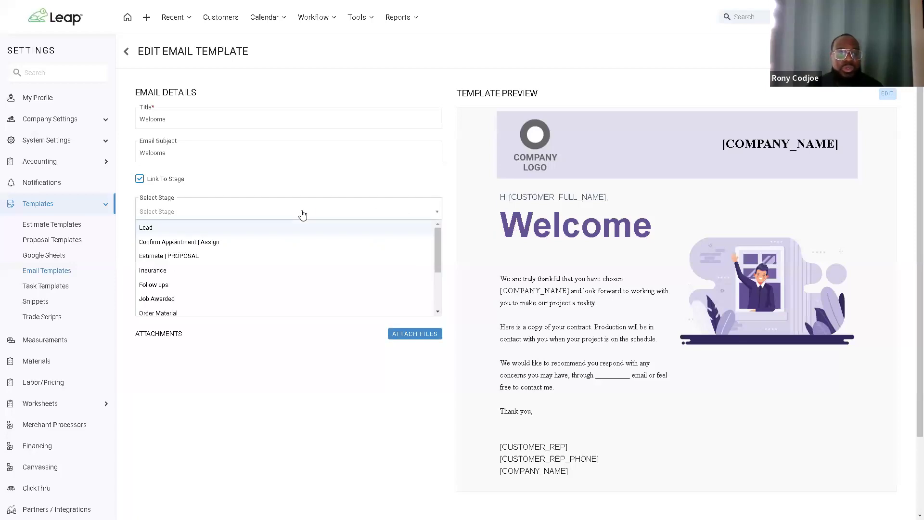
{"action": "left_click", "coordinate": [286, 228]}
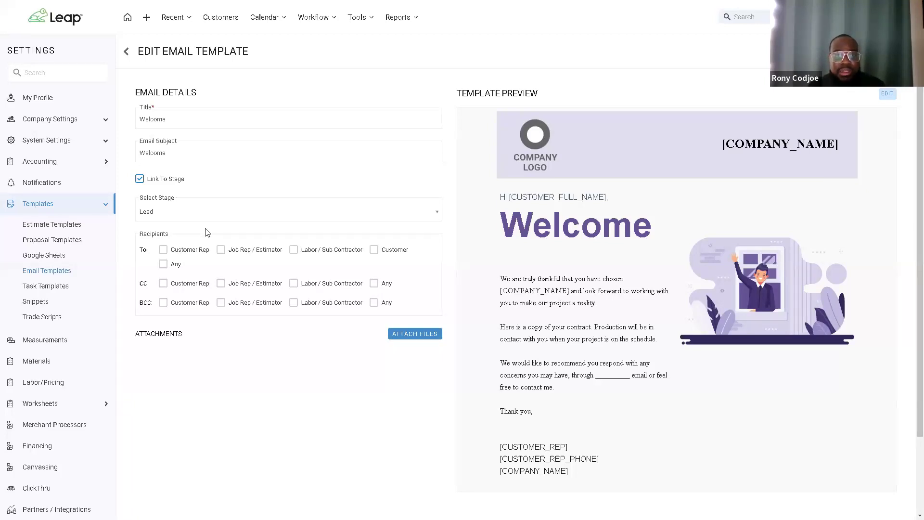
{"action": "left_click", "coordinate": [385, 254]}
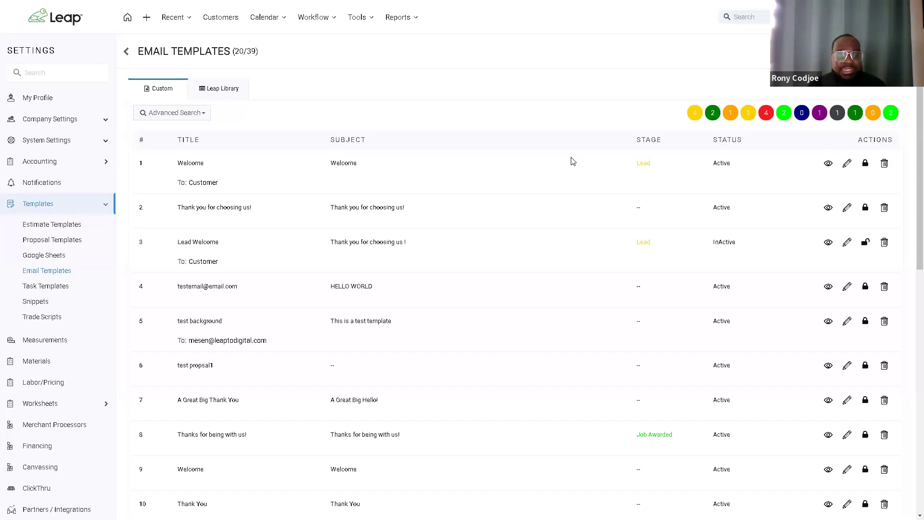
Step: Load all 39 templates with LOAD MORE, then start a new email template
{"action": "scroll", "coordinate": [596, 173], "scroll_direction": "down", "scroll_amount": 6}
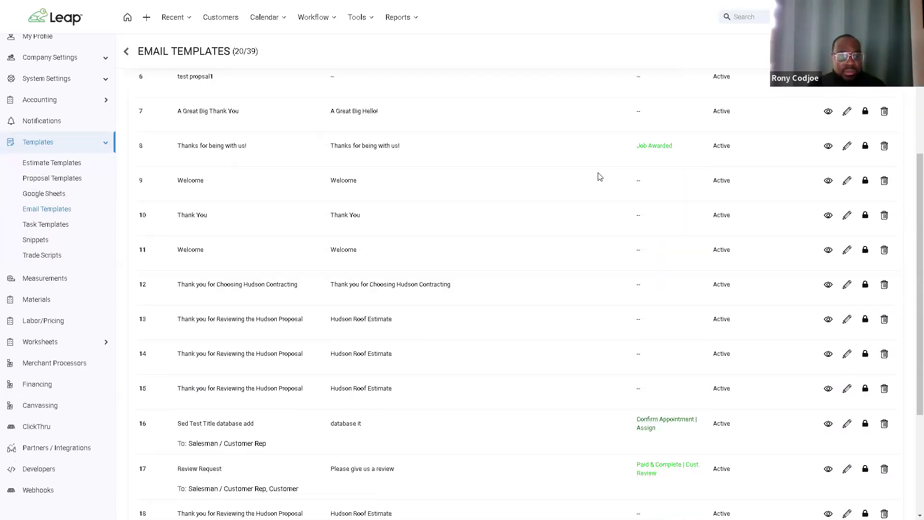
{"action": "scroll", "coordinate": [599, 177], "scroll_direction": "down", "scroll_amount": 4}
{"action": "left_click", "coordinate": [531, 445]}
{"action": "scroll", "coordinate": [542, 287], "scroll_direction": "down", "scroll_amount": 3}
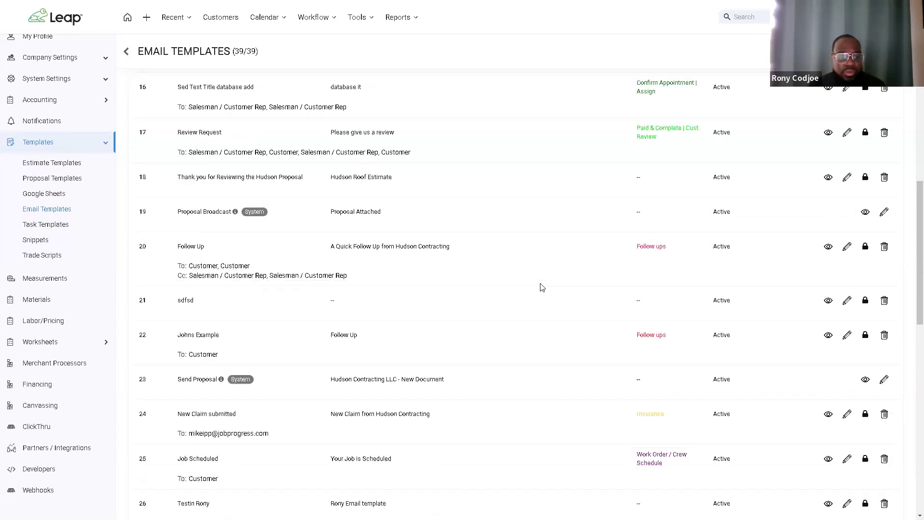
{"action": "scroll", "coordinate": [558, 284], "scroll_direction": "up", "scroll_amount": 15}
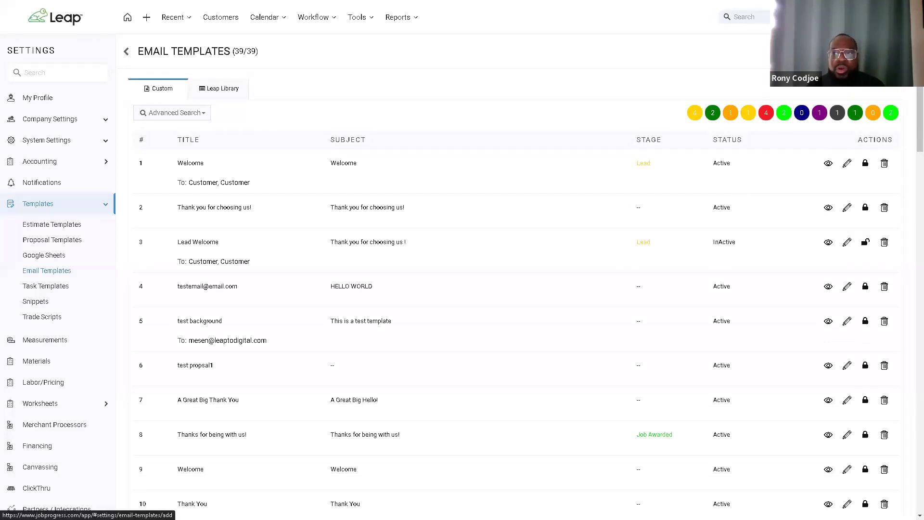
{"action": "left_click", "coordinate": [895, 51]}
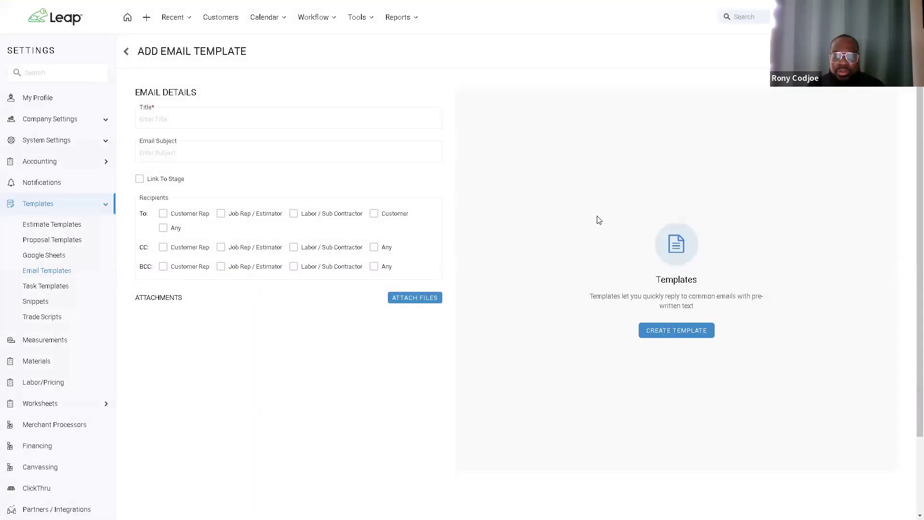
Step: Open the email designer and add a company header with a text section below it
{"action": "left_click", "coordinate": [662, 331]}
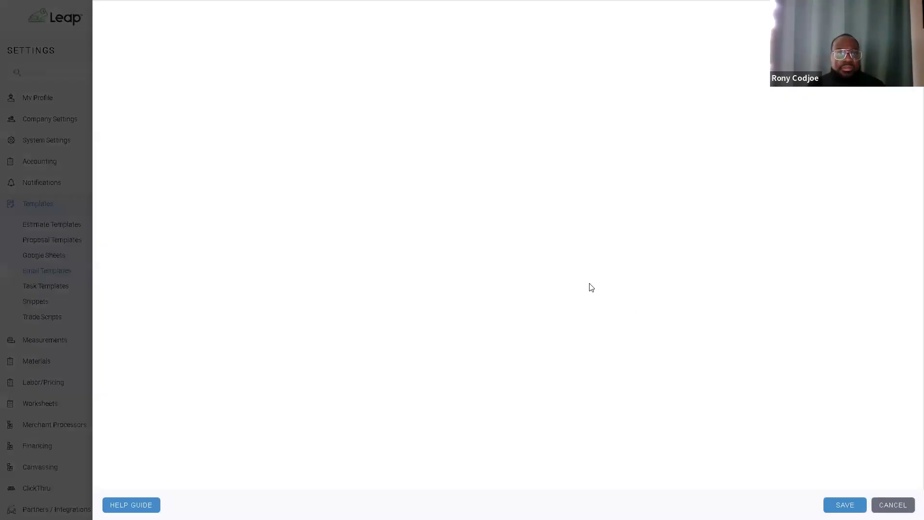
{"action": "left_click_drag", "start_coordinate": [876, 269], "coordinate": [515, 163]}
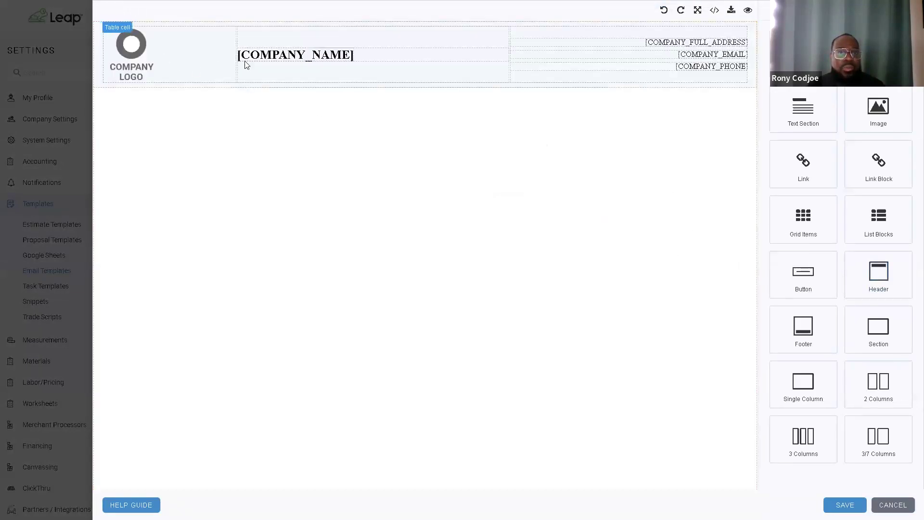
{"action": "left_click_drag", "start_coordinate": [774, 126], "coordinate": [534, 185]}
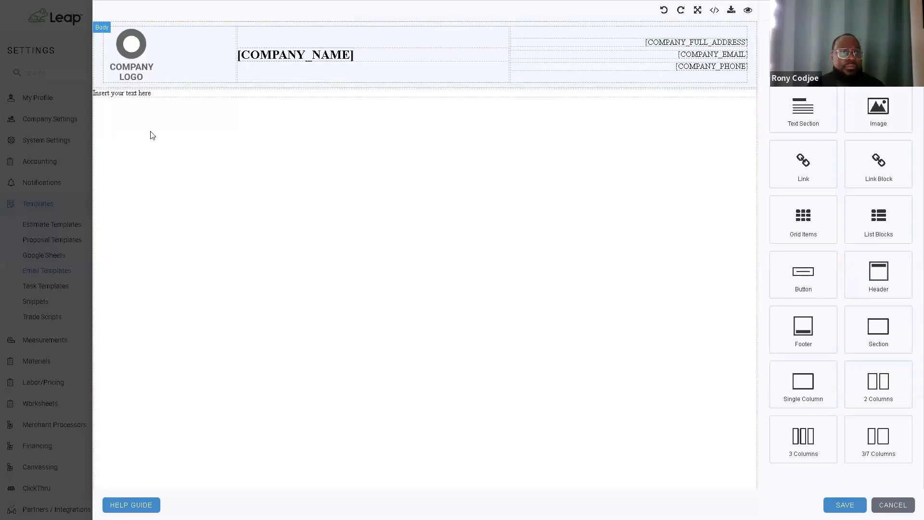
Step: Write 'Hi [CUSTOMER_FULL_NAME]' and a new line 'You have an appointment set for'
{"action": "triple_click", "coordinate": [134, 94]}
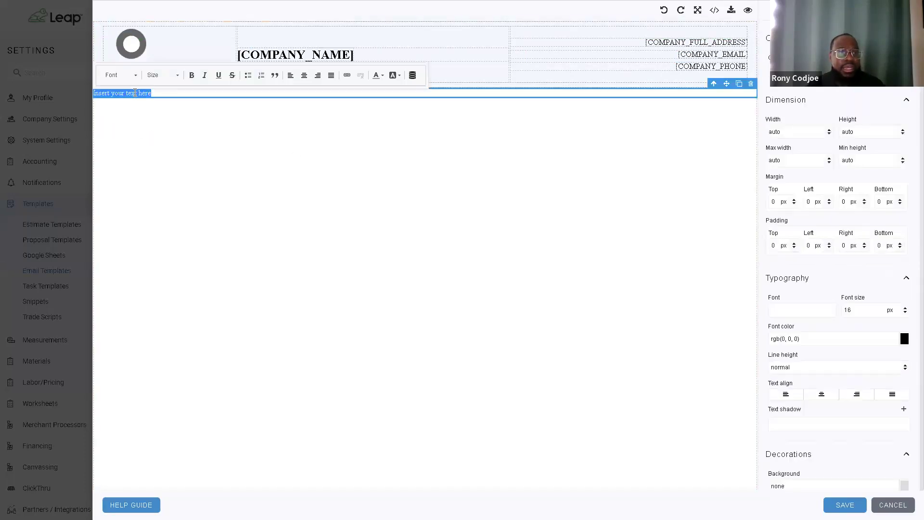
{"action": "type", "text": "Hi"}
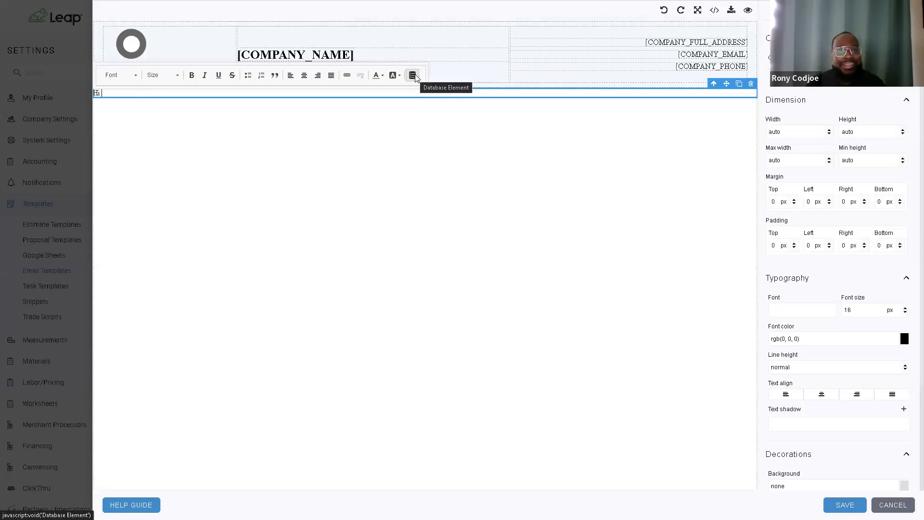
{"action": "left_click", "coordinate": [412, 75]}
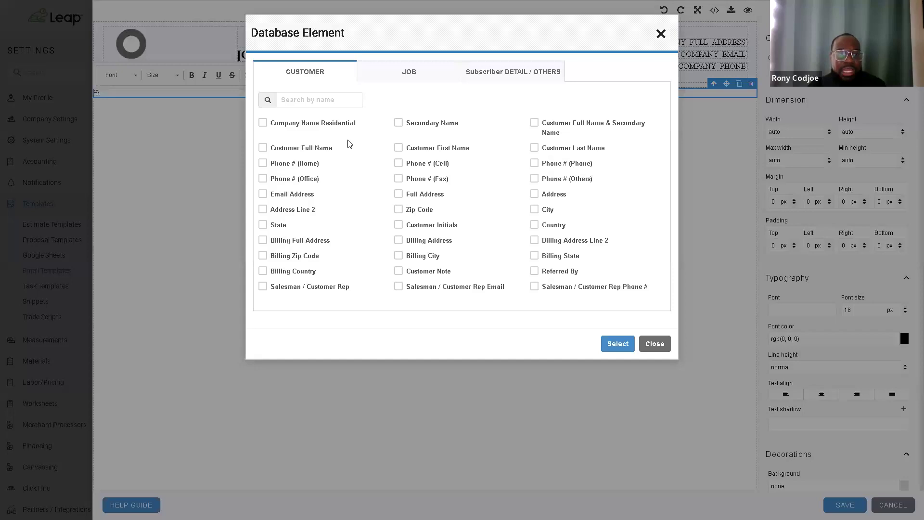
{"action": "left_click", "coordinate": [263, 148]}
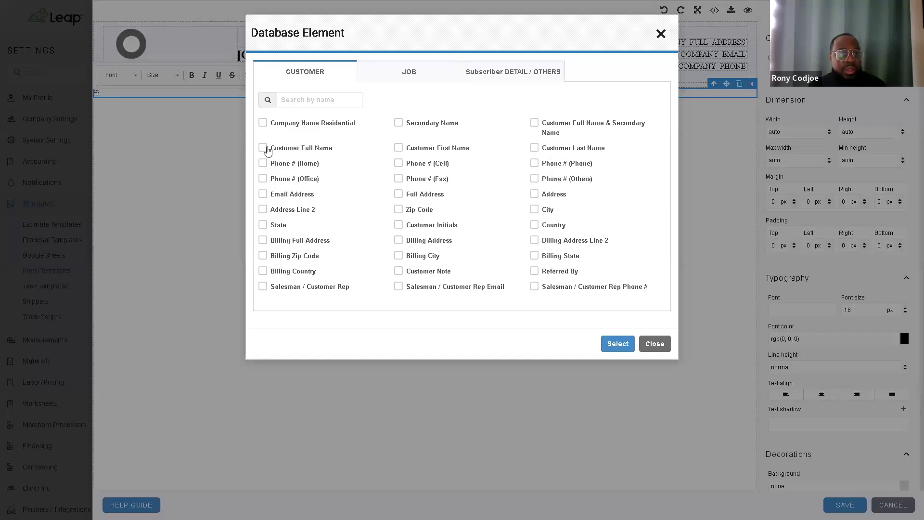
{"action": "left_click", "coordinate": [616, 343]}
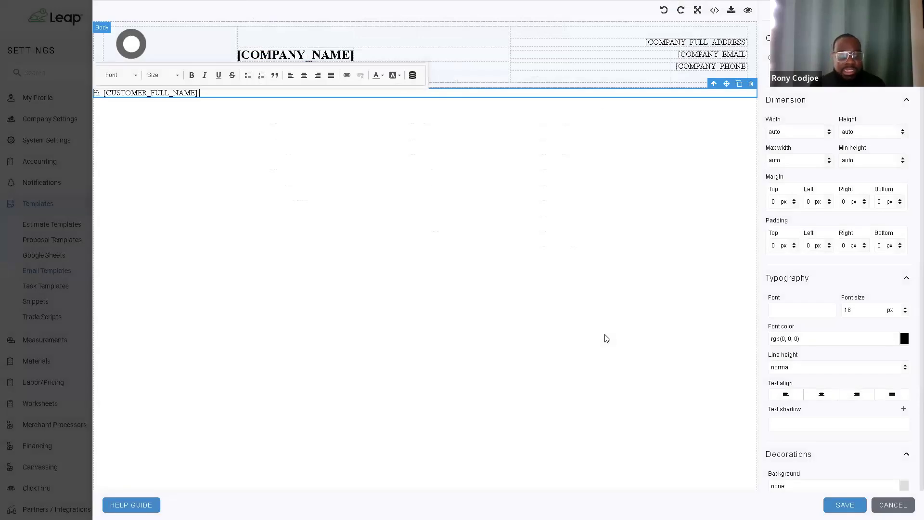
{"action": "key", "text": "Return"}
{"action": "key", "text": "Return"}
{"action": "key", "text": "Return"}
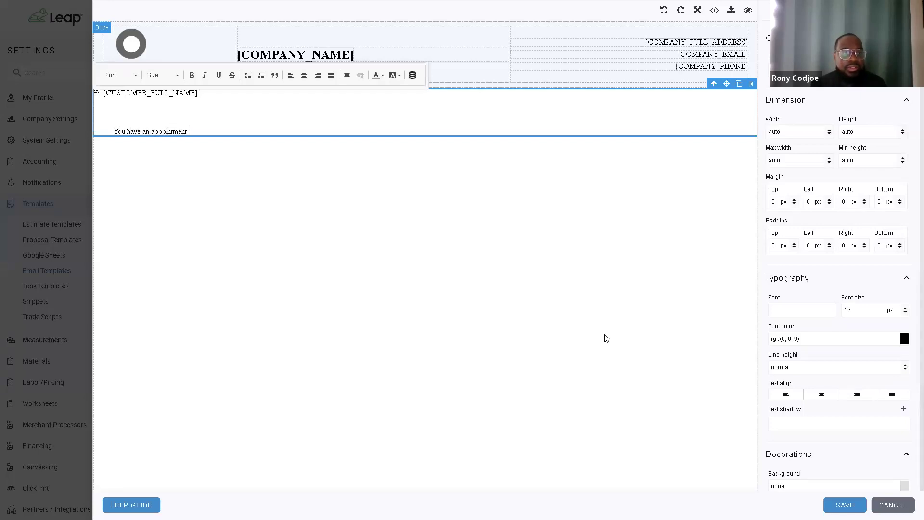
{"action": "type", "text": "for"}
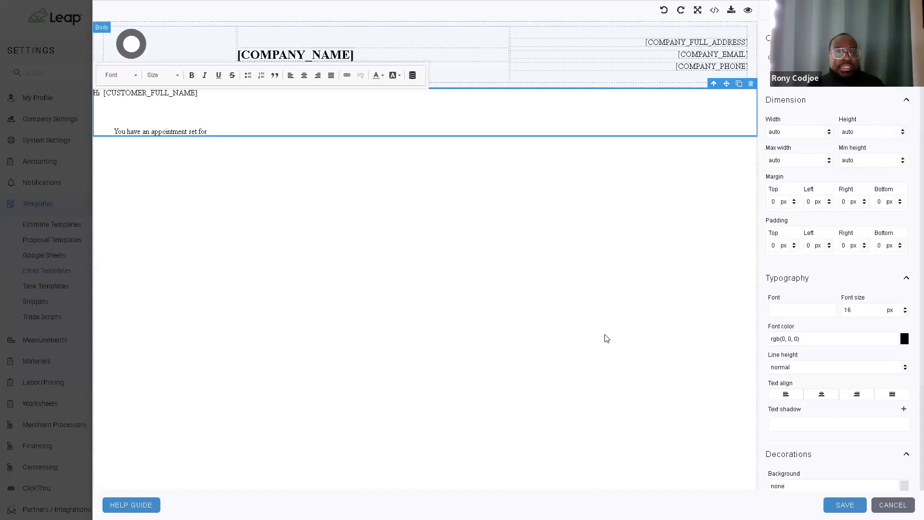
Step: Append the JOB field Appointment Start Date (Upcoming) to the line and save the body
{"action": "left_click", "coordinate": [413, 77]}
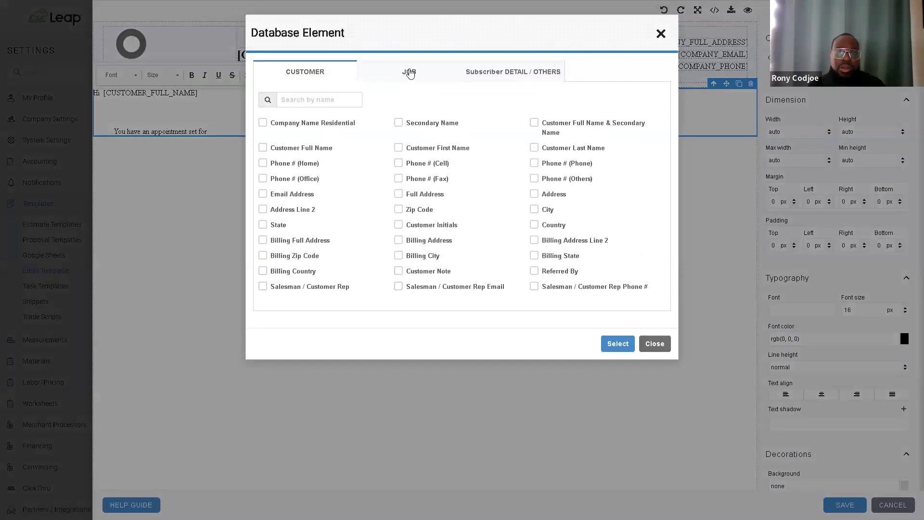
{"action": "left_click", "coordinate": [409, 73]}
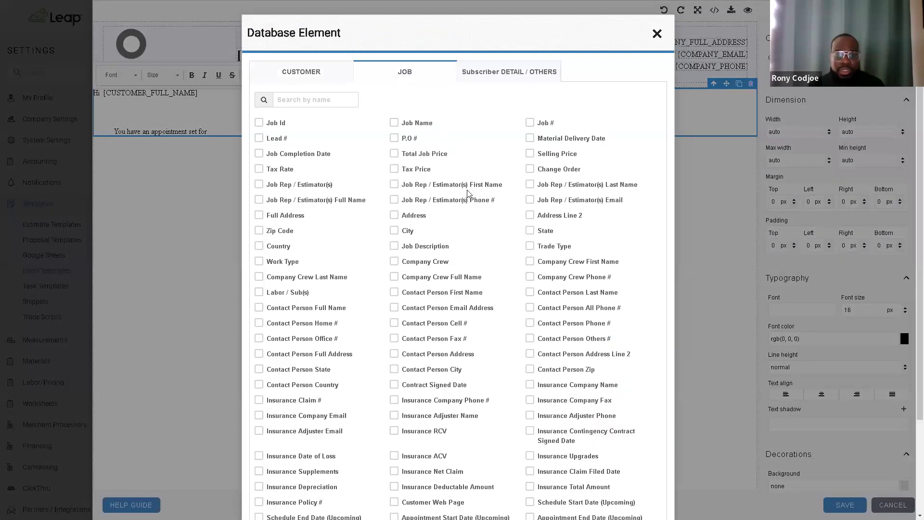
{"action": "scroll", "coordinate": [469, 195], "scroll_direction": "down", "scroll_amount": 2}
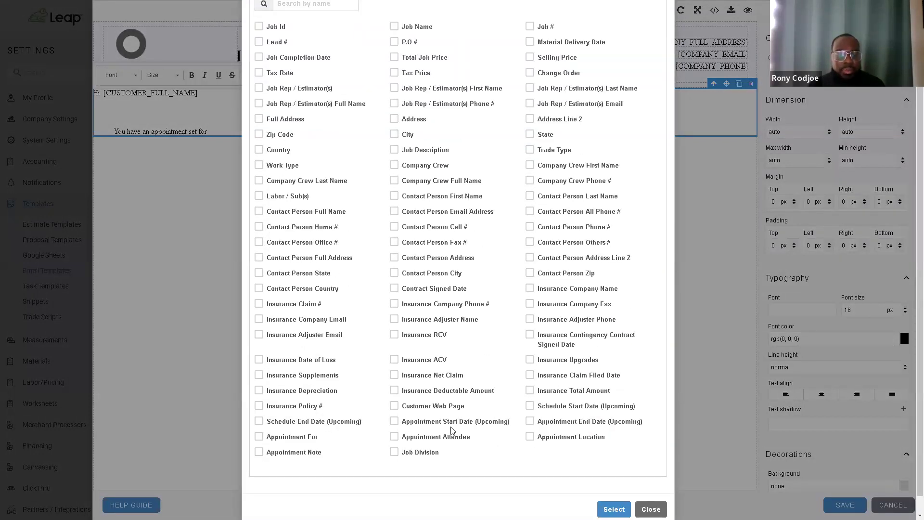
{"action": "left_click", "coordinate": [399, 423]}
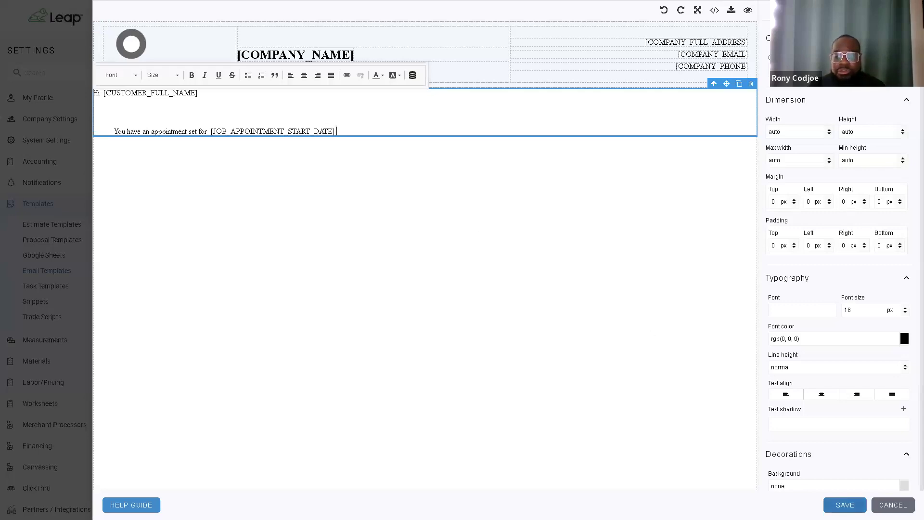
{"action": "left_click", "coordinate": [840, 506]}
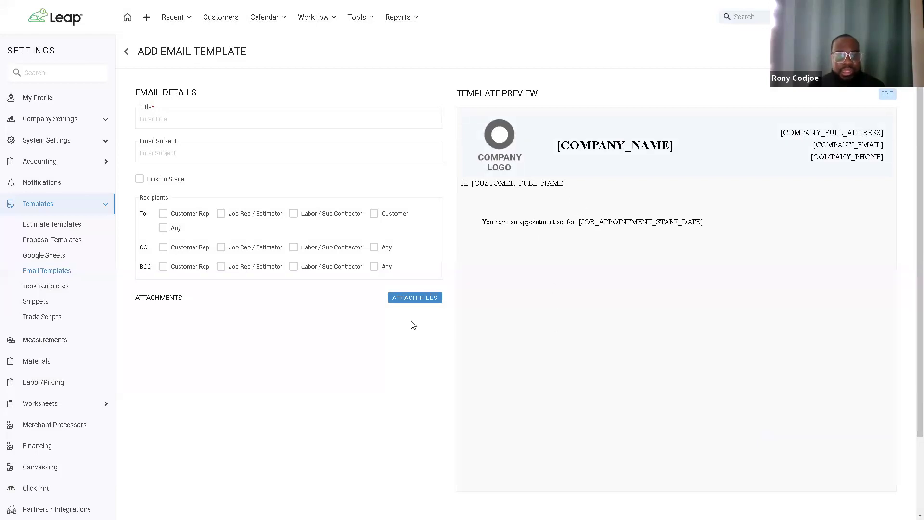
Step: Enter title 'Appointment Remainder' and subject 'Remainder of your upcoming appointment'
{"action": "left_click", "coordinate": [198, 114]}
{"action": "type", "text": "Appointment Remainder"}
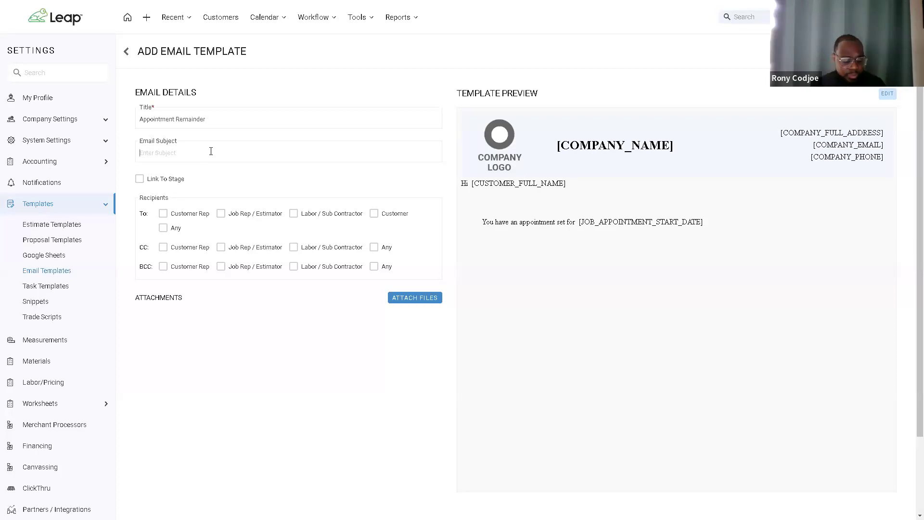
{"action": "type", "text": "Rea"}
{"action": "type", "text": "ainder of your upcoming appointment"}
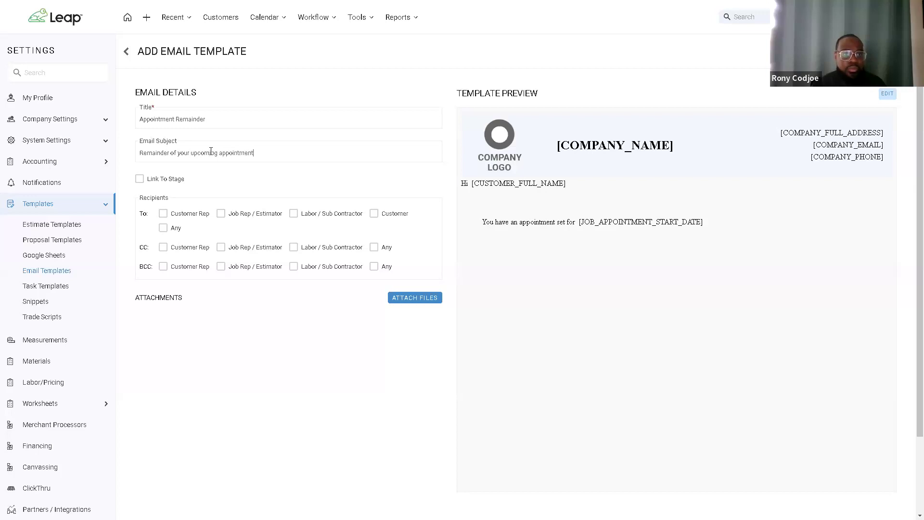
Step: Link the template to Confirm Appointment | Assign with Customer as recipient, and save
{"action": "left_click", "coordinate": [140, 181]}
{"action": "left_click", "coordinate": [175, 211]}
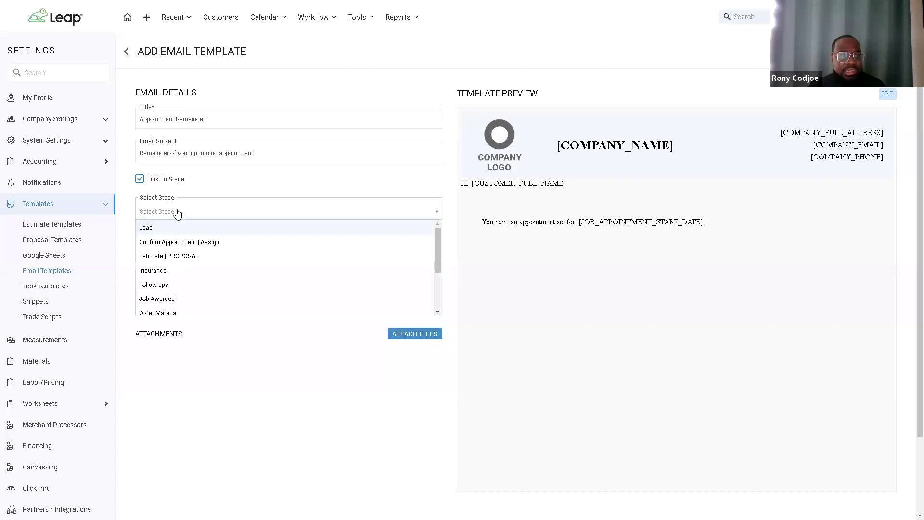
{"action": "left_click", "coordinate": [173, 243]}
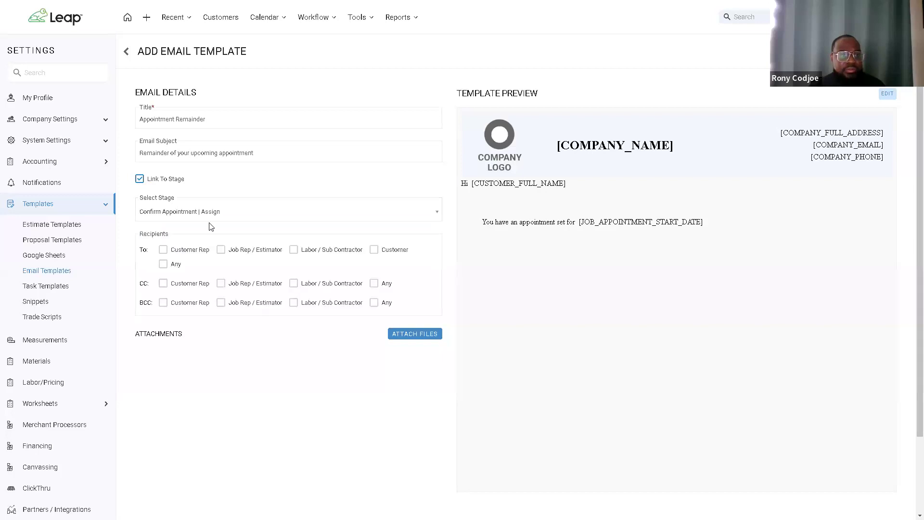
{"action": "left_click", "coordinate": [373, 250]}
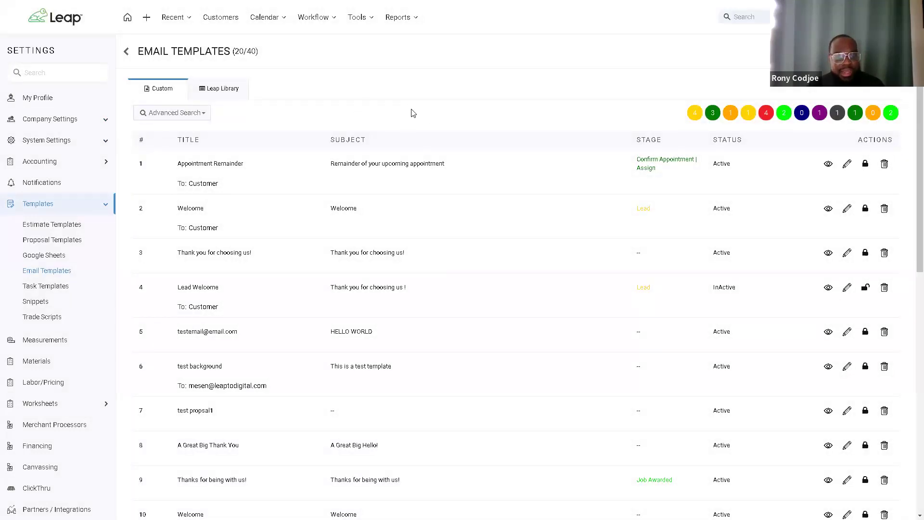
Step: Open the test job from Recent, move it back to Lead, then drag it to Confirm Appointment | Assign
{"action": "left_click", "coordinate": [174, 19]}
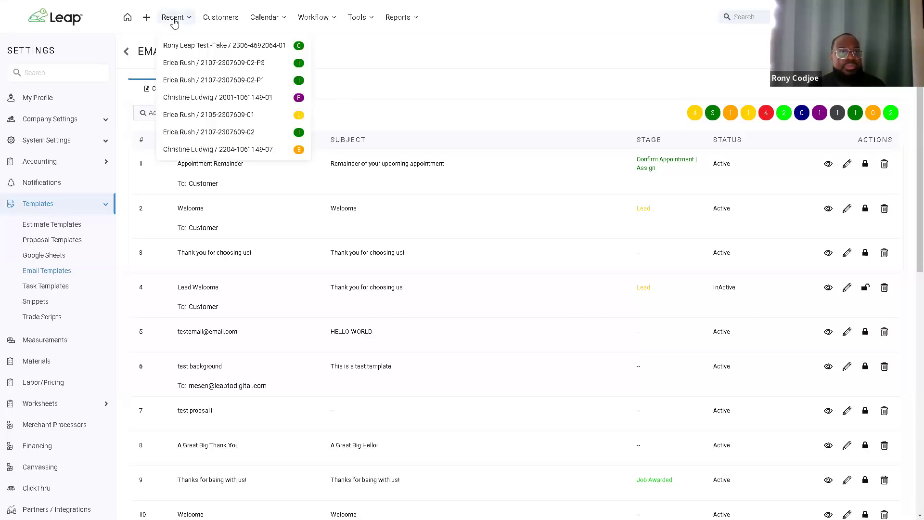
{"action": "left_click", "coordinate": [221, 50]}
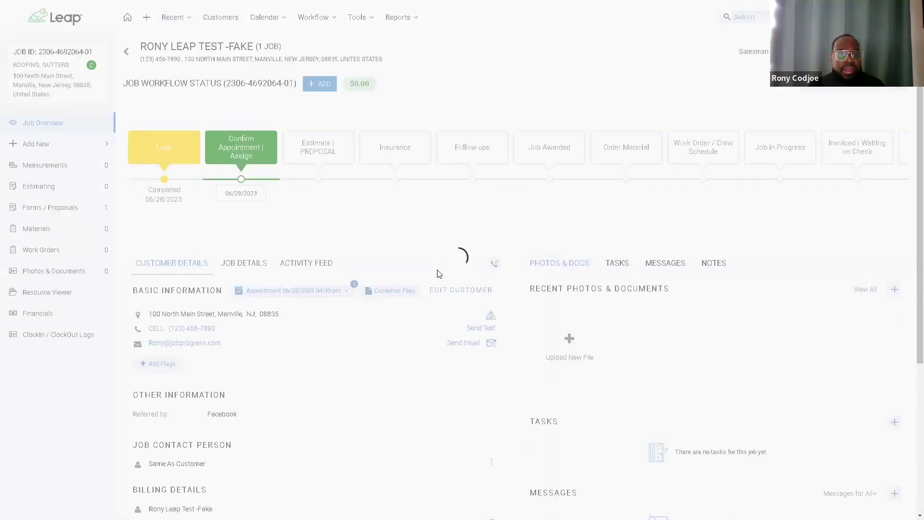
{"action": "left_click_drag", "start_coordinate": [241, 196], "coordinate": [162, 191]}
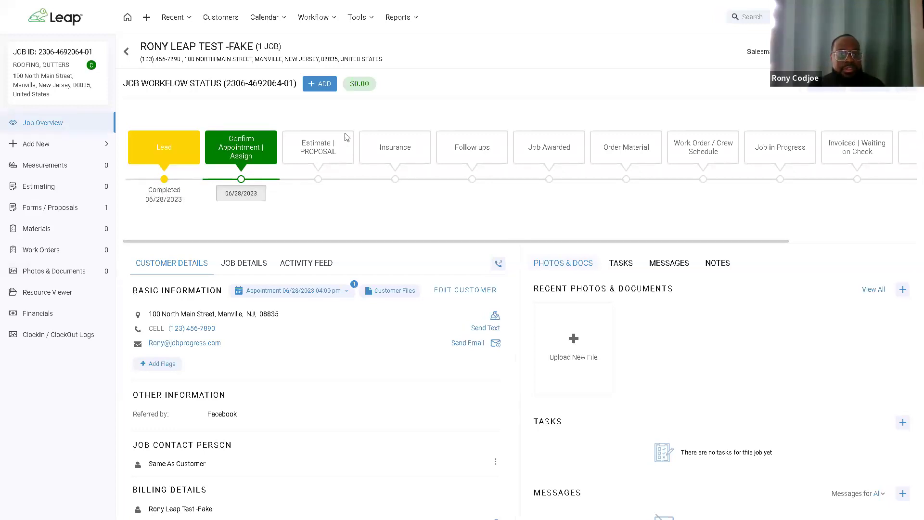
{"action": "left_click", "coordinate": [533, 86]}
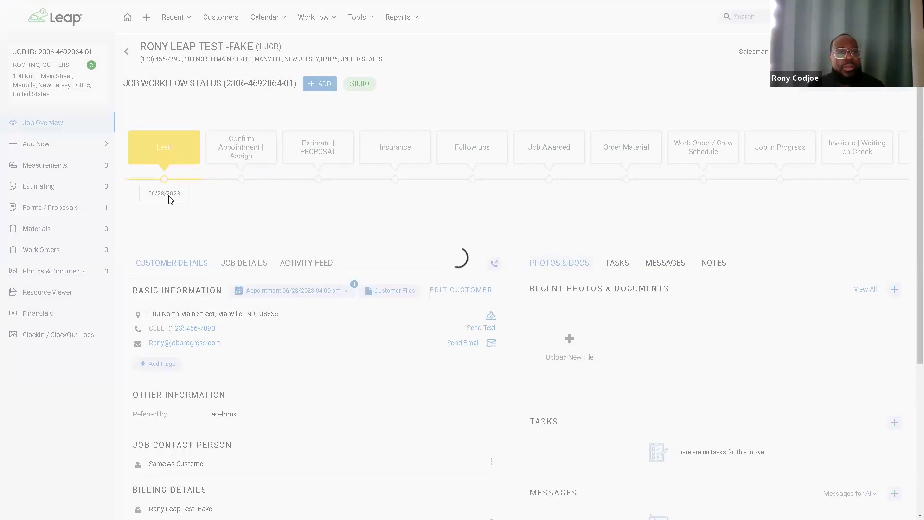
{"action": "left_click_drag", "start_coordinate": [166, 193], "coordinate": [265, 197]}
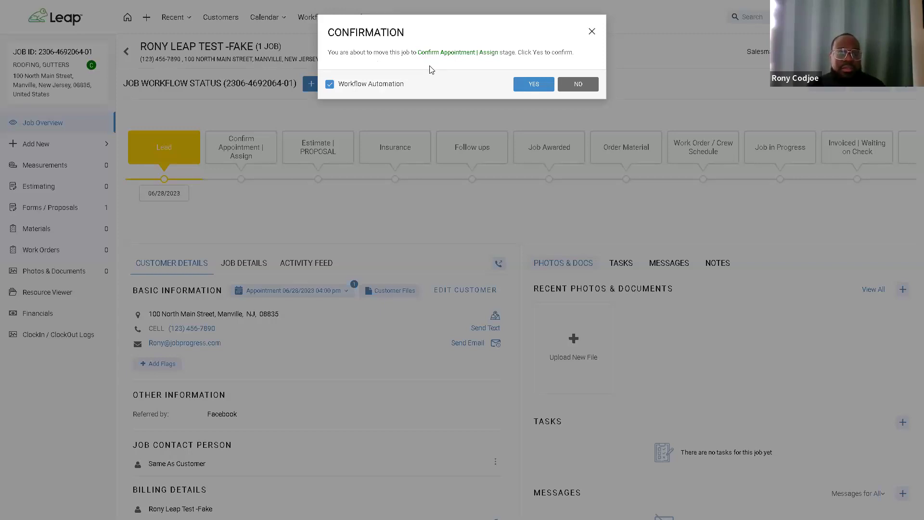
Step: Confirm the move, untick the Sed Test Title and Appointment emails, and open Appointment Remainder
{"action": "left_click", "coordinate": [530, 85]}
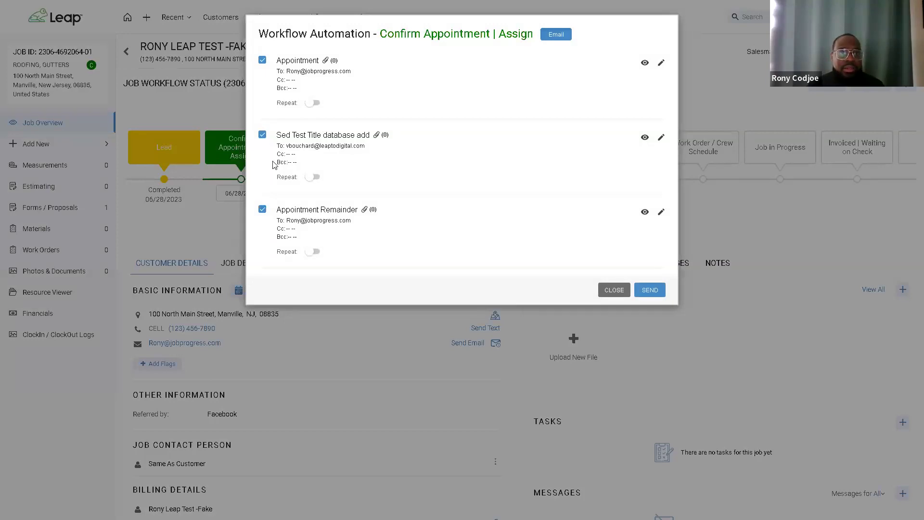
{"action": "left_click", "coordinate": [263, 135]}
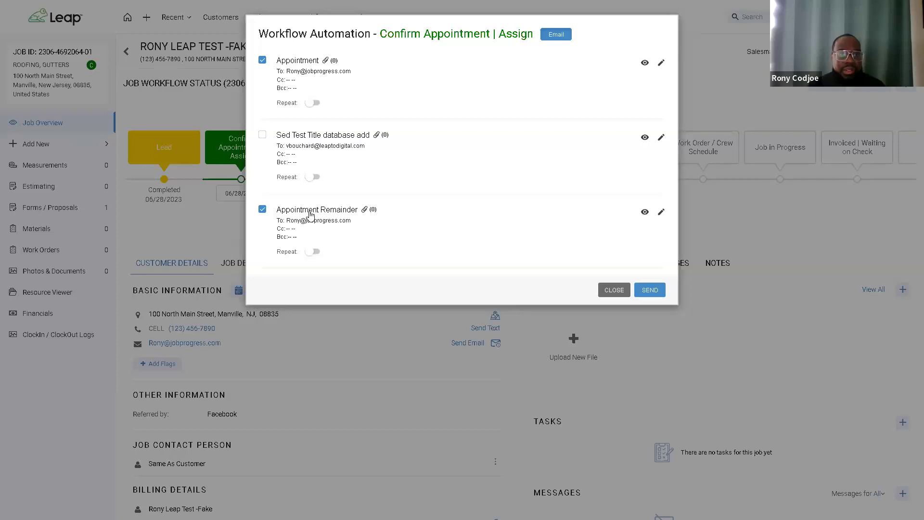
{"action": "left_click", "coordinate": [262, 60]}
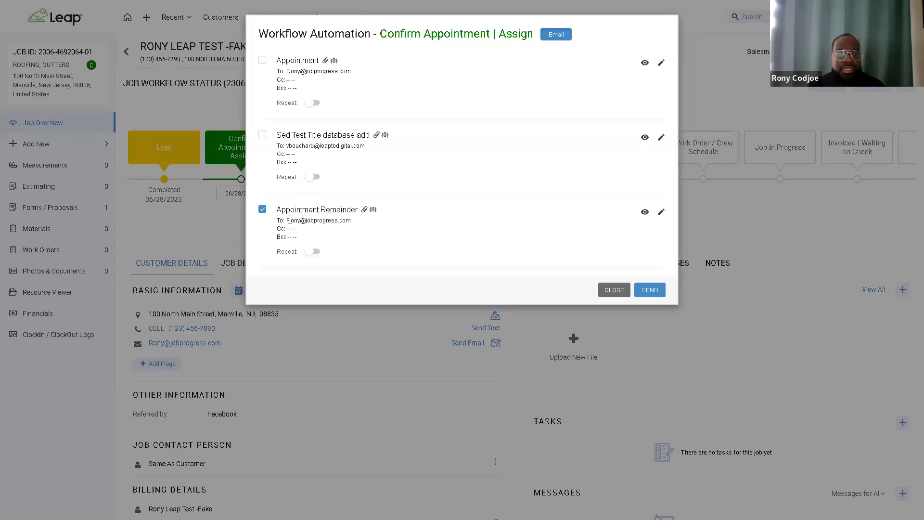
{"action": "left_click", "coordinate": [661, 212]}
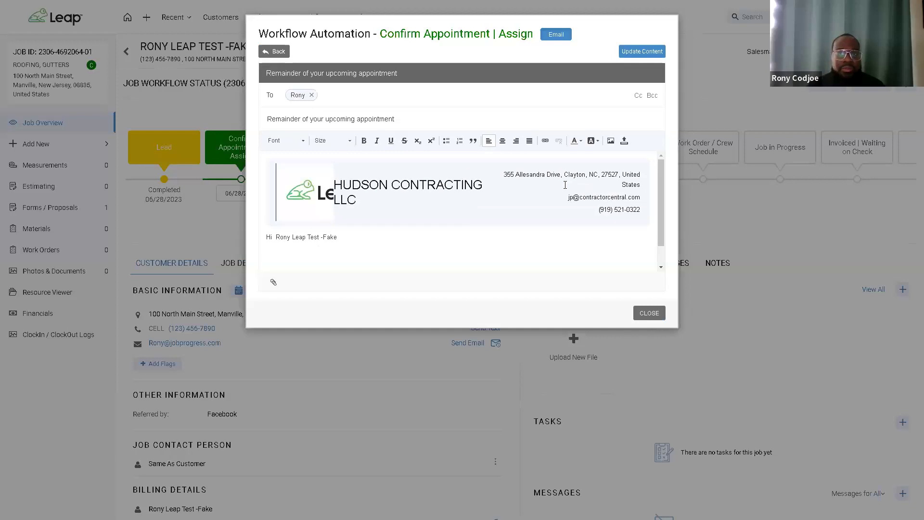
Step: Verify the filled-in customer name and 06/28/2023 04:00 pm date, then go back
{"action": "scroll", "coordinate": [564, 185], "scroll_direction": "down", "scroll_amount": 1}
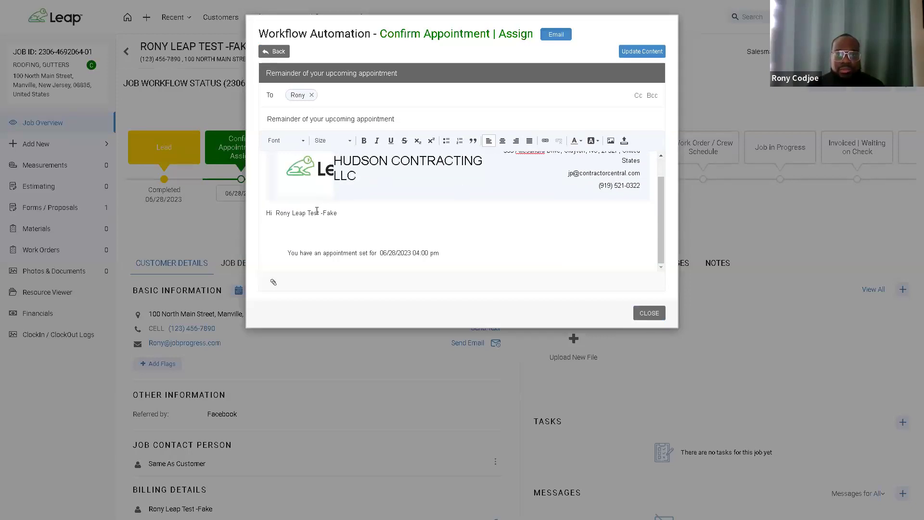
{"action": "left_click_drag", "start_coordinate": [272, 213], "coordinate": [337, 214]}
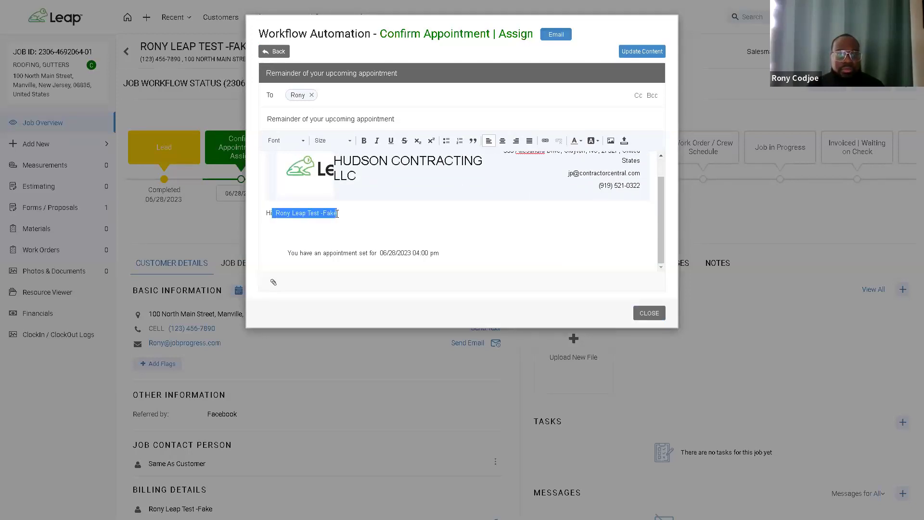
{"action": "left_click_drag", "start_coordinate": [292, 254], "coordinate": [509, 219]}
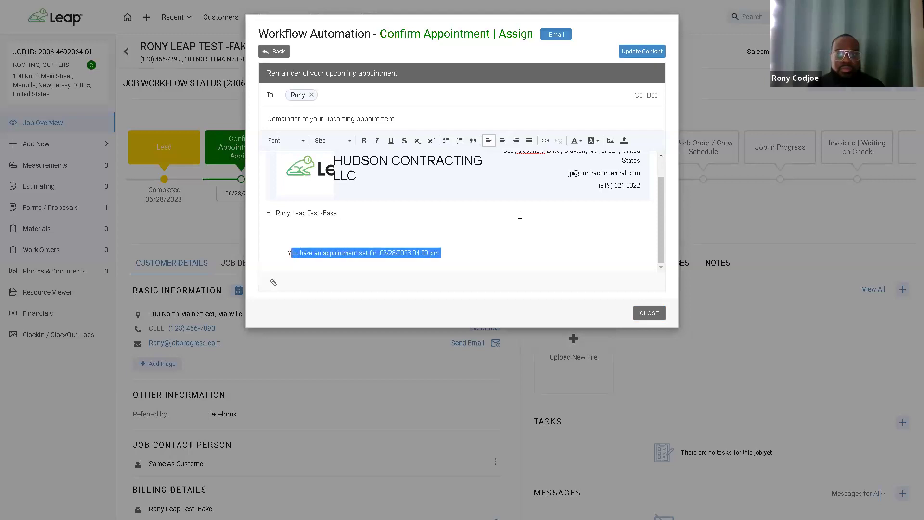
{"action": "left_click", "coordinate": [276, 52]}
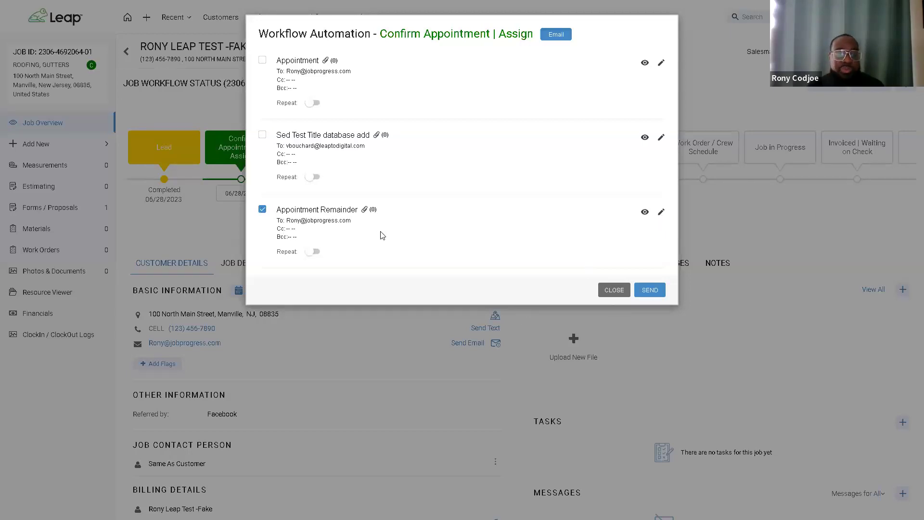
Step: Turn on Repeat for the Appointment Remainder email, then close the Workflow Automation window
{"action": "left_click", "coordinate": [310, 251]}
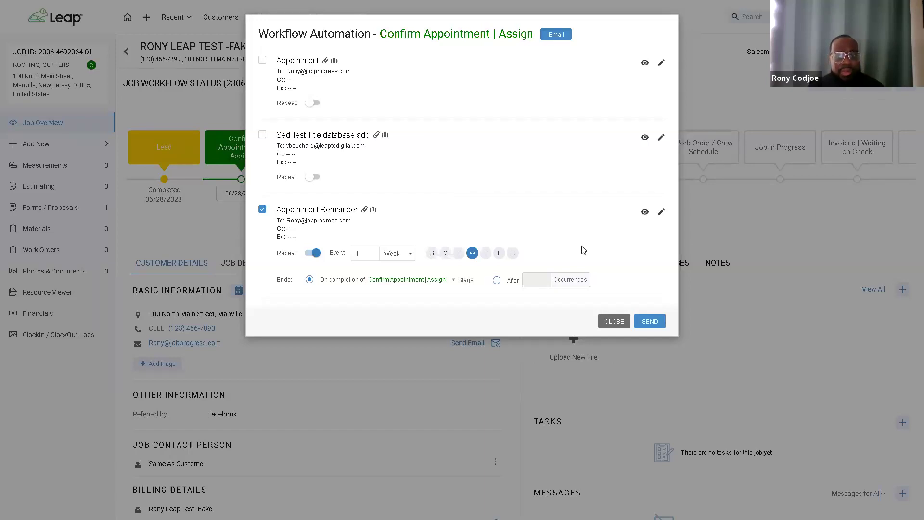
{"action": "left_click", "coordinate": [609, 319]}
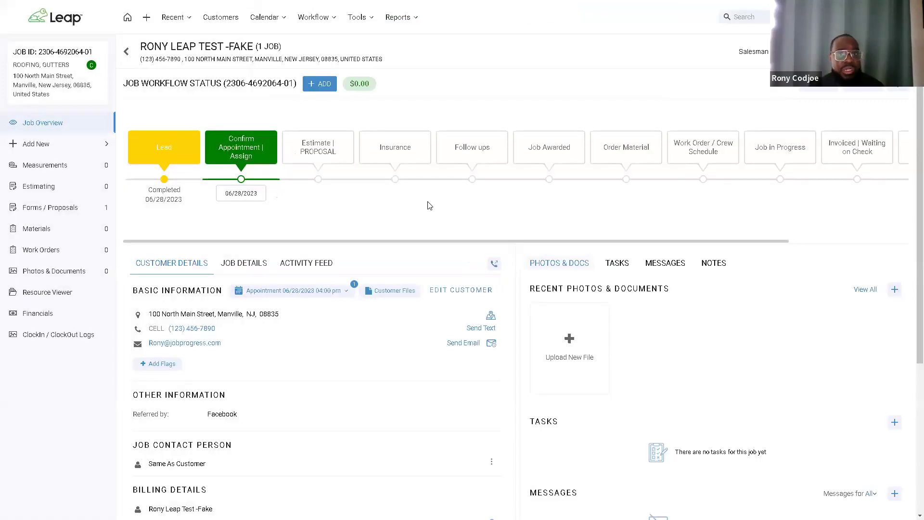
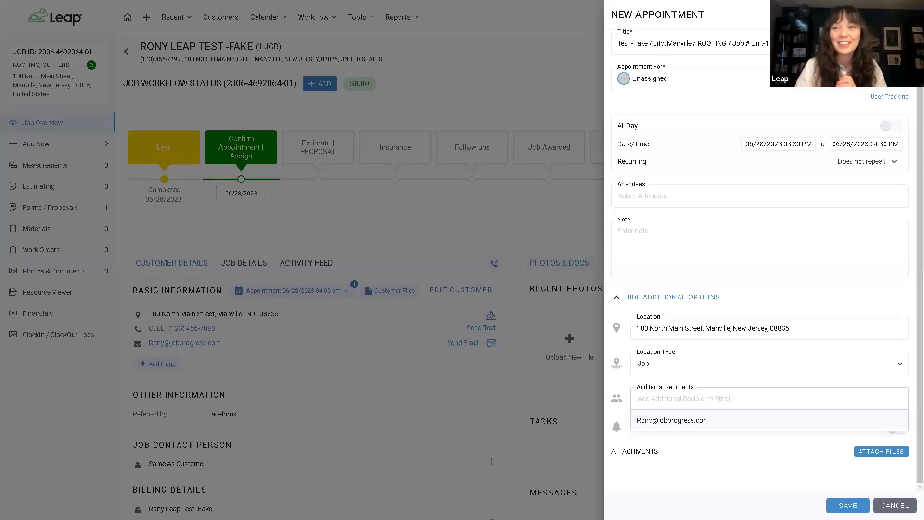
Step: Discard the new appointment form and choose Share Customer Web Page from the + ADD list
{"action": "left_click", "coordinate": [447, 98]}
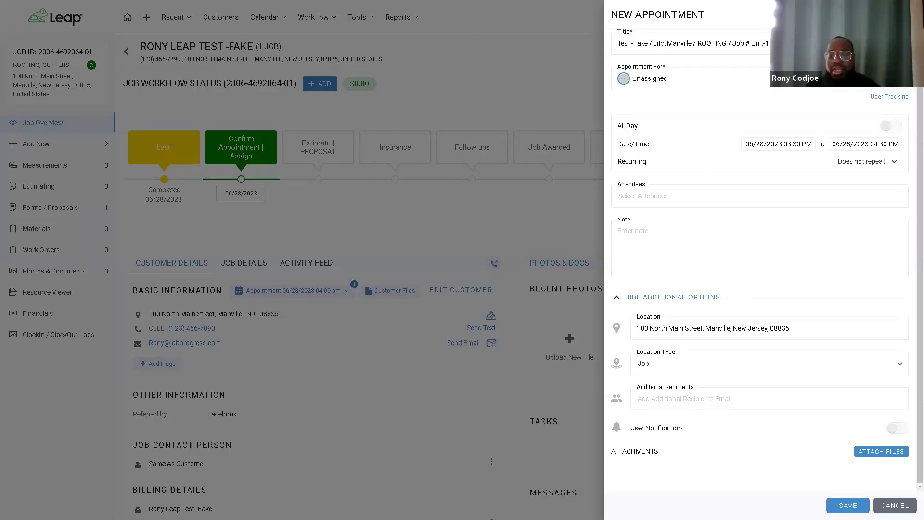
{"action": "left_click", "coordinate": [437, 202]}
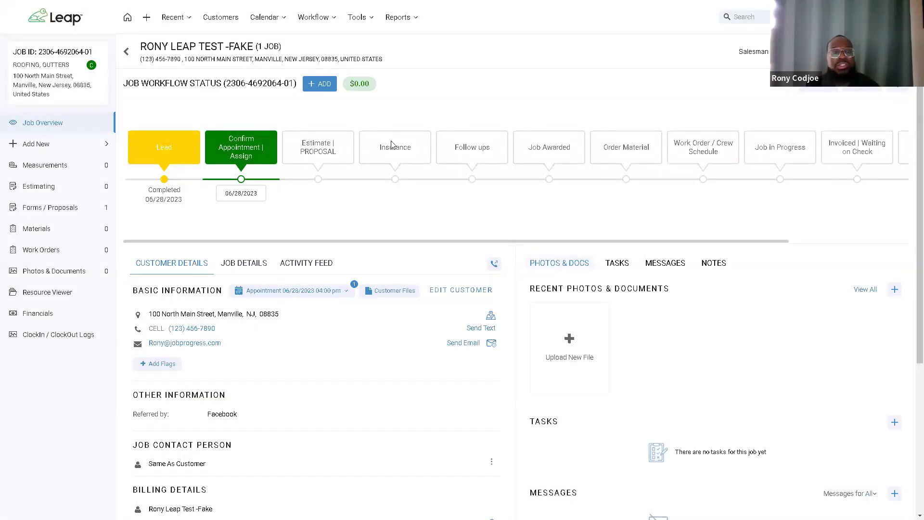
{"action": "left_click", "coordinate": [320, 84]}
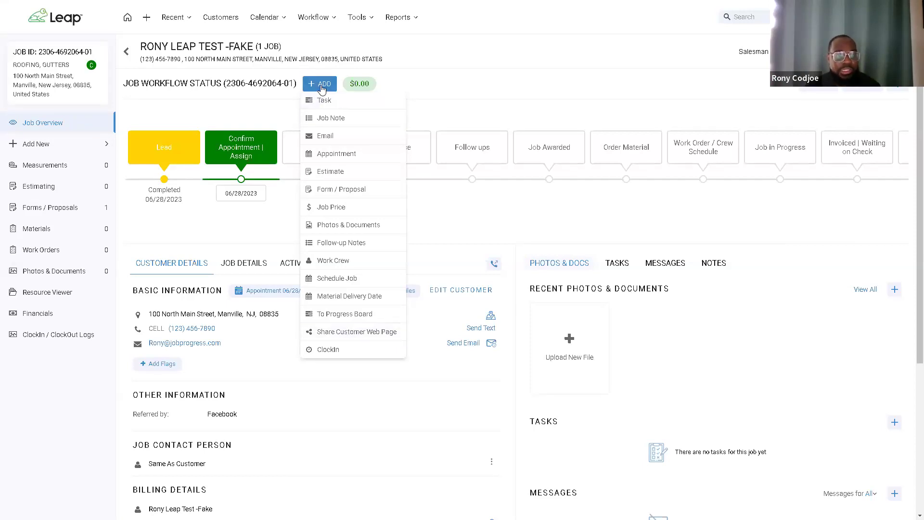
{"action": "left_click", "coordinate": [370, 333]}
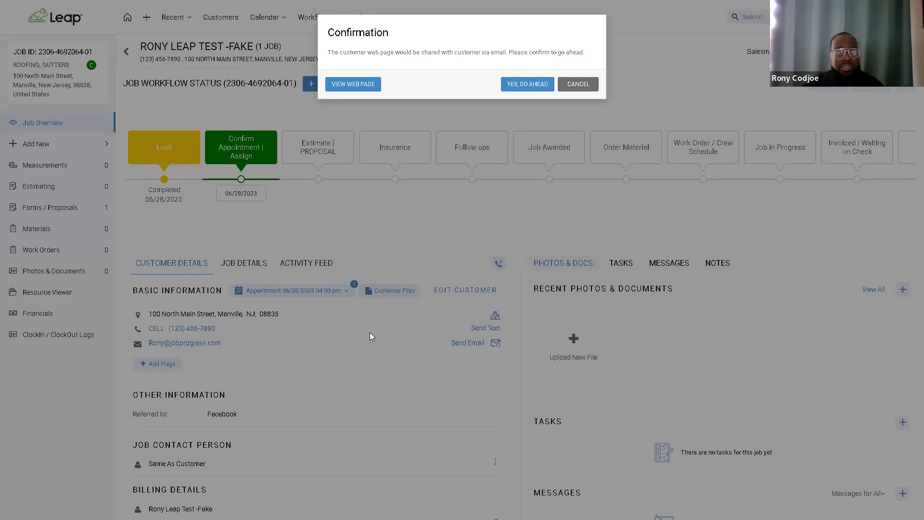
Step: Preview the customer web page in its own tab, then decline emailing it from the job overview
{"action": "left_click", "coordinate": [363, 85]}
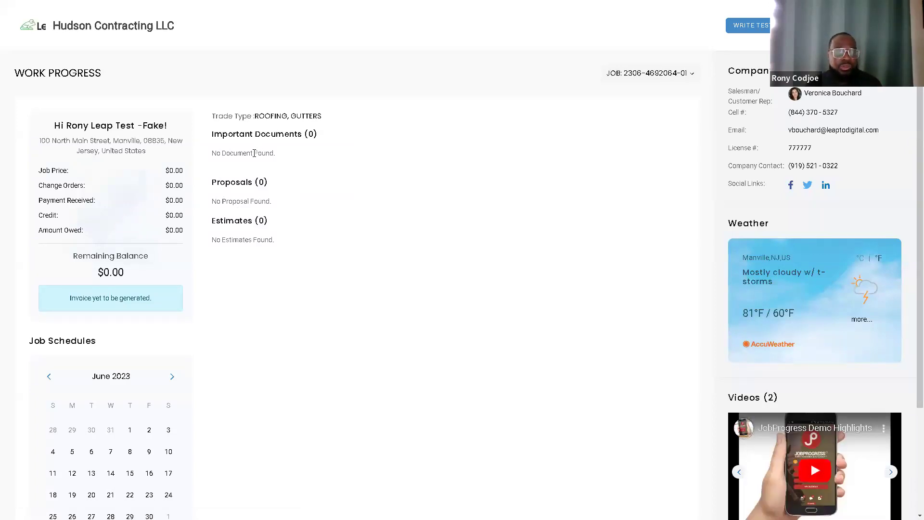
{"action": "mouse_move", "coordinate": [554, 4]}
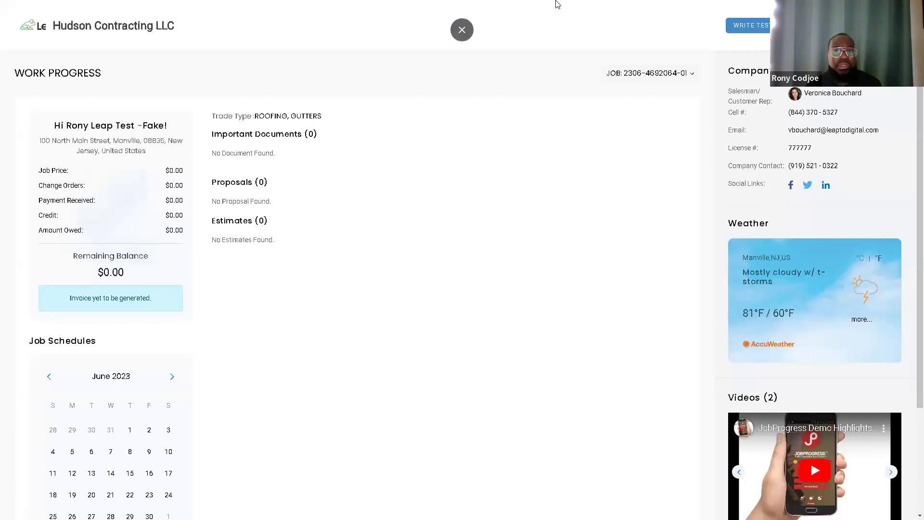
{"action": "left_click", "coordinate": [461, 33]}
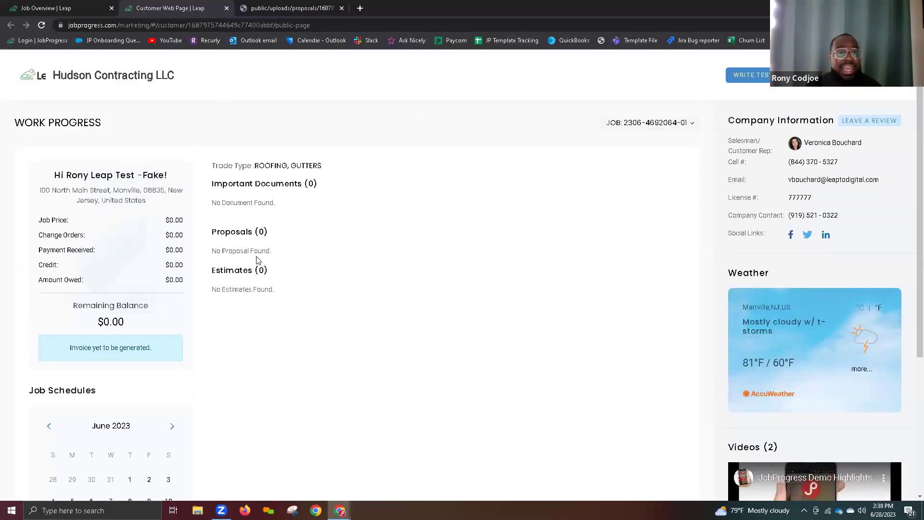
{"action": "left_click", "coordinate": [83, 7]}
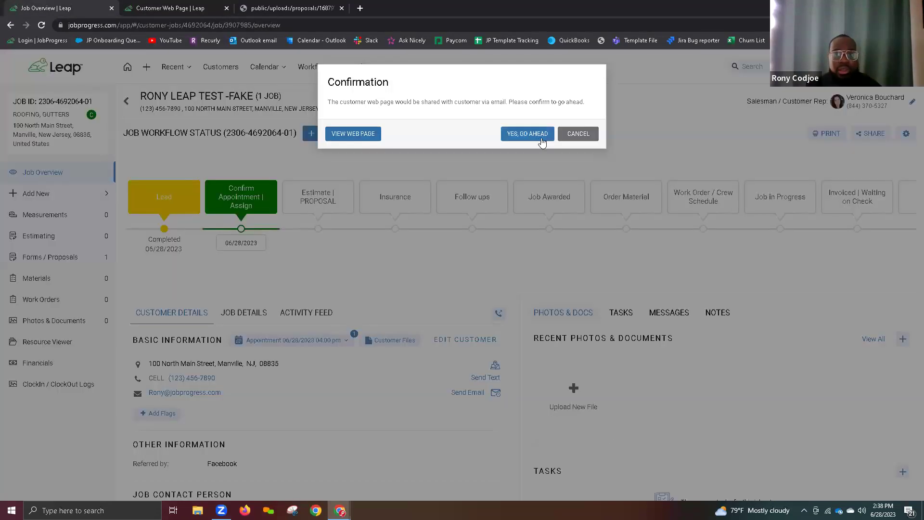
{"action": "left_click", "coordinate": [578, 134]}
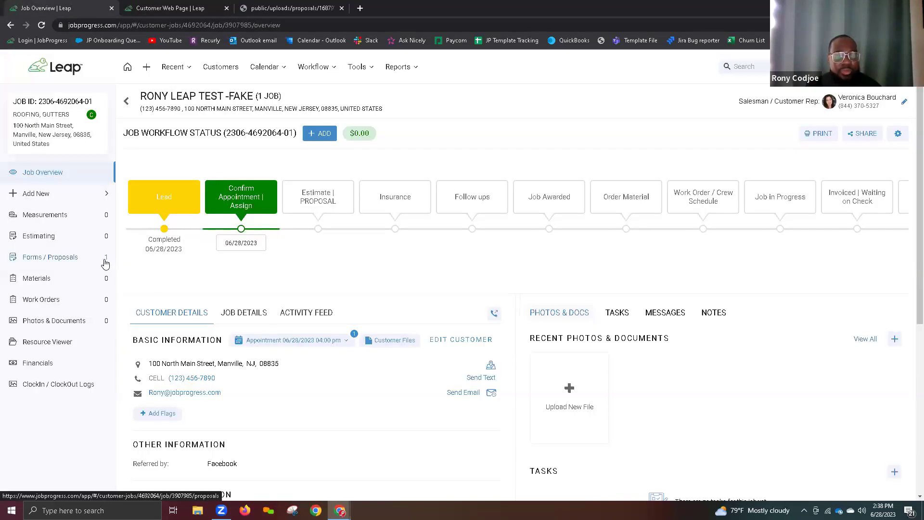
Step: Mark the job's proposal PDF in Forms / Proposals as Show On Customer Web Page
{"action": "left_click", "coordinate": [106, 263]}
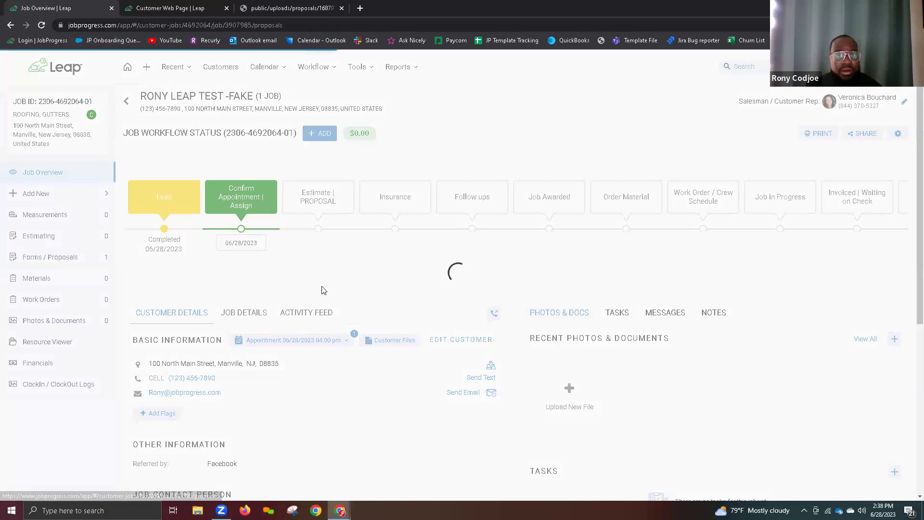
{"action": "left_click", "coordinate": [419, 303]}
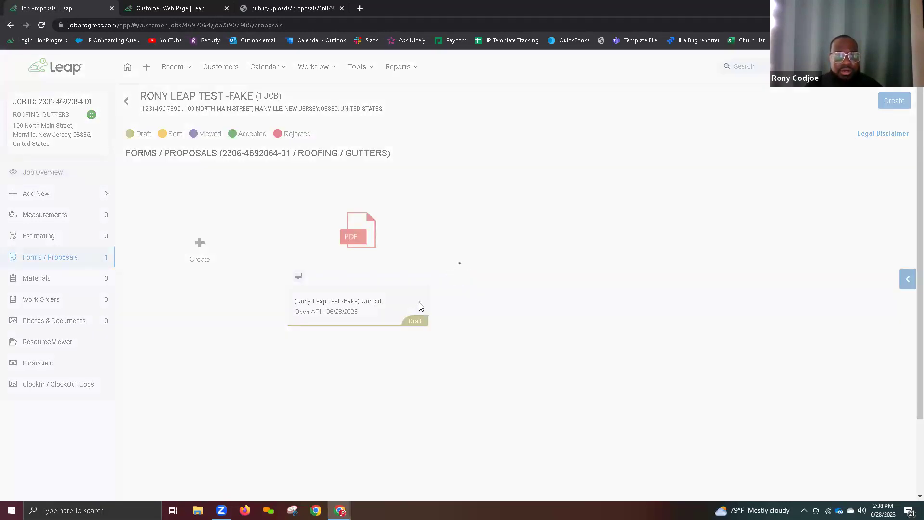
{"action": "right_click", "coordinate": [390, 262]}
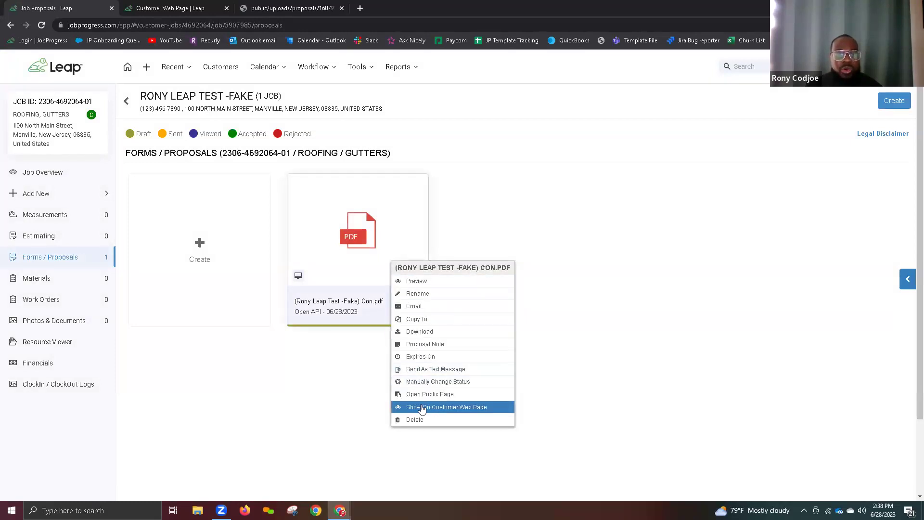
{"action": "left_click", "coordinate": [447, 410]}
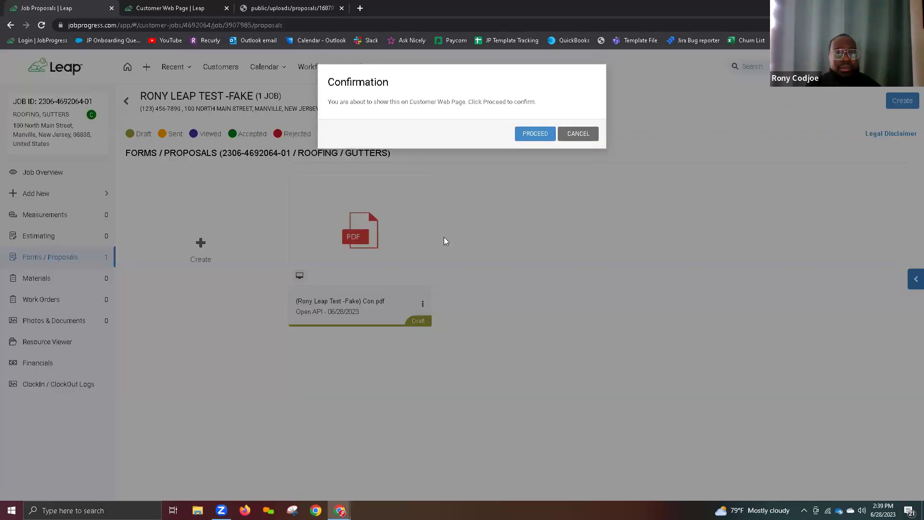
{"action": "left_click", "coordinate": [529, 137]}
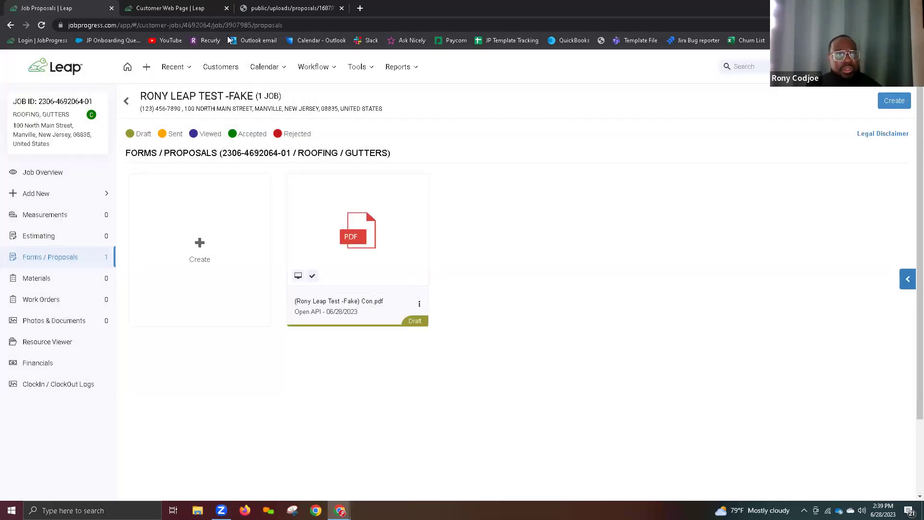
{"action": "left_click", "coordinate": [198, 7]}
Step: Reload the customer web page and verify the proposal PDF appears pending under Proposals
{"action": "key", "text": "F5"}
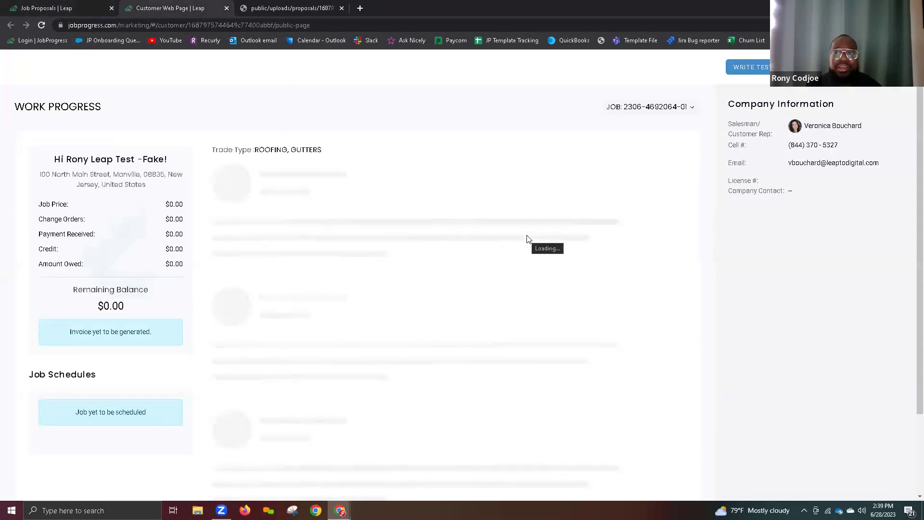
{"action": "scroll", "coordinate": [297, 378], "scroll_direction": "down", "scroll_amount": 2}
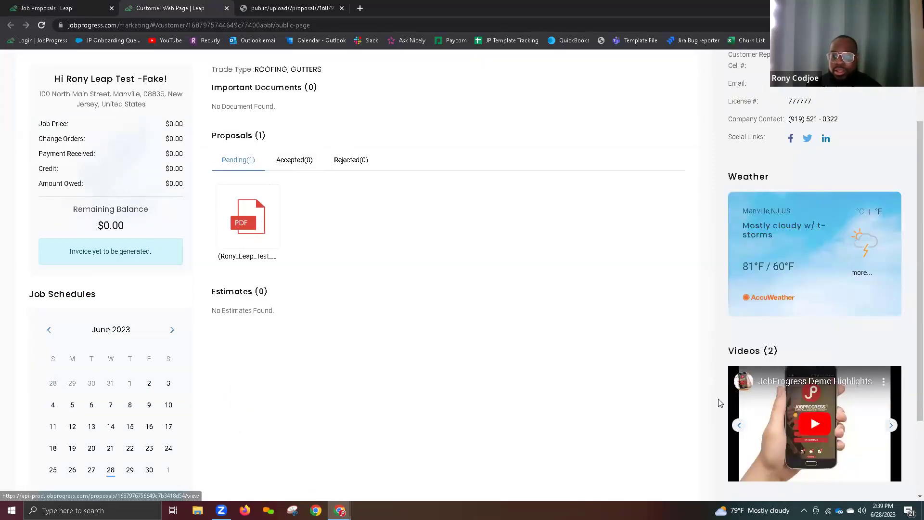
{"action": "left_click", "coordinate": [739, 425]}
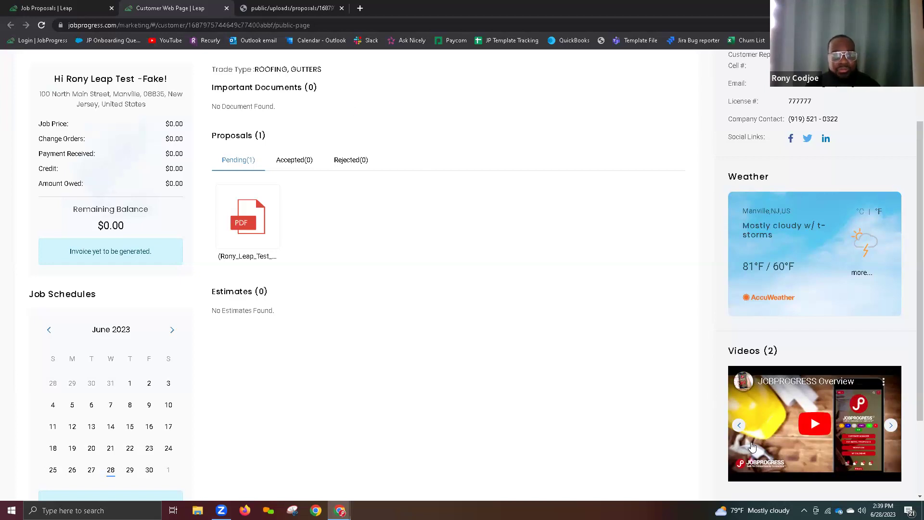
{"action": "scroll", "coordinate": [487, 316], "scroll_direction": "up", "scroll_amount": 2}
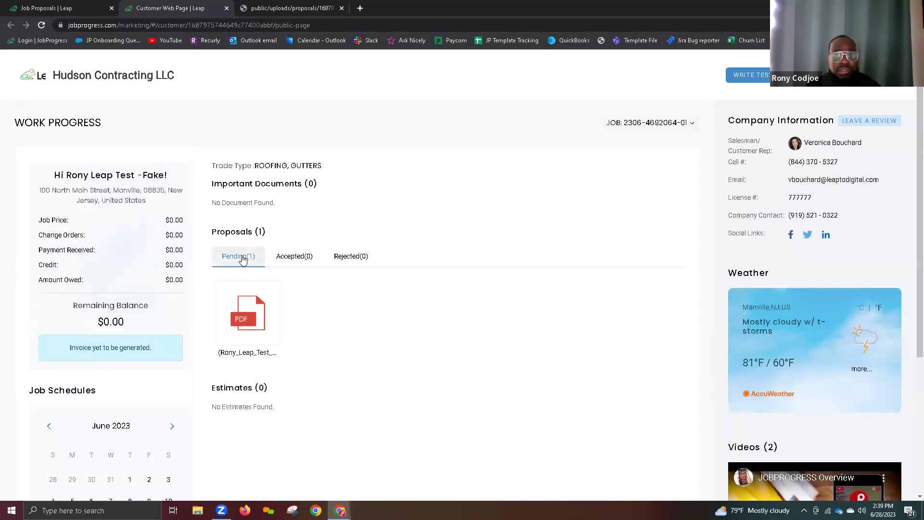
Step: Return to the job overview and open the Job Documents panel from + ADD
{"action": "left_click", "coordinate": [80, 11]}
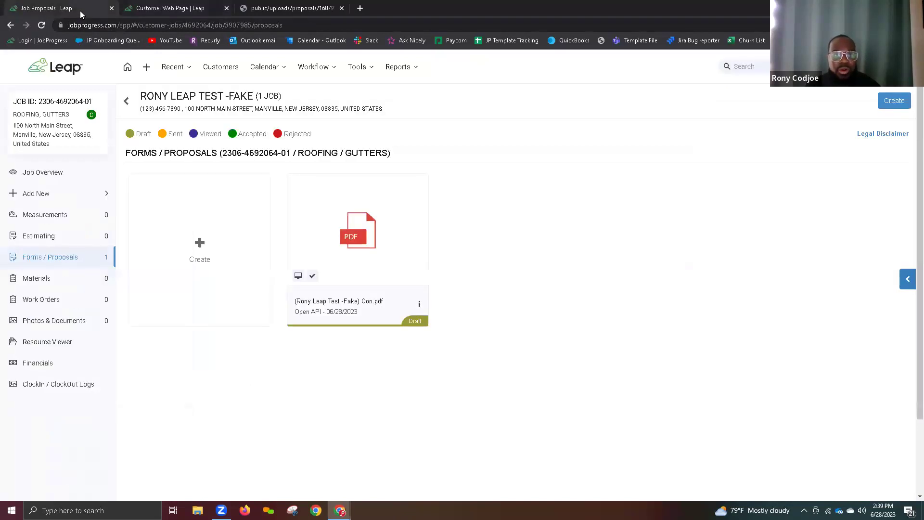
{"action": "left_click", "coordinate": [70, 177]}
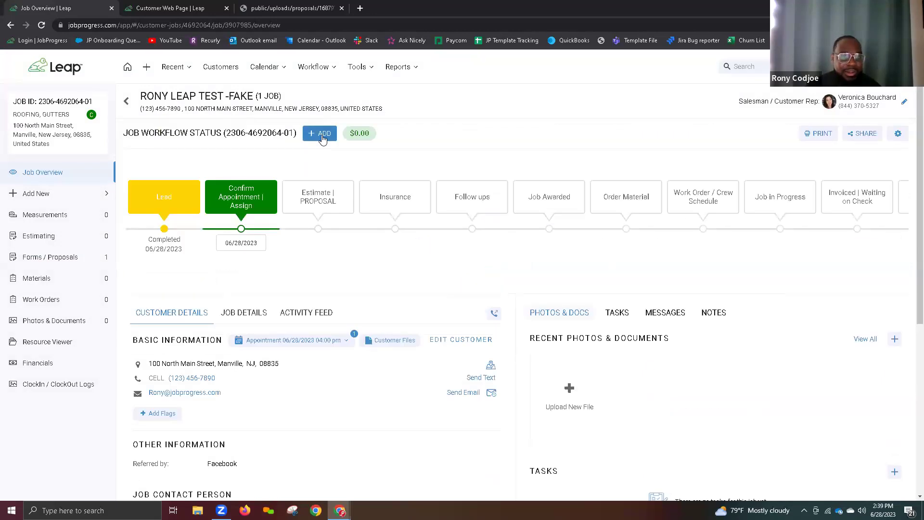
{"action": "left_click", "coordinate": [322, 138]}
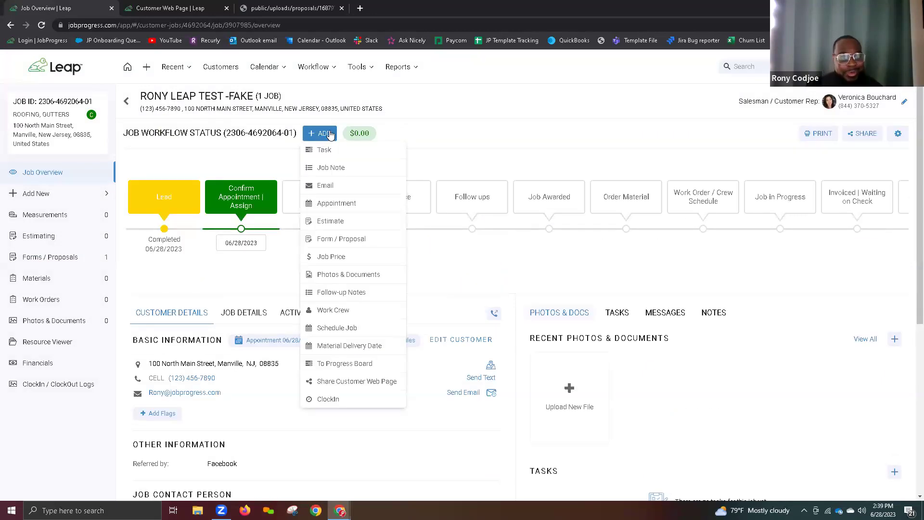
{"action": "left_click", "coordinate": [344, 276]}
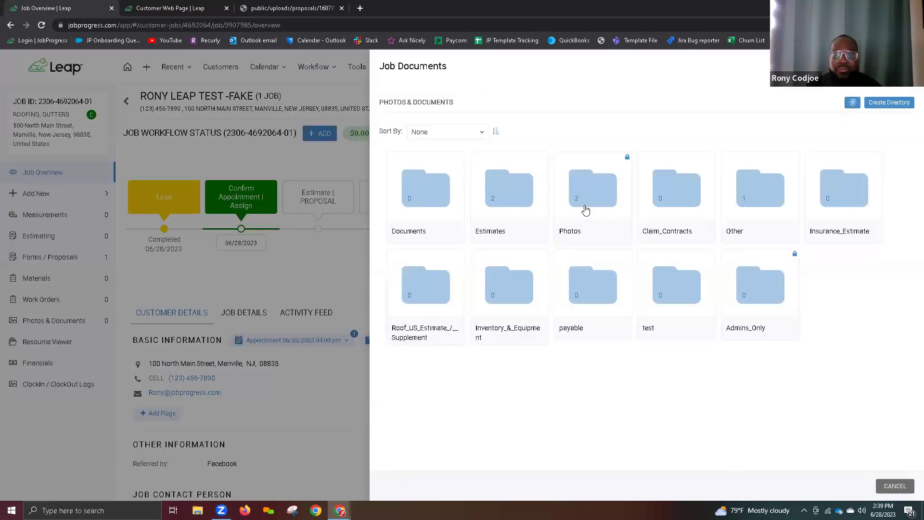
Step: Upload roof-repair.jpeg and Roof_Repair_1–3 from Pictures > Roof Repair Pics into Photos > AFTER
{"action": "left_click", "coordinate": [584, 208]}
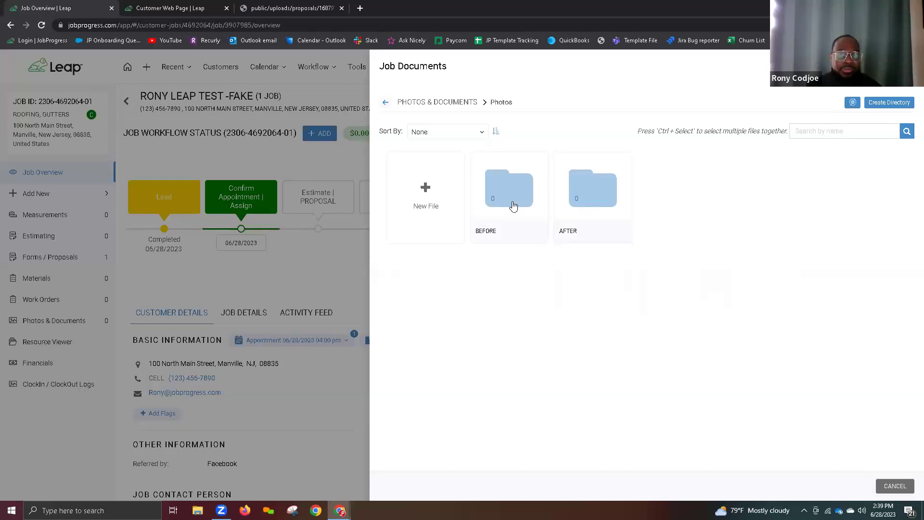
{"action": "left_click", "coordinate": [586, 195]}
{"action": "left_click", "coordinate": [447, 202]}
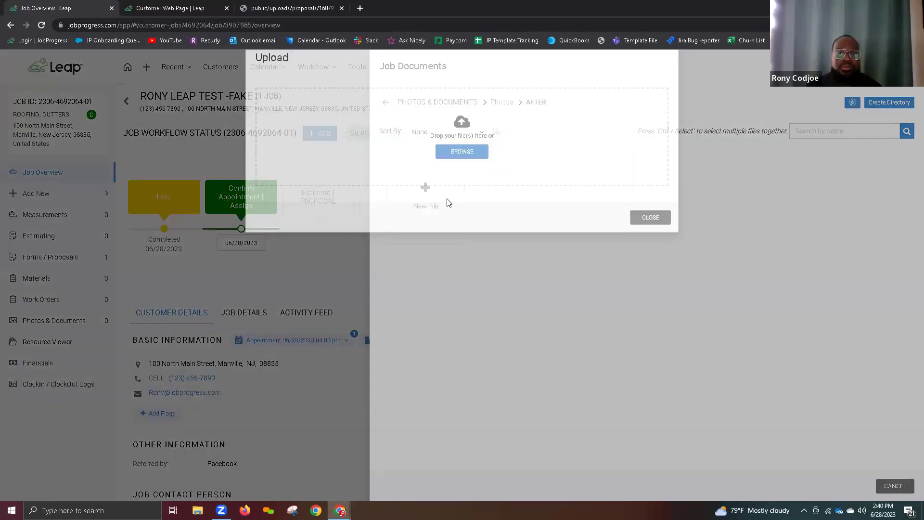
{"action": "left_click", "coordinate": [454, 176]}
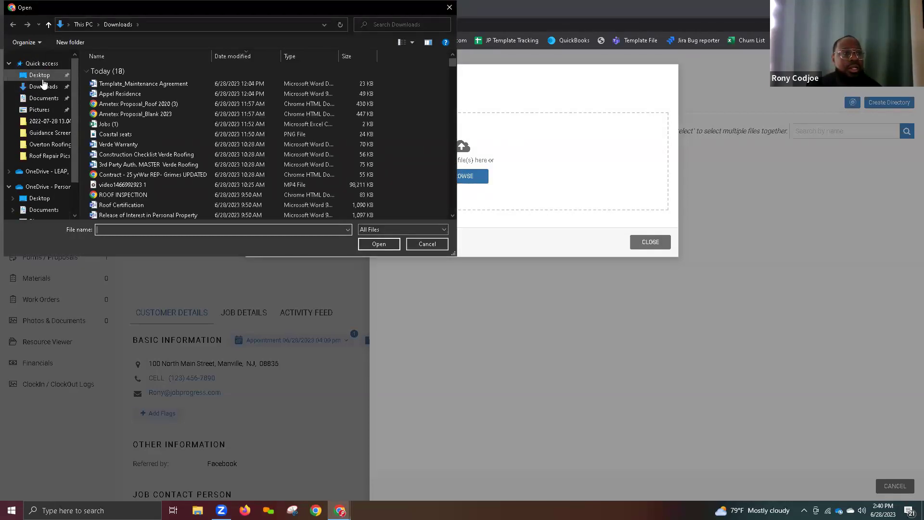
{"action": "left_click", "coordinate": [44, 77]}
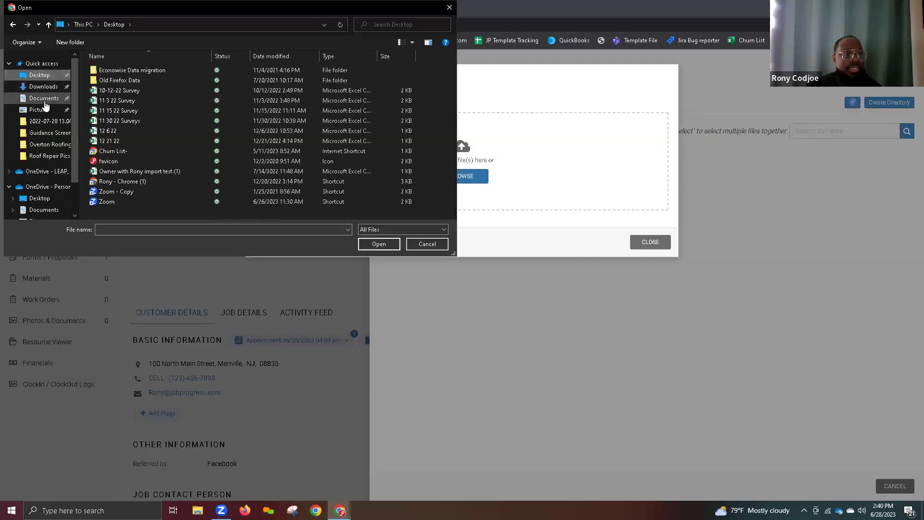
{"action": "left_click", "coordinate": [43, 98]}
{"action": "left_click", "coordinate": [44, 112]}
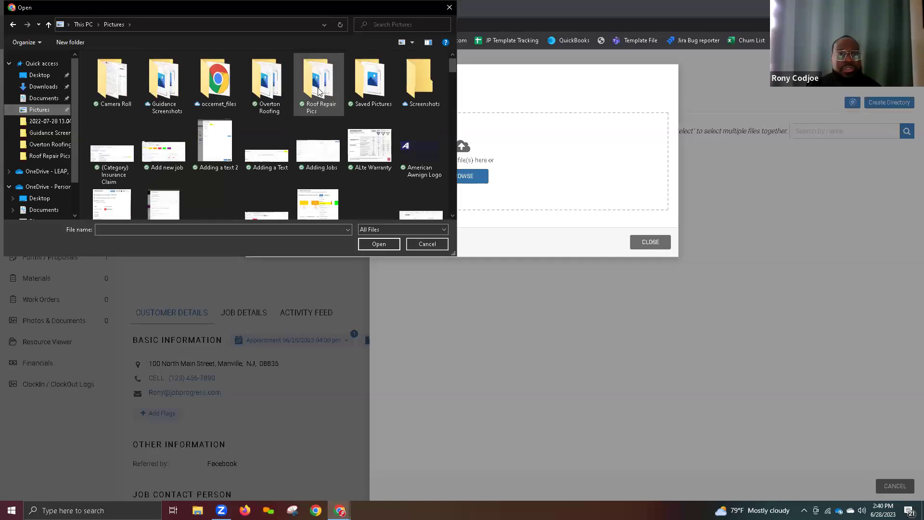
{"action": "double_click", "coordinate": [318, 87]}
{"action": "left_click", "coordinate": [130, 85]}
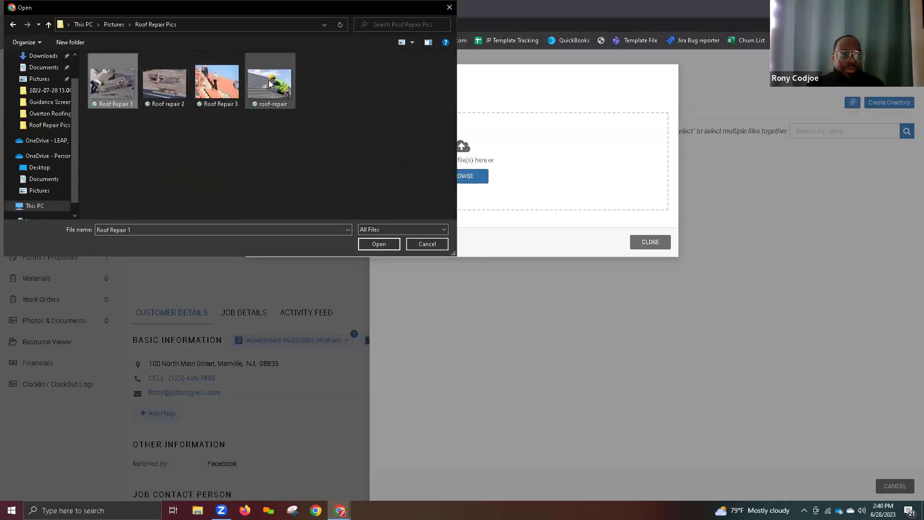
{"action": "left_click", "coordinate": [276, 88], "text": "shift"}
{"action": "left_click", "coordinate": [383, 244]}
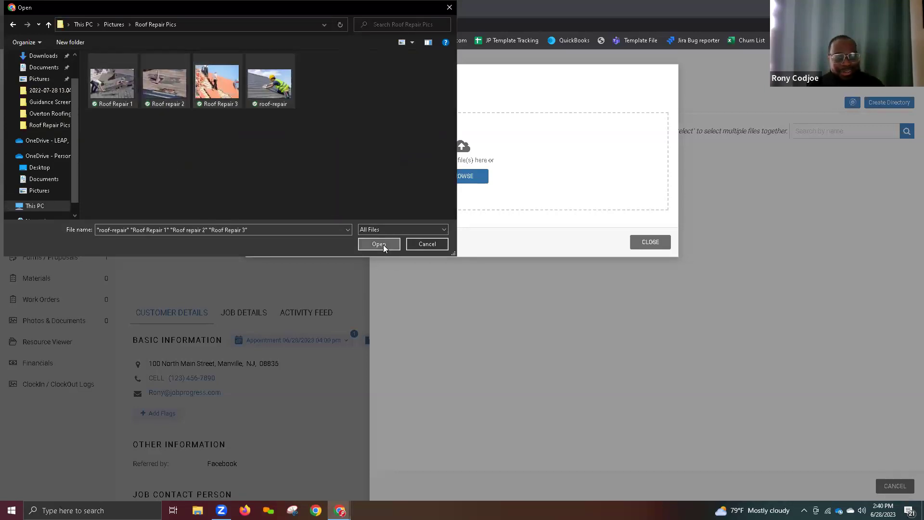
{"action": "left_click", "coordinate": [646, 232]}
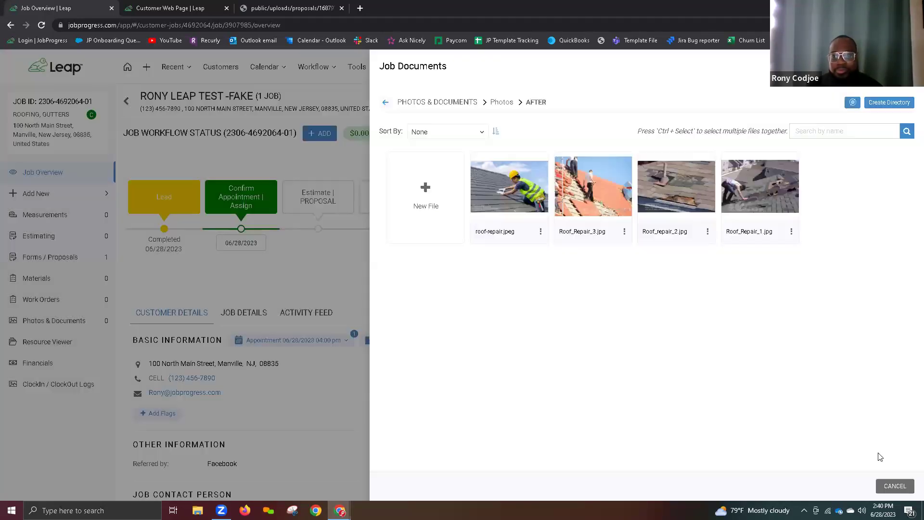
Step: Close the documents panel and set roof-repair.jpeg to show on the customer web page
{"action": "left_click", "coordinate": [893, 486]}
{"action": "scroll", "coordinate": [683, 320], "scroll_direction": "down", "scroll_amount": 1}
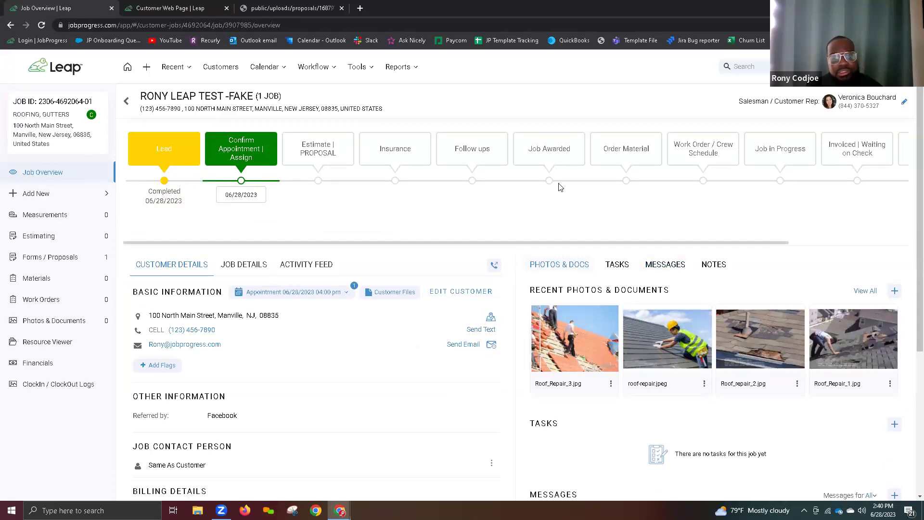
{"action": "left_click", "coordinate": [703, 384]}
{"action": "left_click", "coordinate": [615, 439]}
{"action": "left_click", "coordinate": [531, 137]}
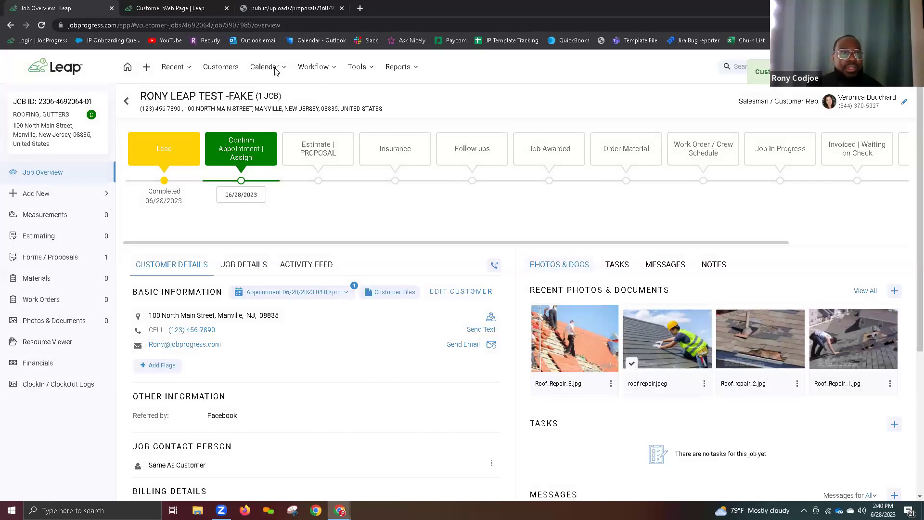
{"action": "left_click", "coordinate": [189, 8]}
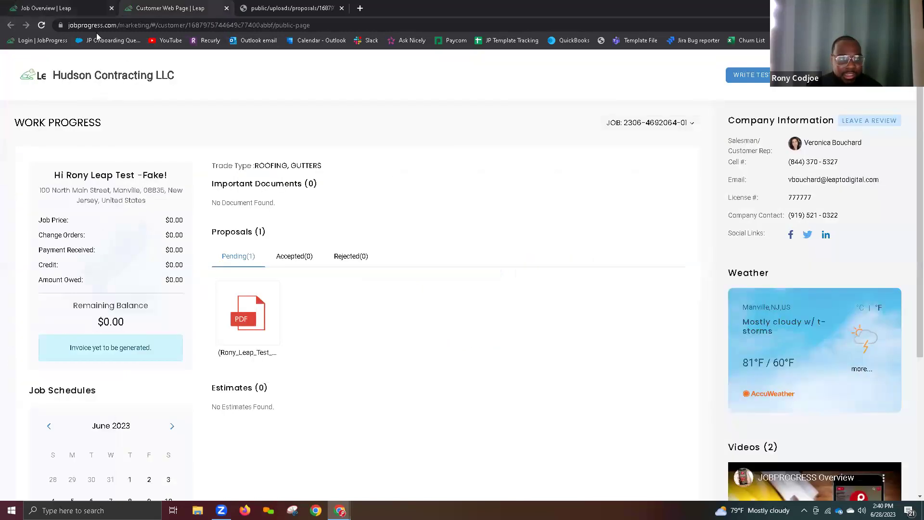
Step: Reload the customer web page and review the roof-repair photo gallery above the documents
{"action": "left_click", "coordinate": [41, 25]}
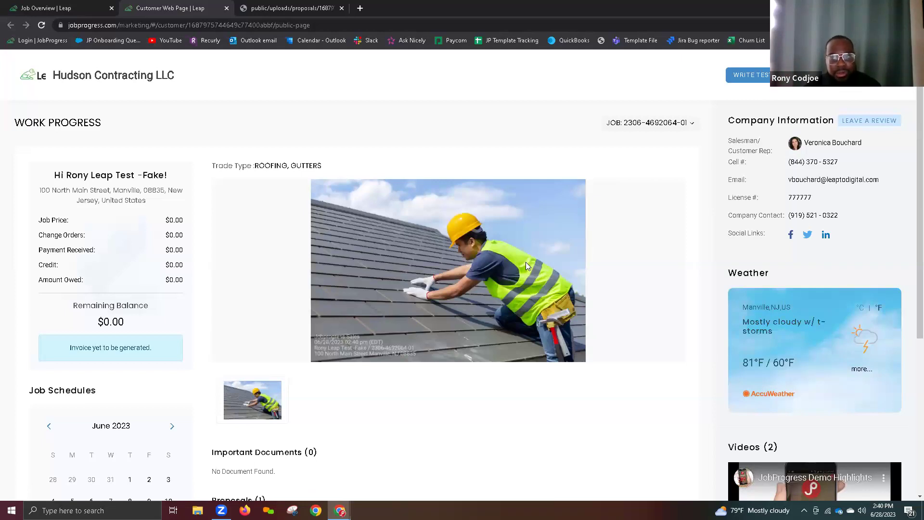
{"action": "scroll", "coordinate": [521, 260], "scroll_direction": "down", "scroll_amount": 3}
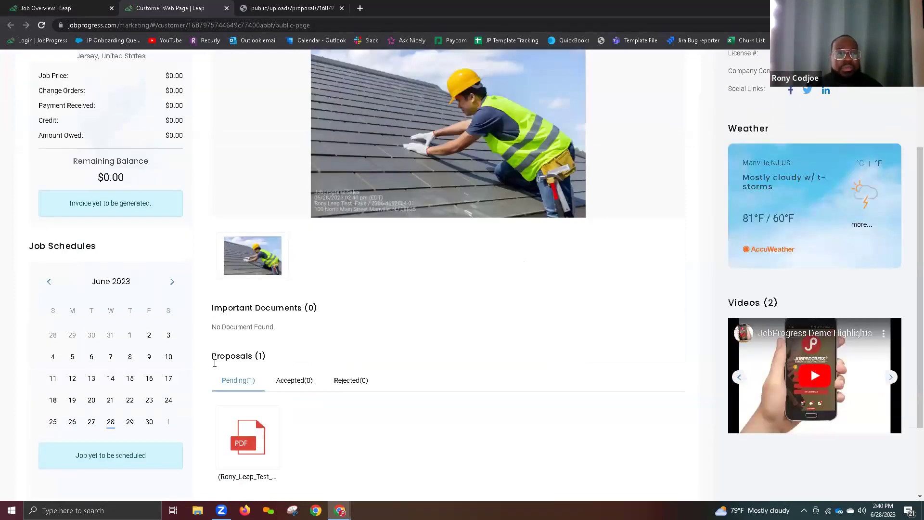
{"action": "scroll", "coordinate": [169, 313], "scroll_direction": "up", "scroll_amount": 2}
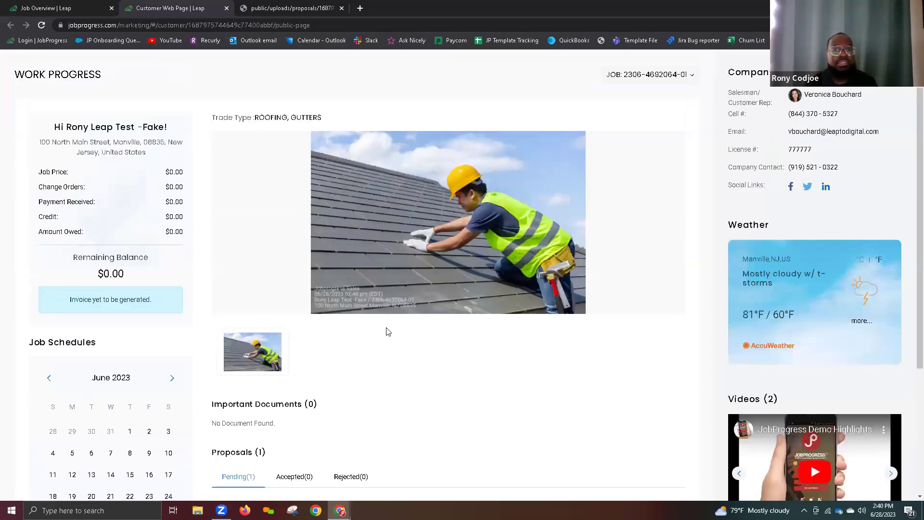
{"action": "scroll", "coordinate": [388, 331], "scroll_direction": "up", "scroll_amount": 1}
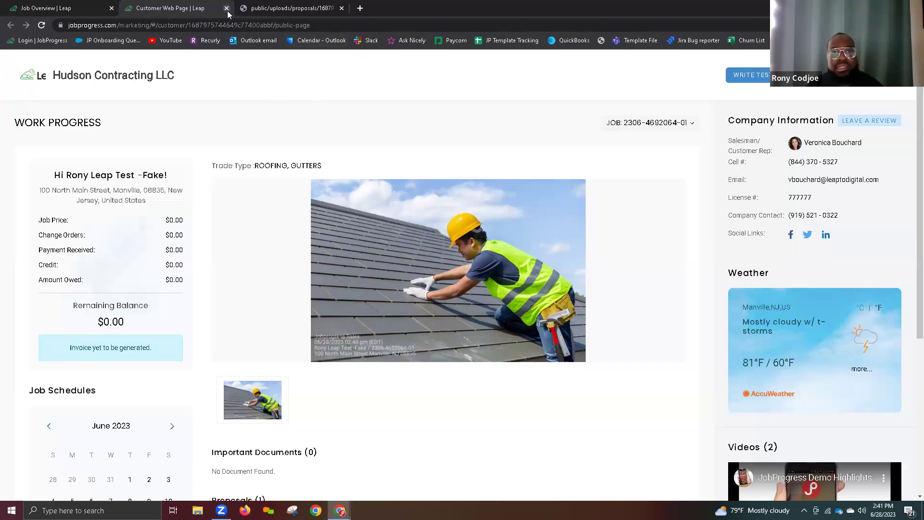
Step: Return to the job overview and look through the customer and job edit options
{"action": "left_click", "coordinate": [43, 8]}
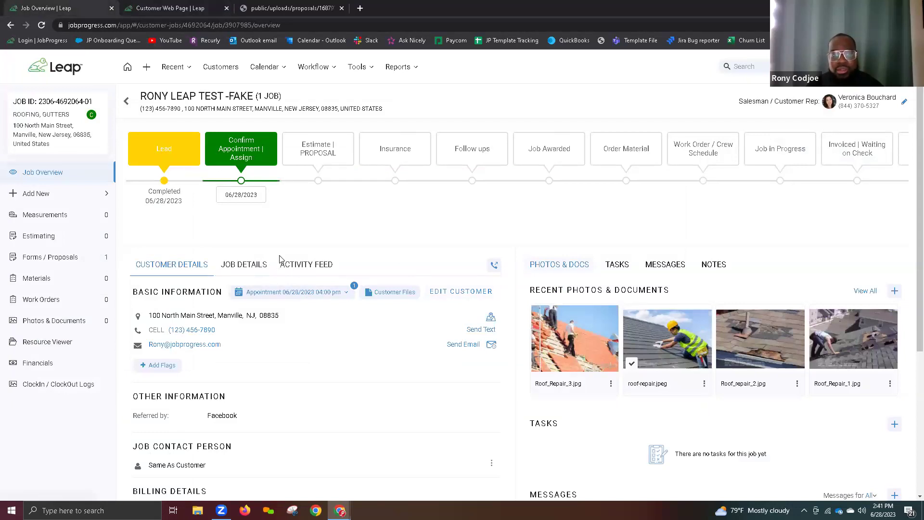
{"action": "left_click", "coordinate": [244, 264]}
{"action": "left_click", "coordinate": [192, 264]}
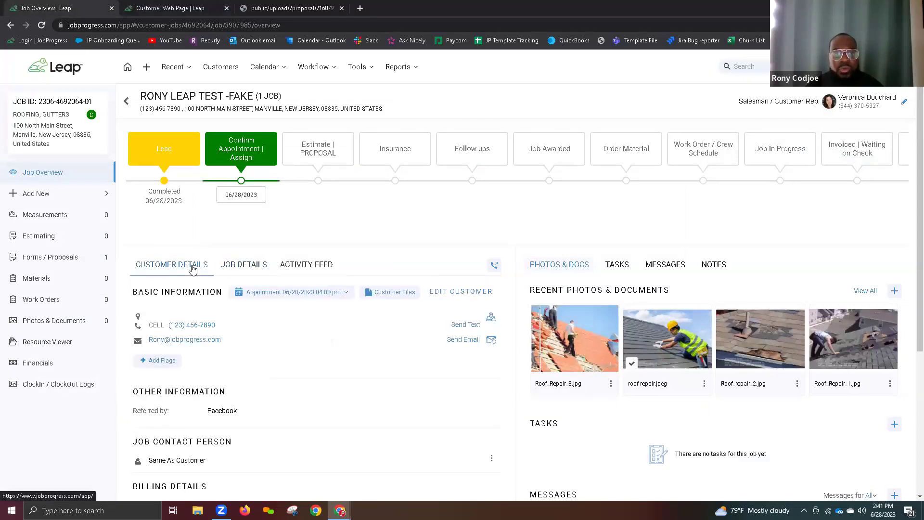
{"action": "left_click", "coordinate": [464, 292]}
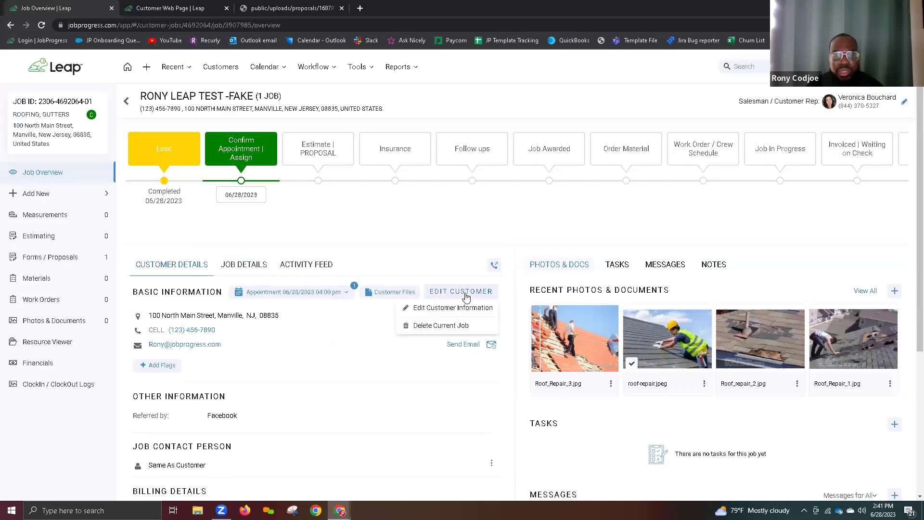
{"action": "left_click", "coordinate": [244, 264]}
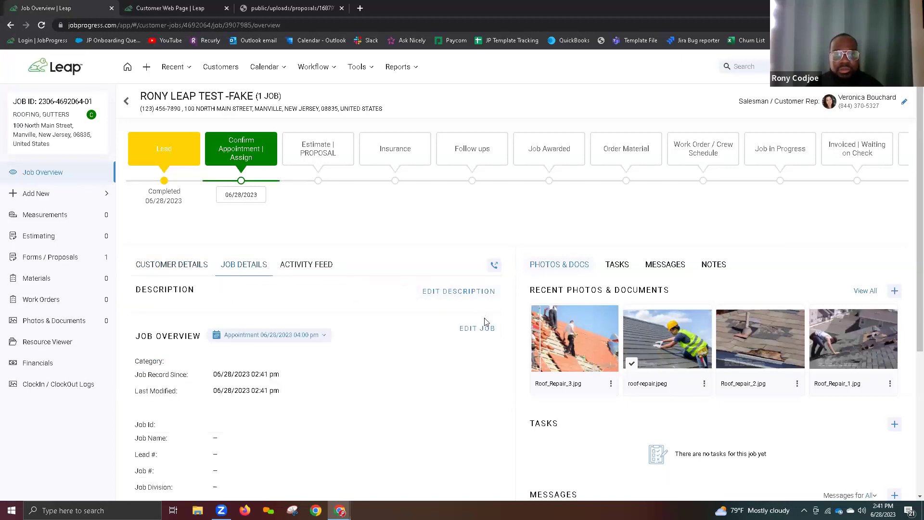
{"action": "left_click", "coordinate": [483, 336]}
Step: Cancel archiving the test job, keeping it unarchived, and open the account menu
{"action": "left_click", "coordinate": [456, 373]}
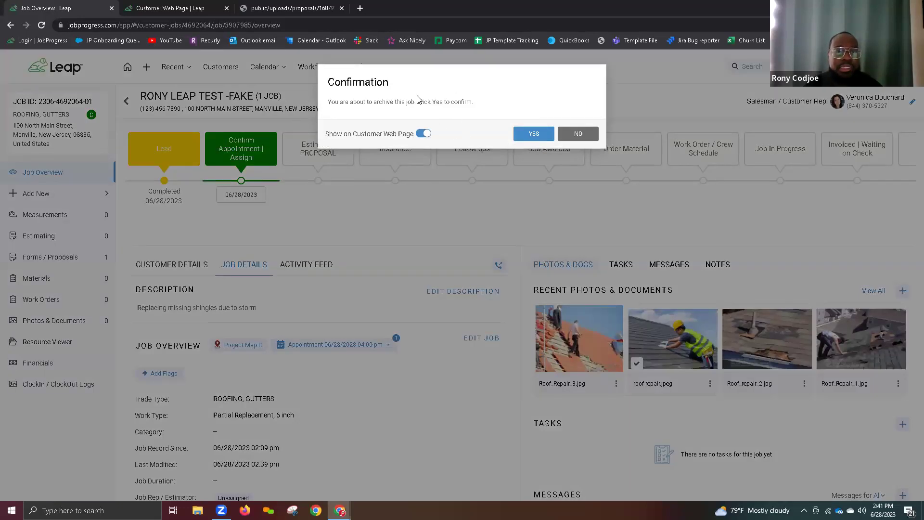
{"action": "left_click", "coordinate": [422, 136]}
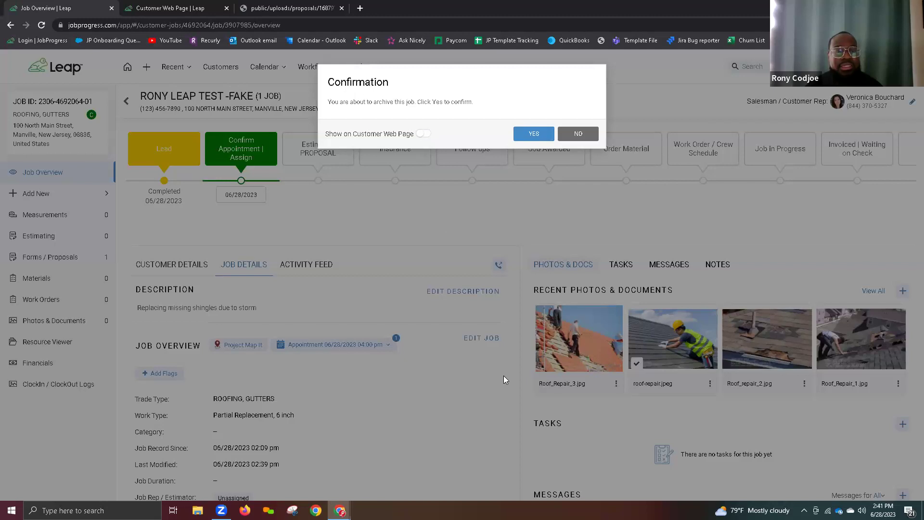
{"action": "left_click", "coordinate": [422, 134]}
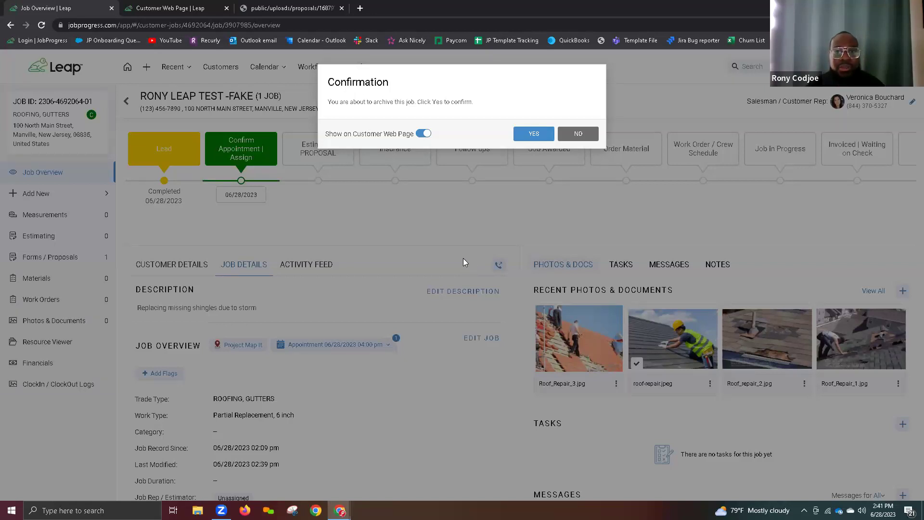
{"action": "left_click", "coordinate": [579, 133]}
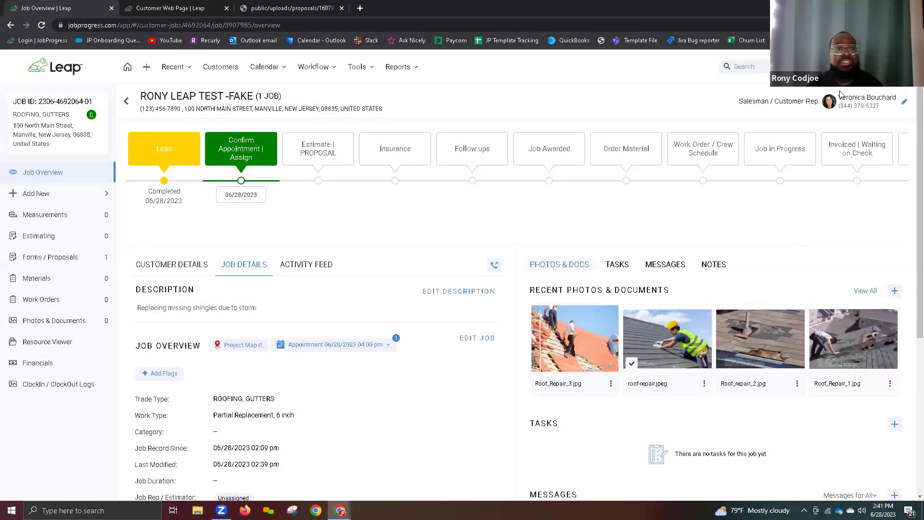
{"action": "left_click", "coordinate": [896, 66]}
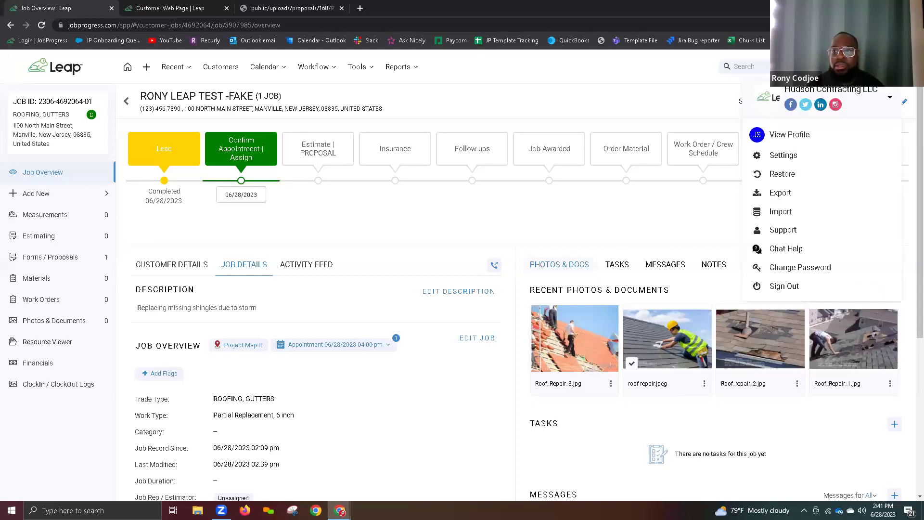
Step: Open Settings > Email Templates, load all 40 templates and find the Send Proposal template
{"action": "left_click", "coordinate": [784, 158]}
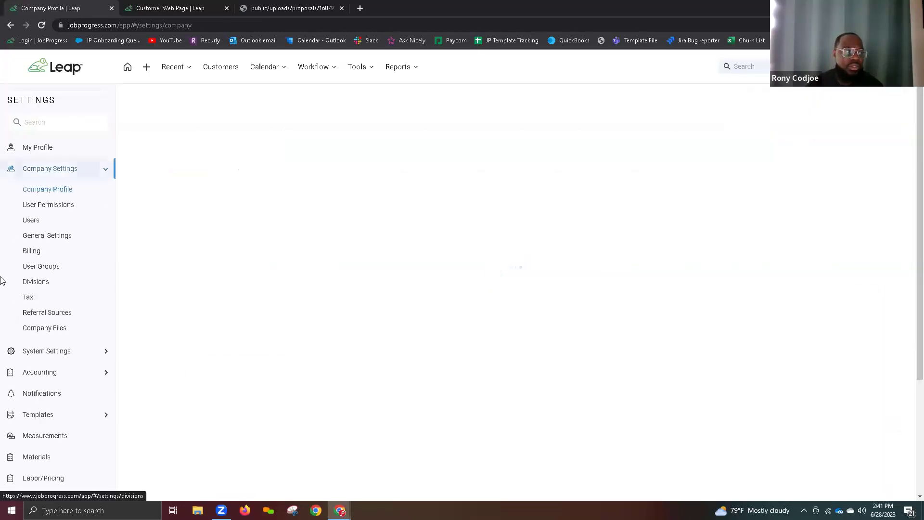
{"action": "scroll", "coordinate": [56, 242], "scroll_direction": "down", "scroll_amount": 1}
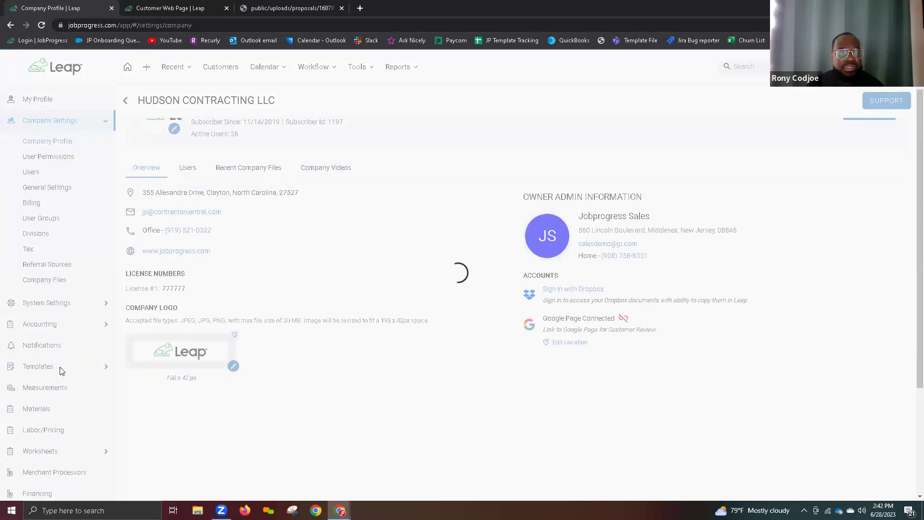
{"action": "mouse_move", "coordinate": [63, 368]}
{"action": "left_click", "coordinate": [175, 425]}
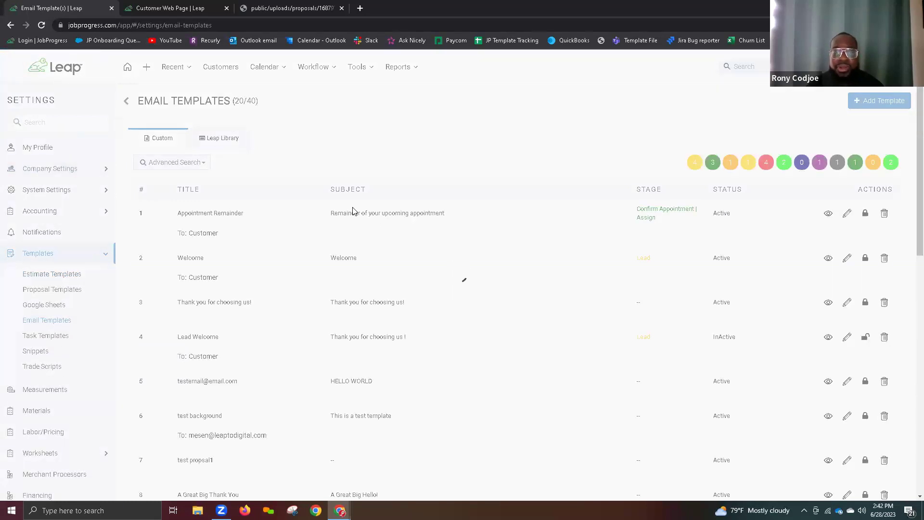
{"action": "scroll", "coordinate": [353, 211], "scroll_direction": "down", "scroll_amount": 3}
{"action": "scroll", "coordinate": [353, 211], "scroll_direction": "down", "scroll_amount": 8}
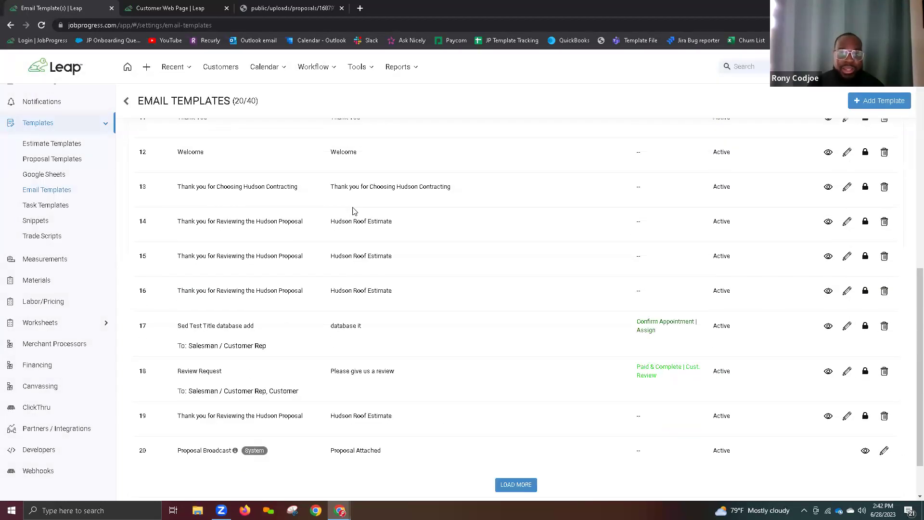
{"action": "left_click", "coordinate": [514, 425]}
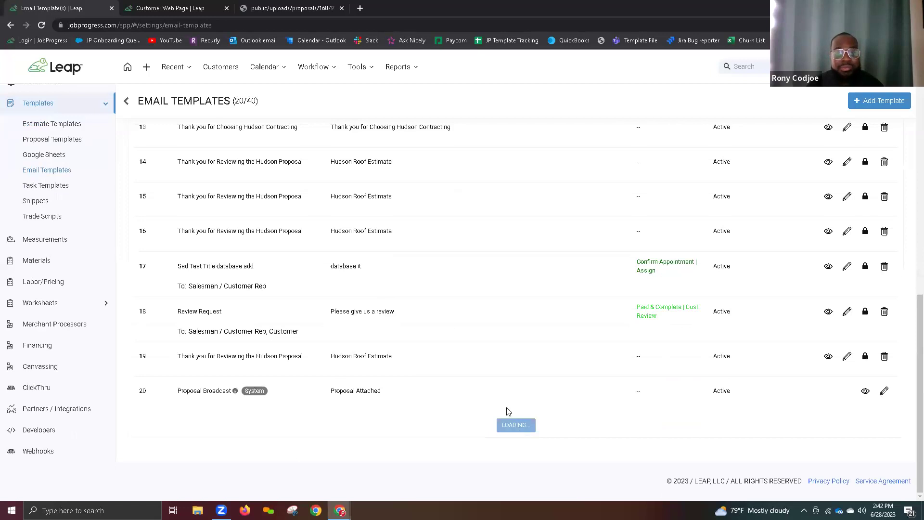
{"action": "scroll", "coordinate": [299, 289], "scroll_direction": "down", "scroll_amount": 3}
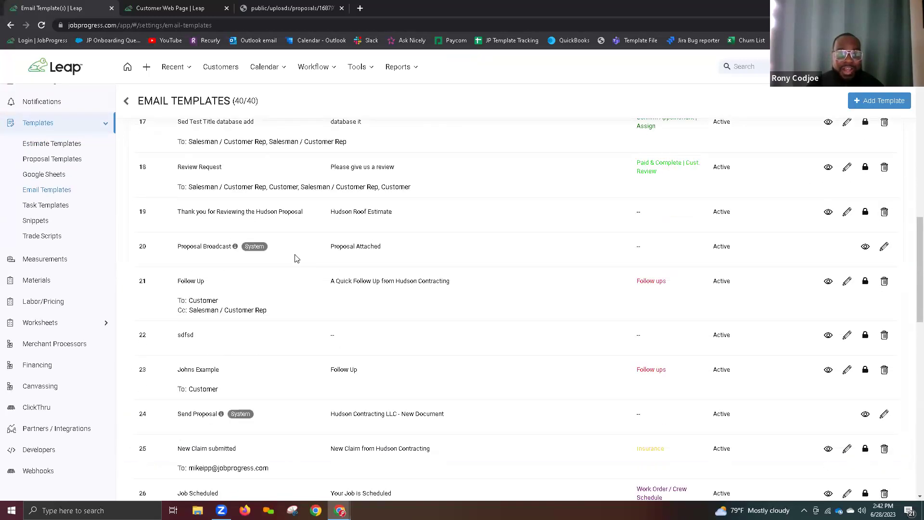
{"action": "left_click_drag", "start_coordinate": [178, 367], "coordinate": [251, 364]}
{"action": "left_click_drag", "start_coordinate": [345, 366], "coordinate": [419, 365]}
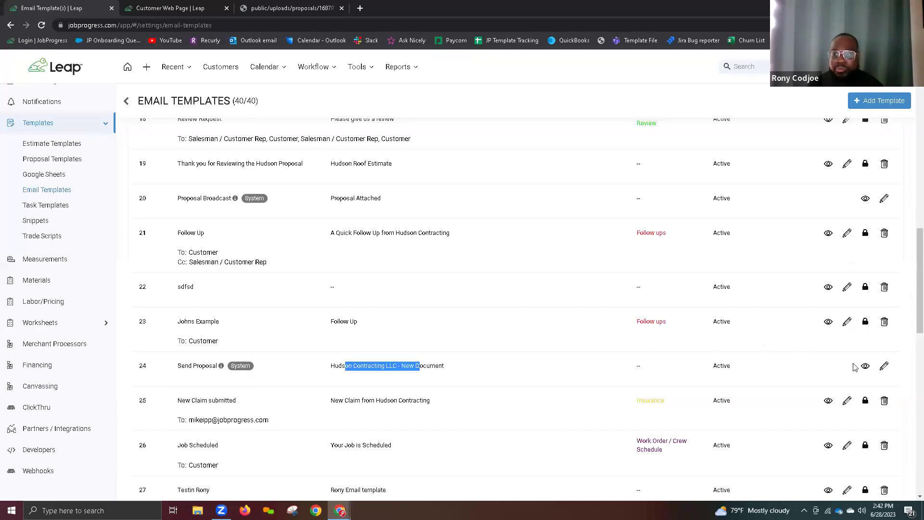
Step: Open the Send Proposal email template for editing, then check the customer web page for the roof photo
{"action": "left_click", "coordinate": [883, 367]}
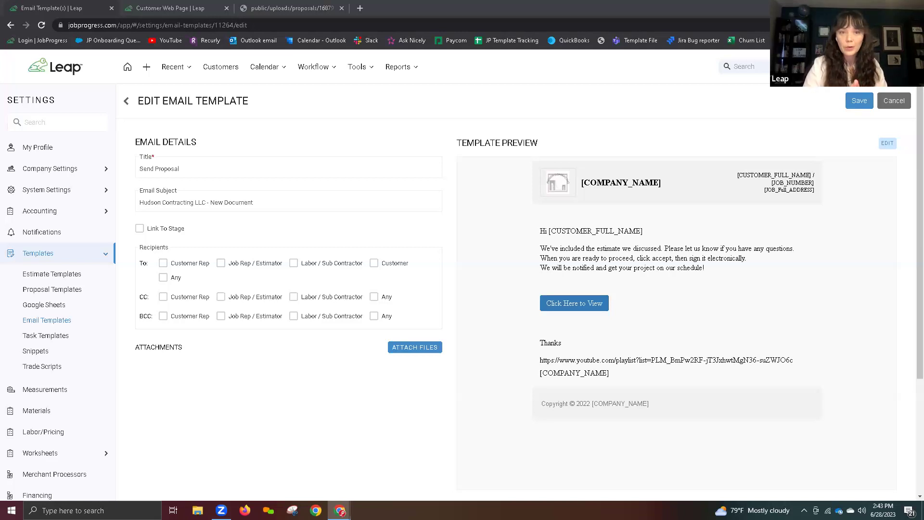
{"action": "left_click", "coordinate": [183, 5]}
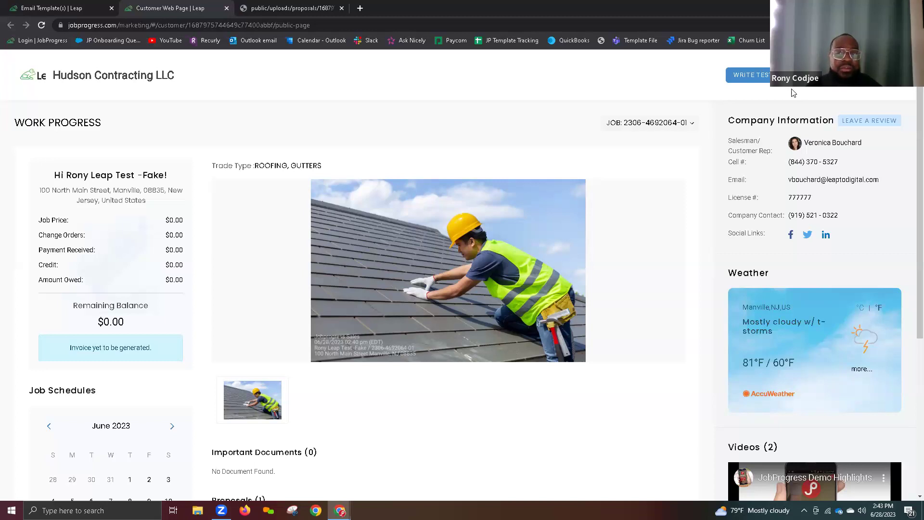
{"action": "left_click", "coordinate": [779, 77]}
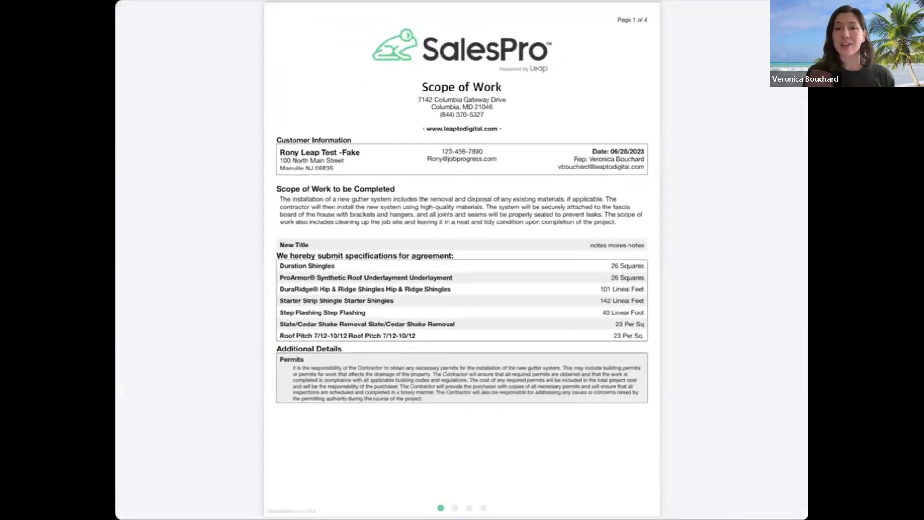
Step: From the contract's review options, switch to collecting a remote signature
{"action": "left_click", "coordinate": [709, 340]}
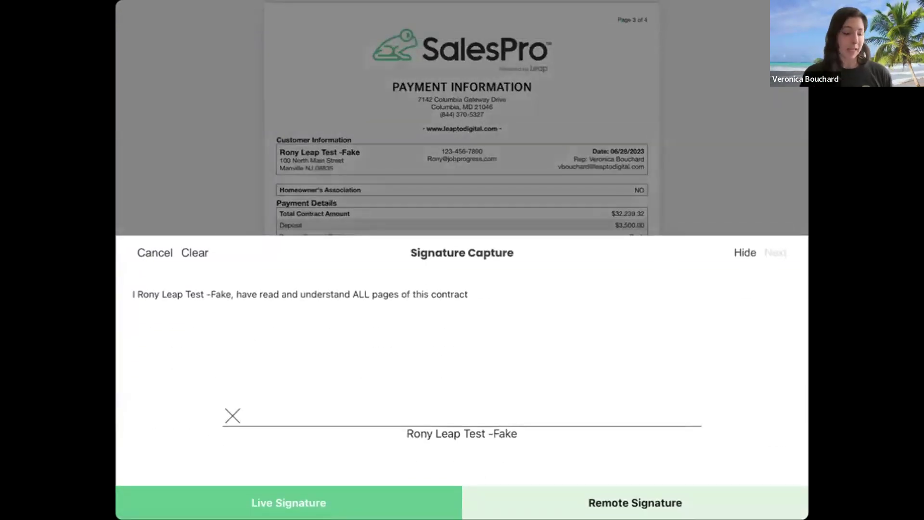
{"action": "mouse_move", "coordinate": [267, 498]}
{"action": "left_mouse_down"}
{"action": "mouse_move", "coordinate": [326, 464]}
{"action": "mouse_move", "coordinate": [302, 452]}
{"action": "left_mouse_up"}
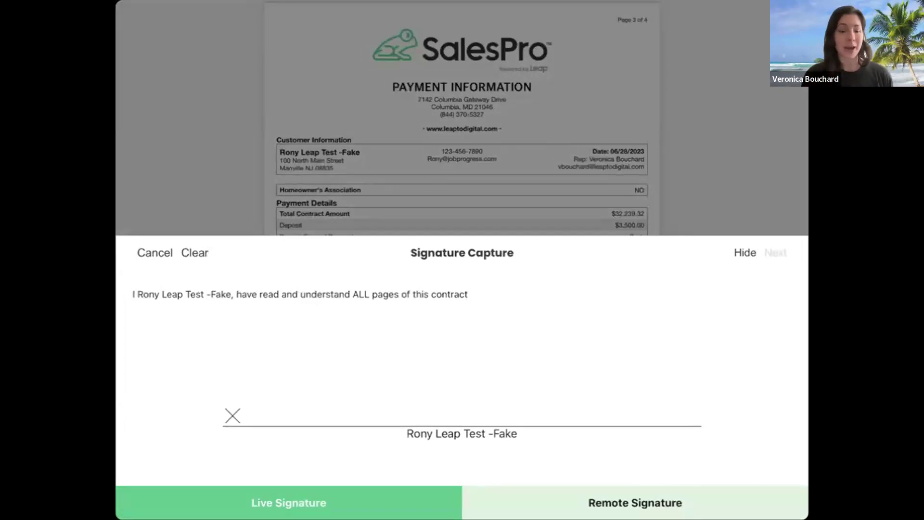
{"action": "left_click", "coordinate": [635, 502]}
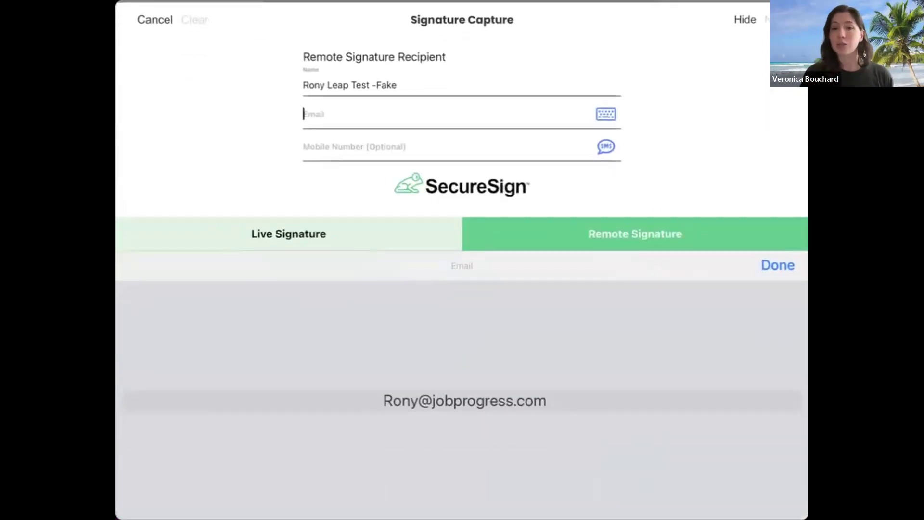
Step: Fill in the customer's suggested e-mail address and continue to the sales rep's signer form
{"action": "left_click", "coordinate": [586, 409]}
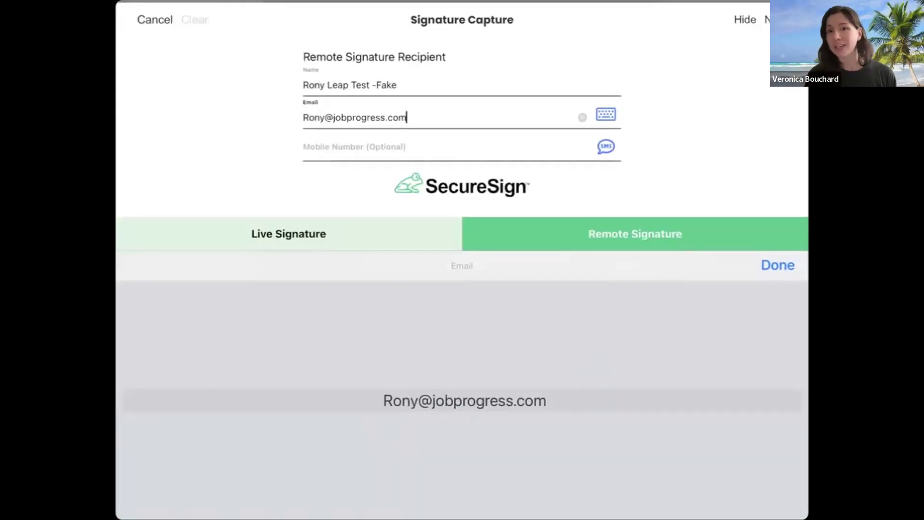
{"action": "left_click", "coordinate": [605, 114]}
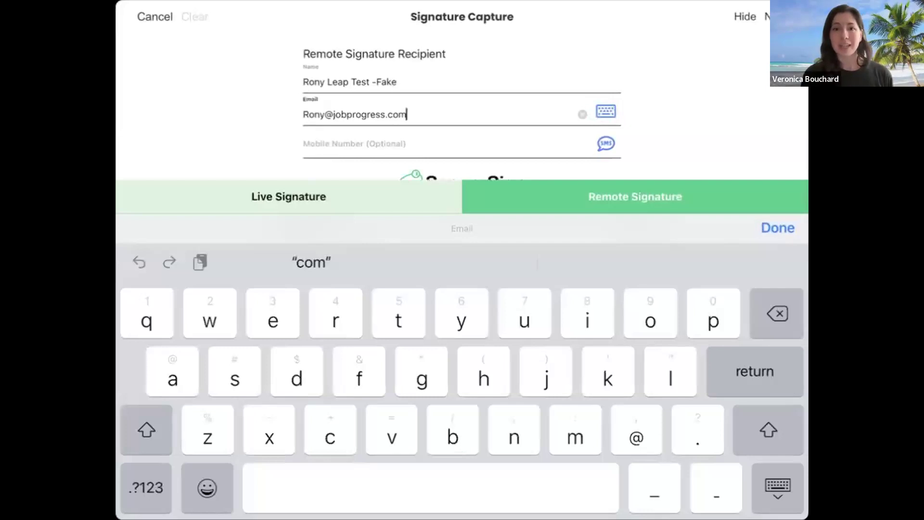
{"action": "left_click", "coordinate": [605, 144]}
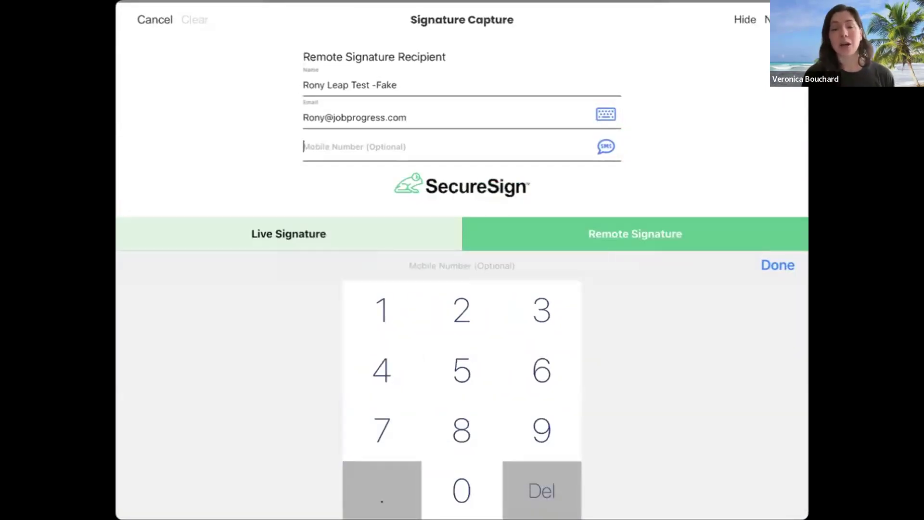
{"action": "left_click", "coordinate": [778, 264]}
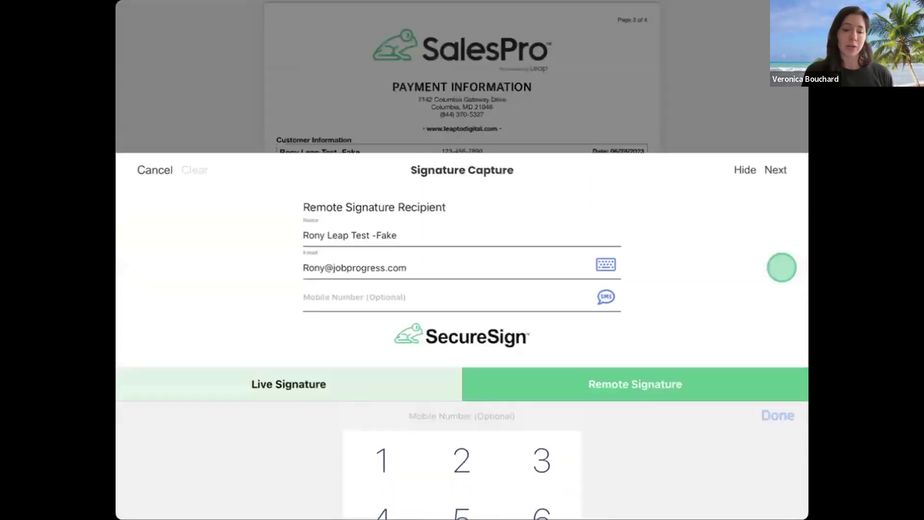
{"action": "left_click", "coordinate": [775, 288]}
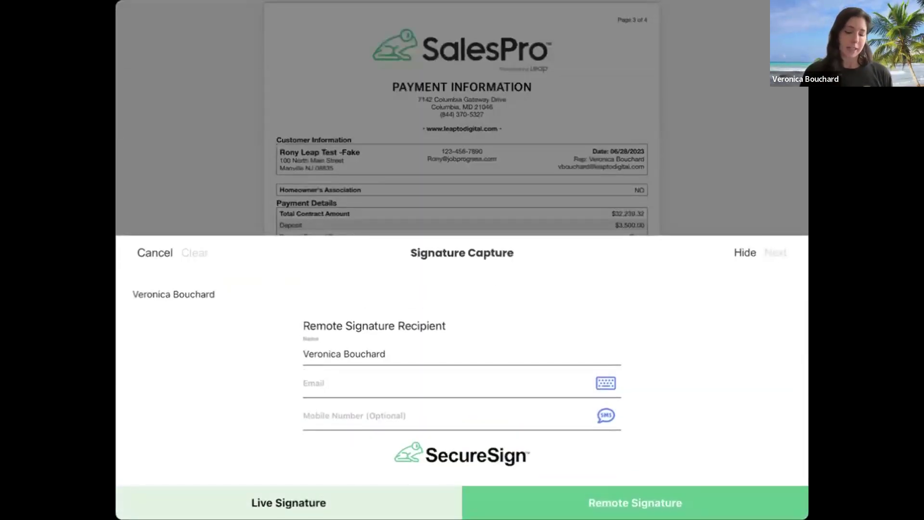